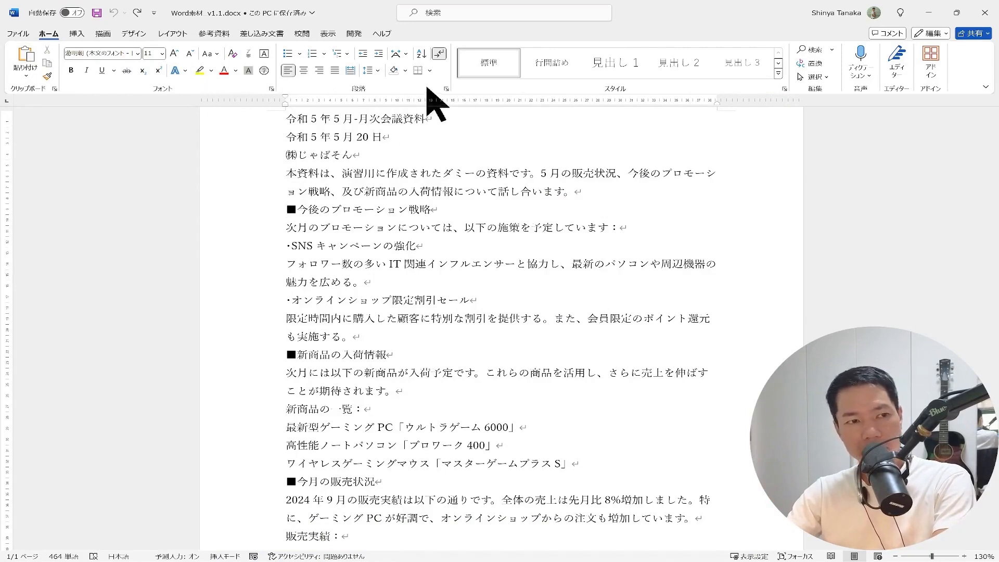
Look over the paragraph settings for the 「■今後のプロモーション戦略」 line.
left_click(446, 88)
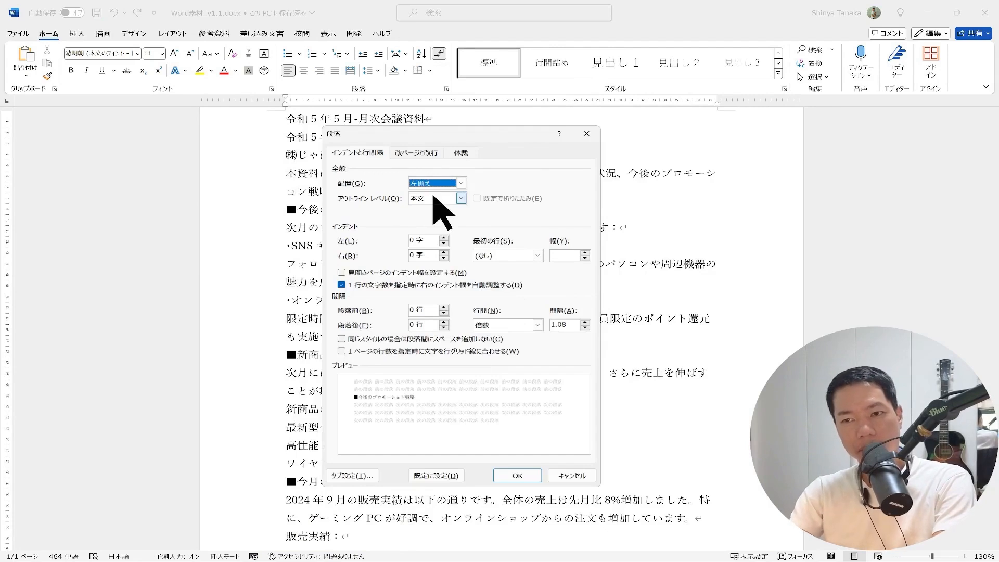
key("Escape")
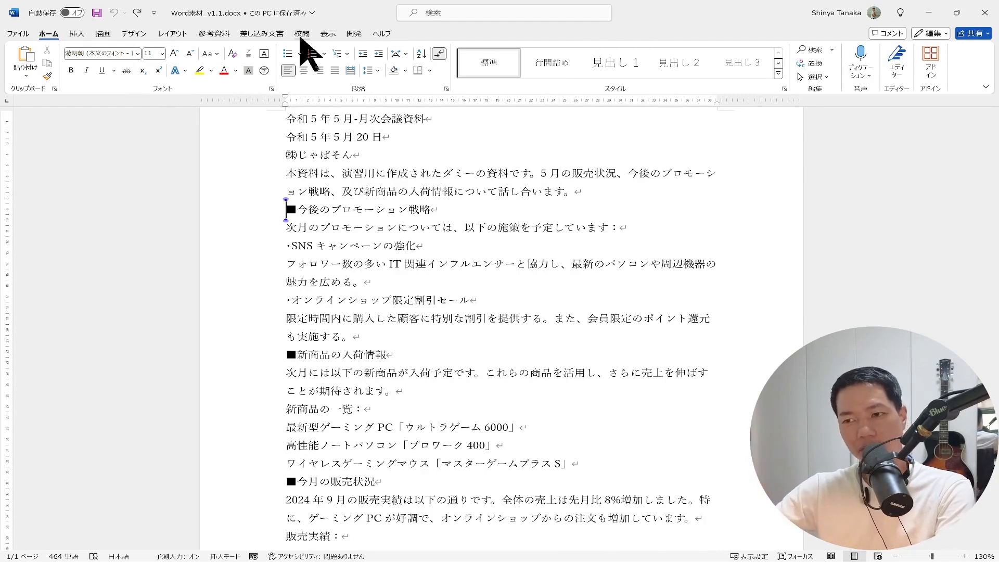
Try the 見出し 2 style on the 「■今後のプロモーション戦略」 line and undo it.
left_click(302, 209)
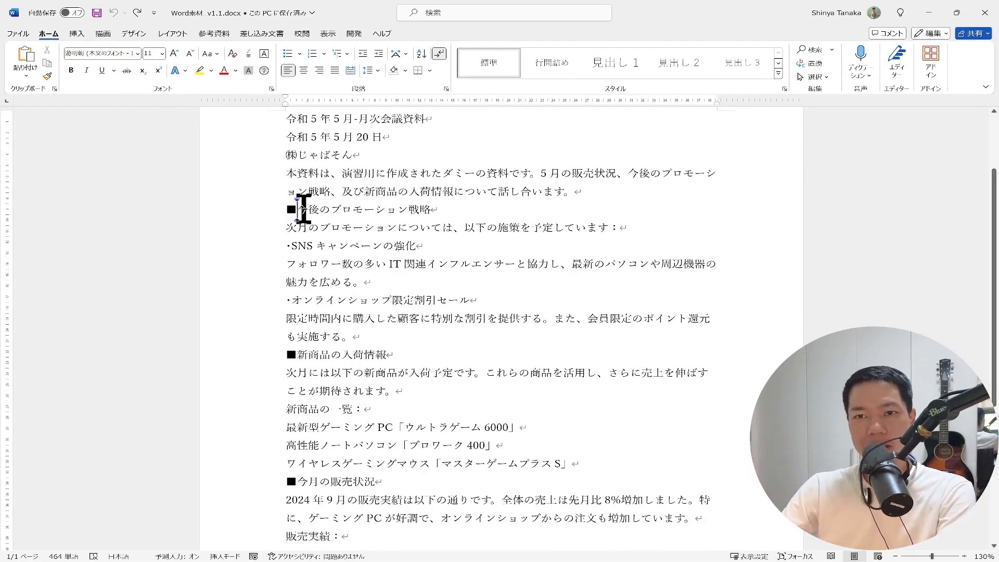
key("alt")
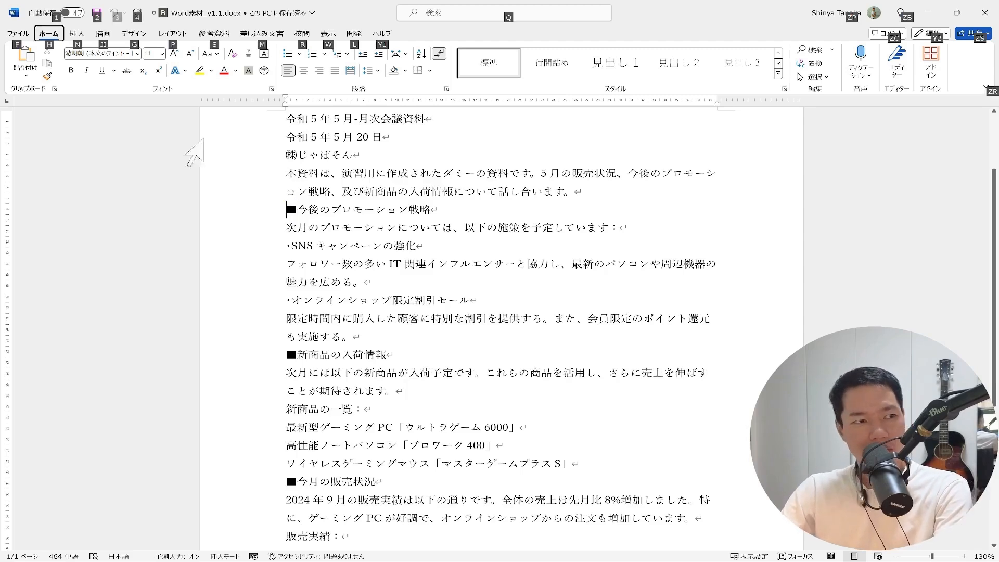
key("h")
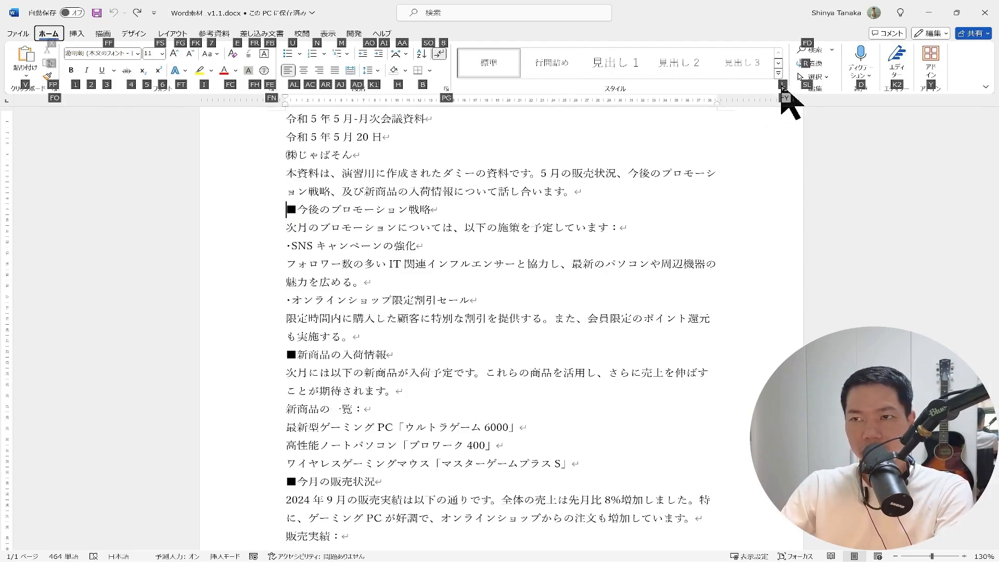
key("l")
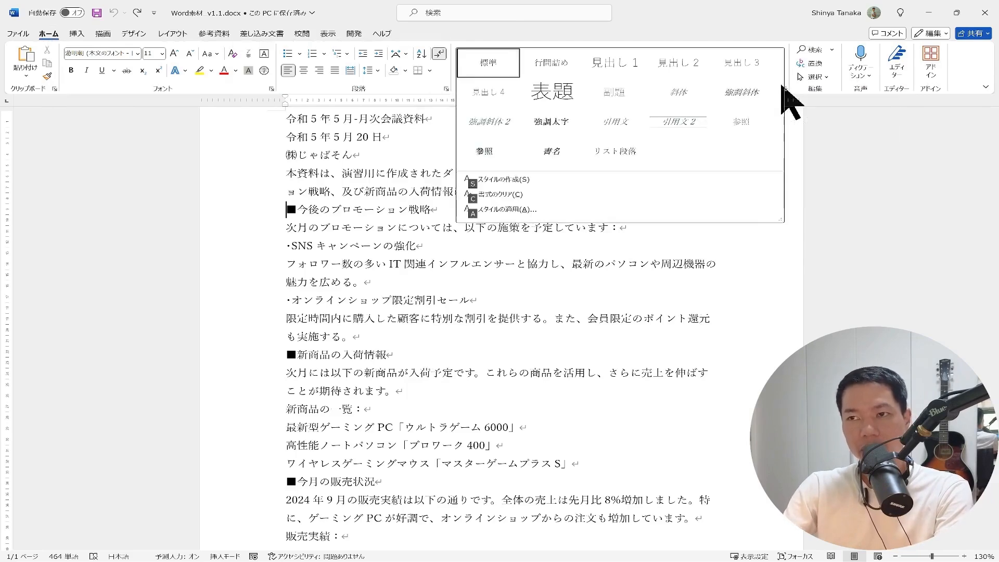
key("Right")
key("Right")
key("Right")
key("Right")
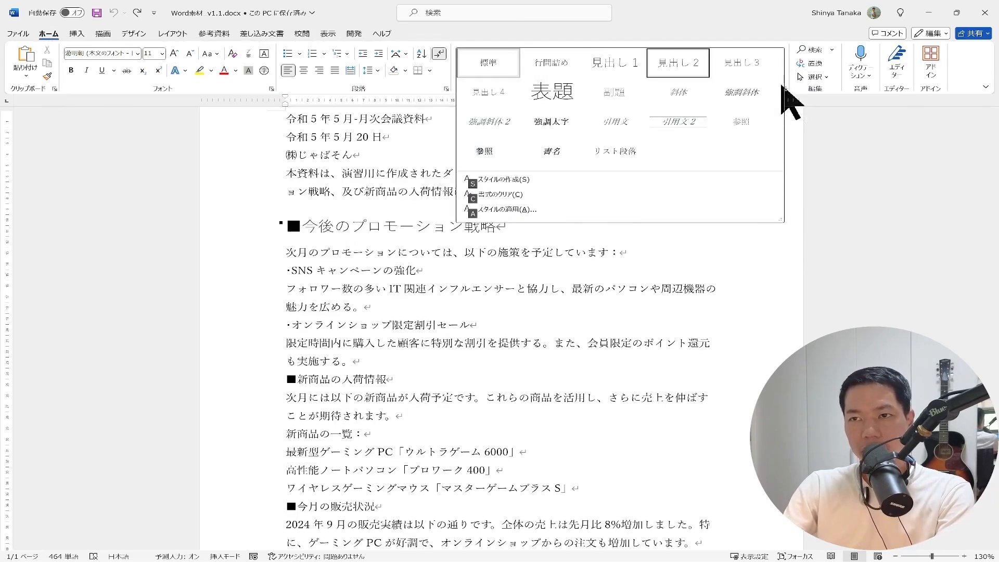
key("Left")
key("Return")
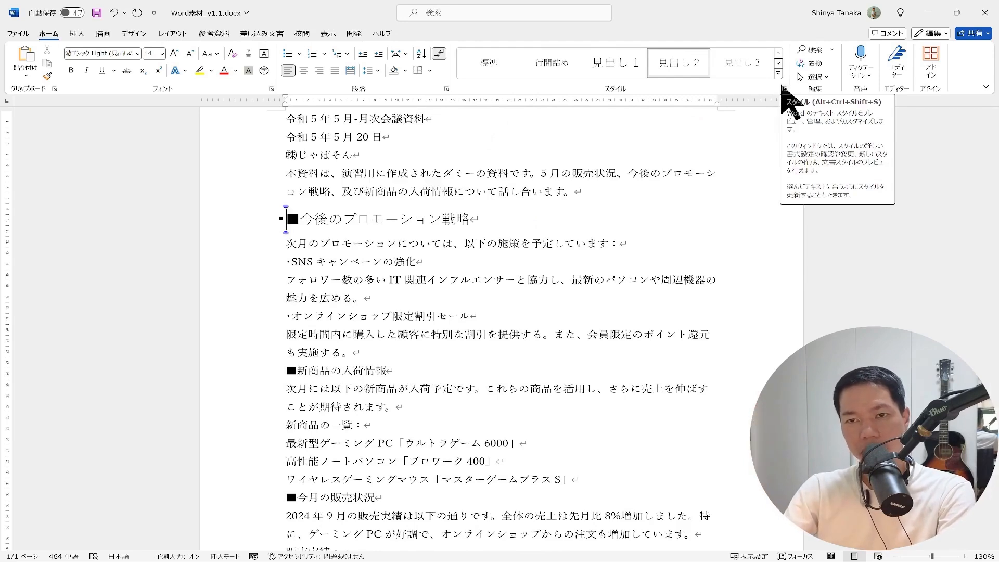
key("ctrl+z")
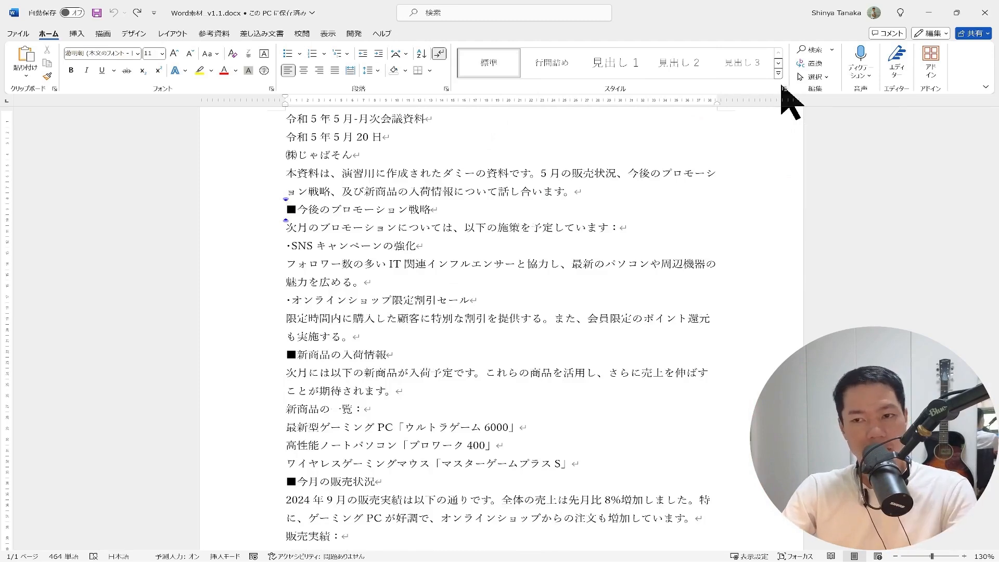
key("alt+Tab")
key("alt")
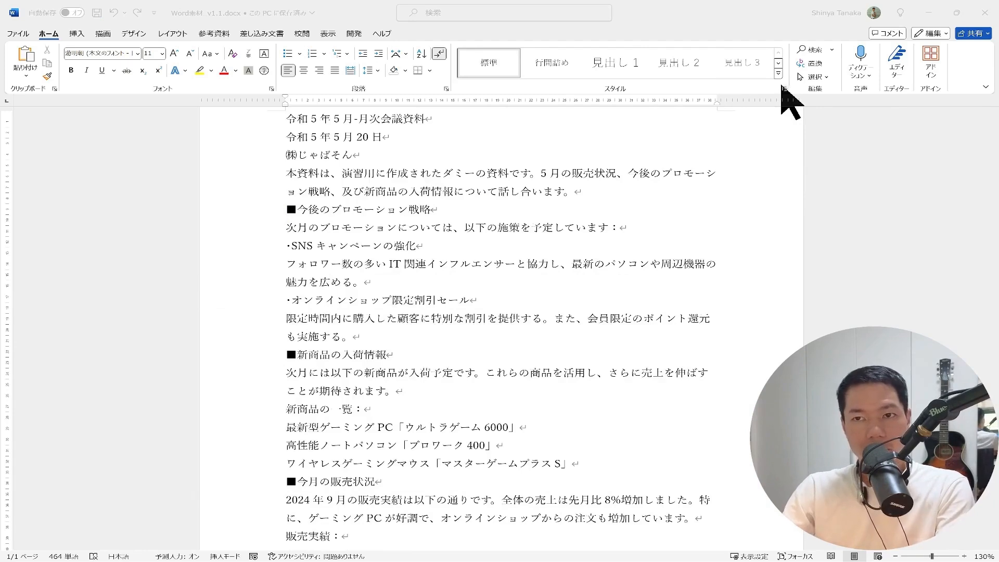
key("alt")
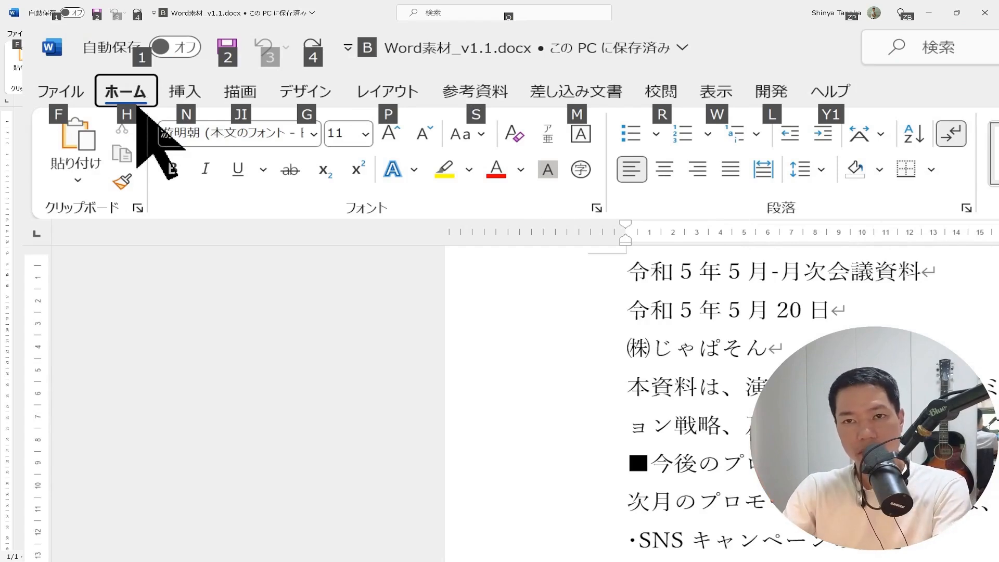
key("h")
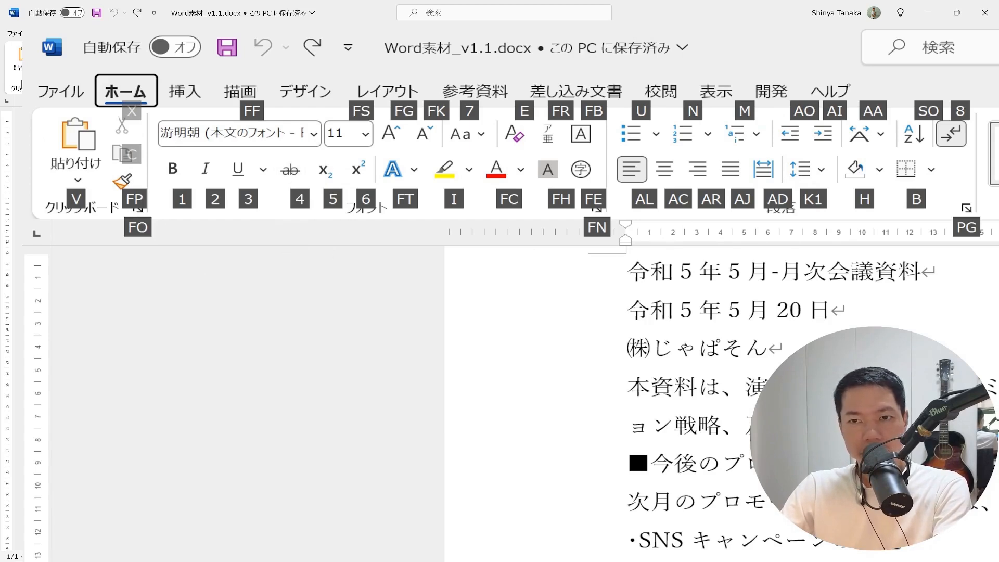
key("alt")
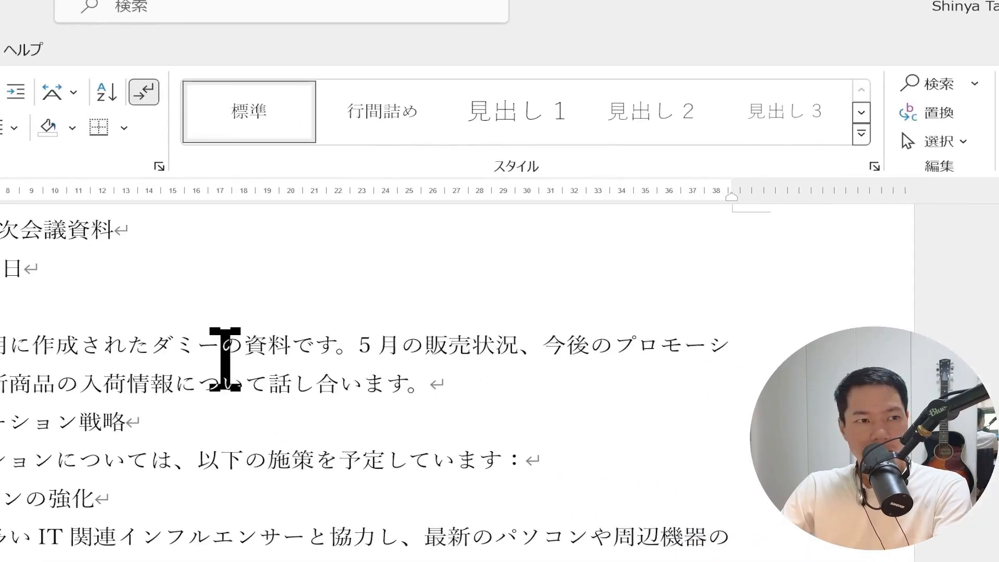
Apply the 見出し 2 style to the 「■今後のプロモーション戦略」 line.
key("alt")
key("h")
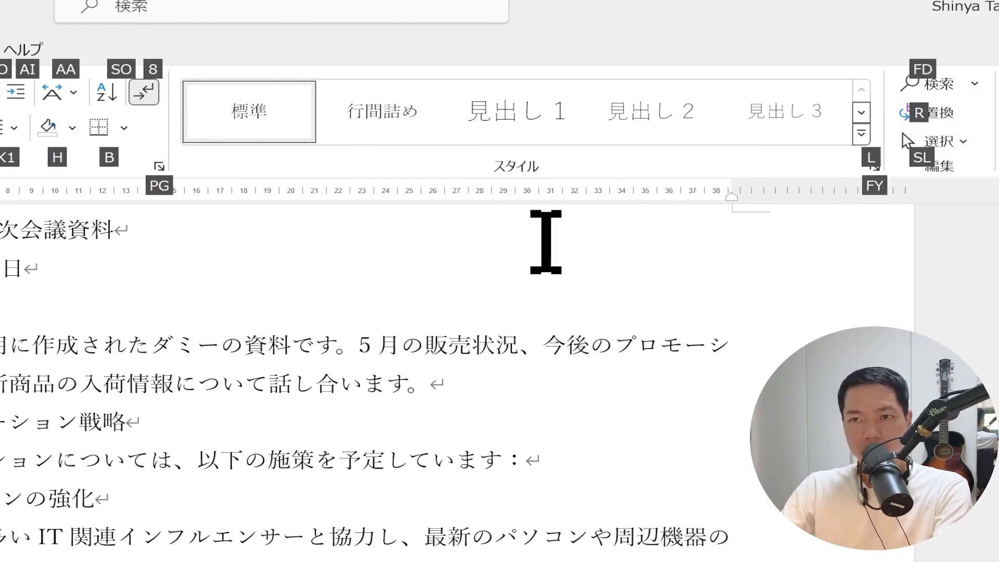
key("l")
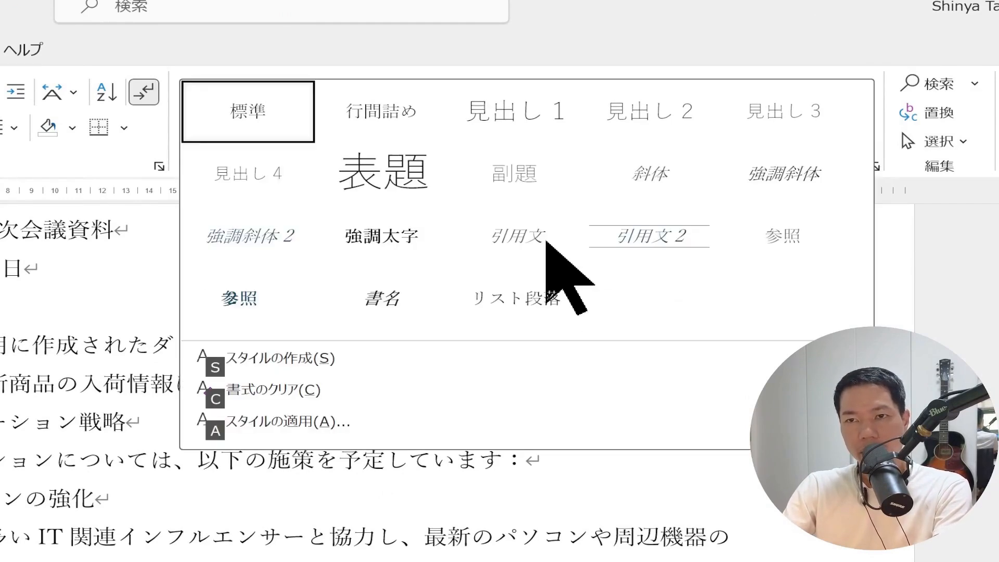
key("Right")
key("Right")
key("Right")
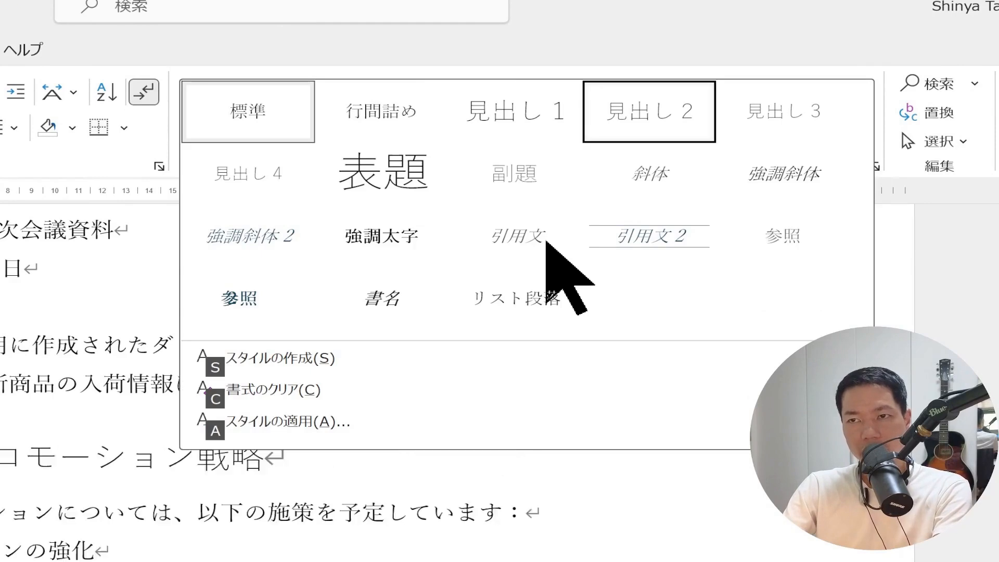
key("Return")
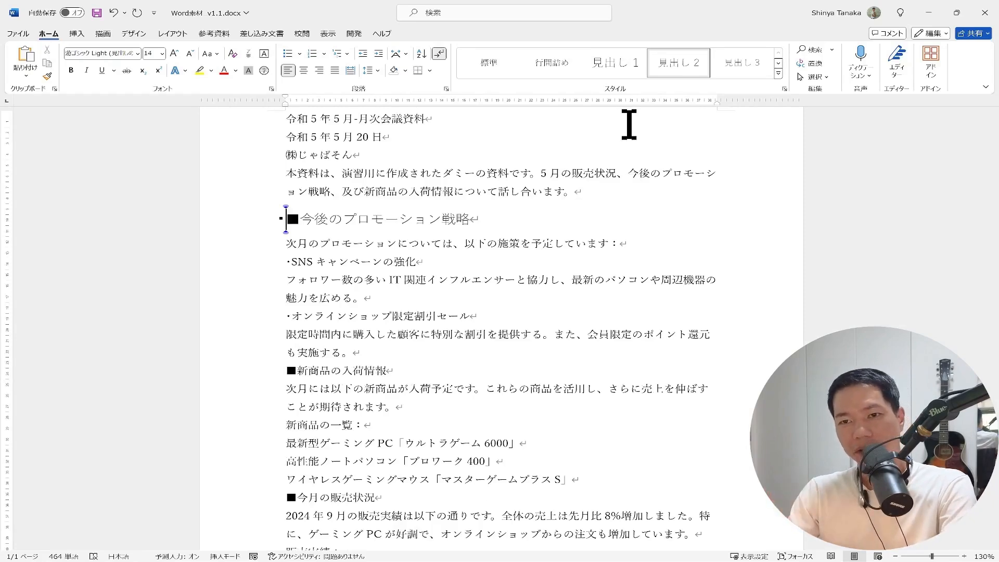
Format the three product lines under 「新商品の一覧：」 as a numbered list in the 1. 2. 3. format.
key("Down")
key("Down")
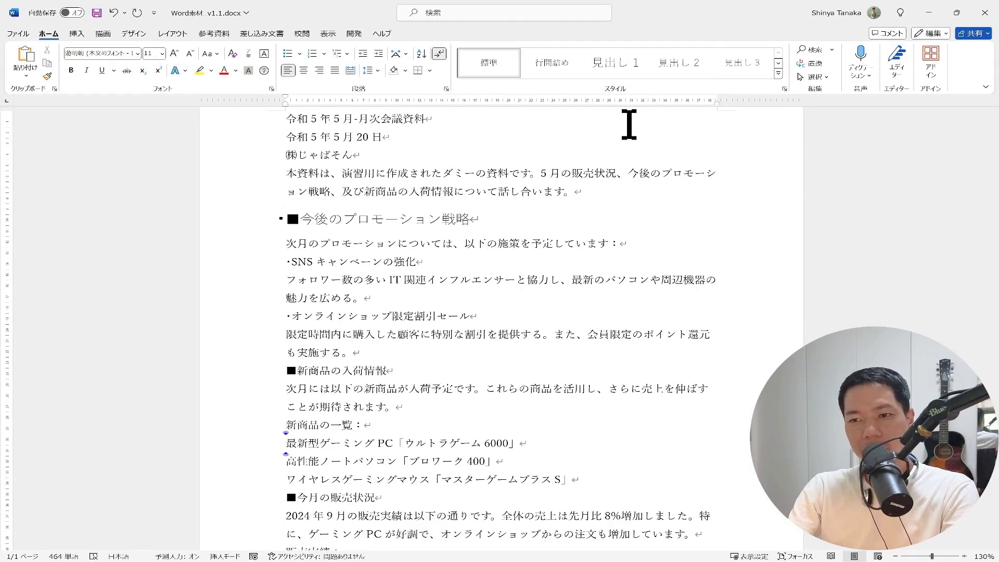
key("shift+Down")
key("shift+Down")
key("shift+Down")
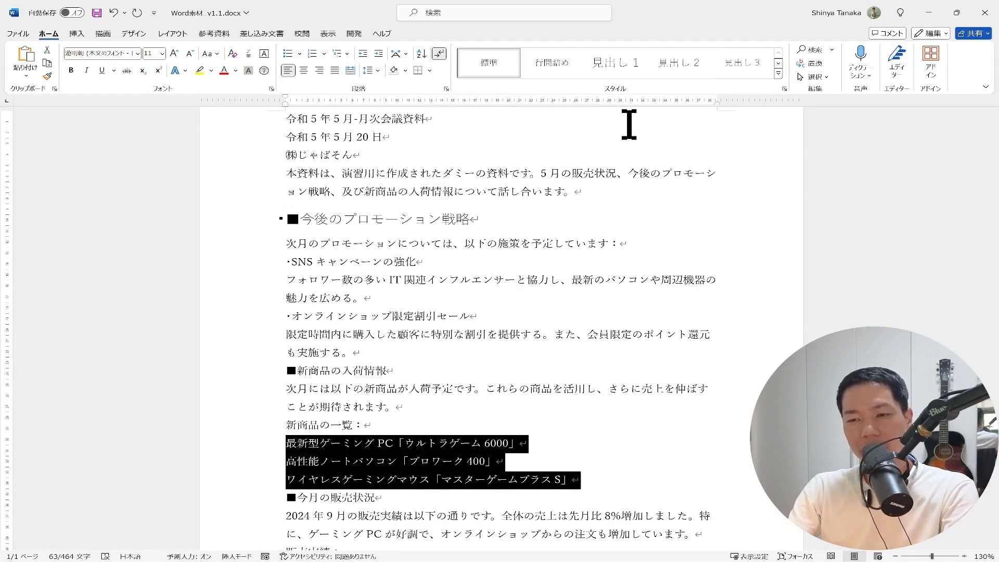
key("alt")
key("h")
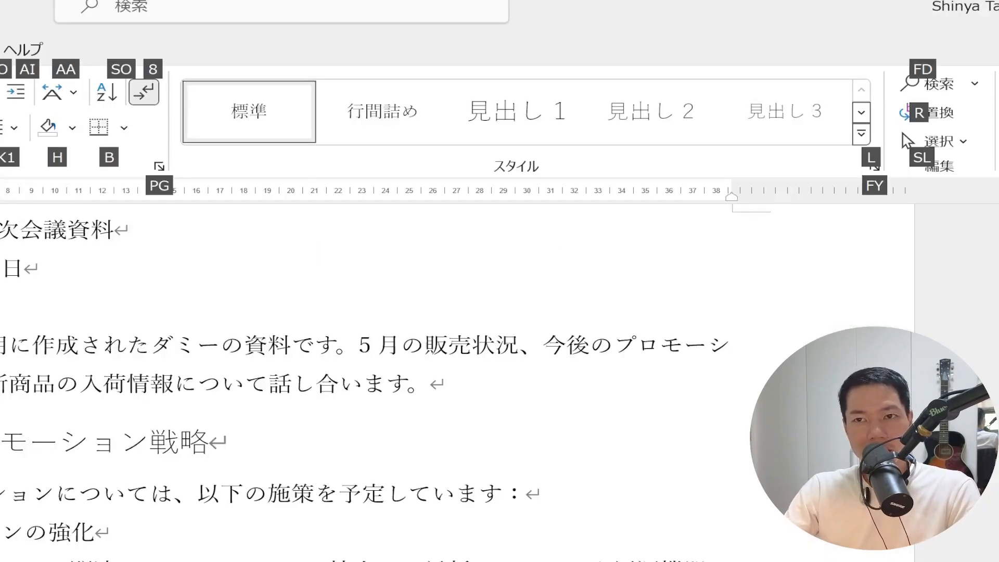
key("alt")
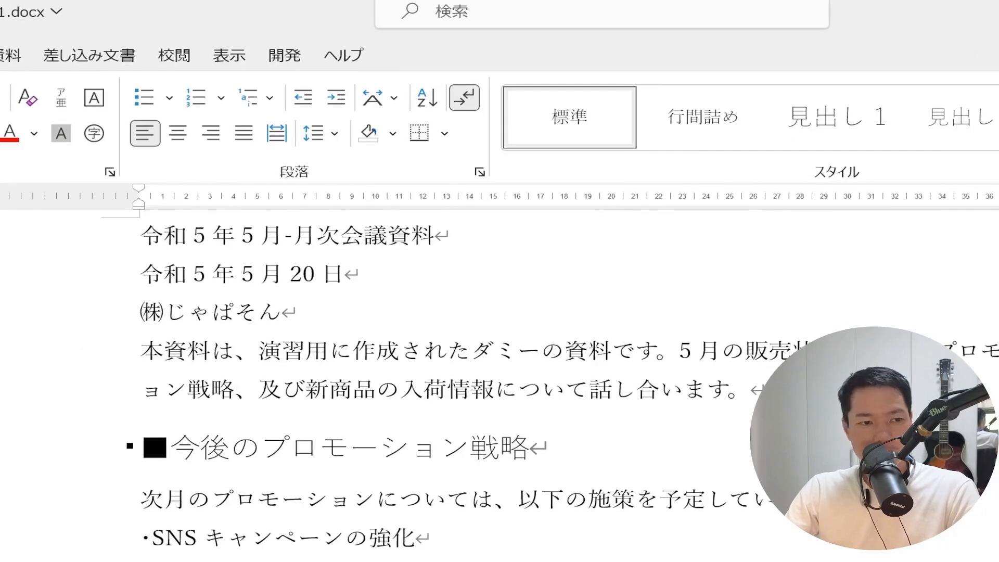
key("alt+h")
key("n")
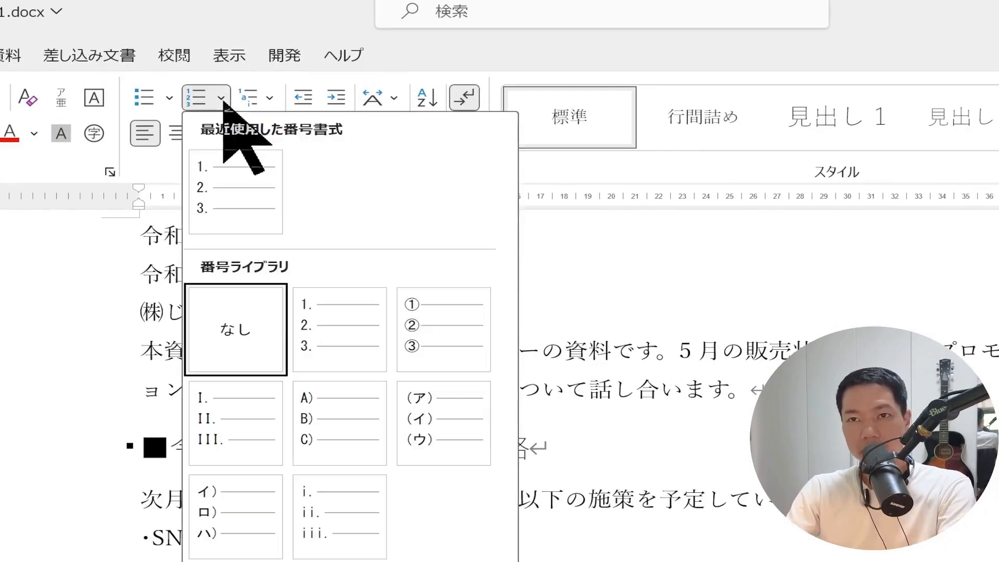
key("Down")
key("Right")
key("Up")
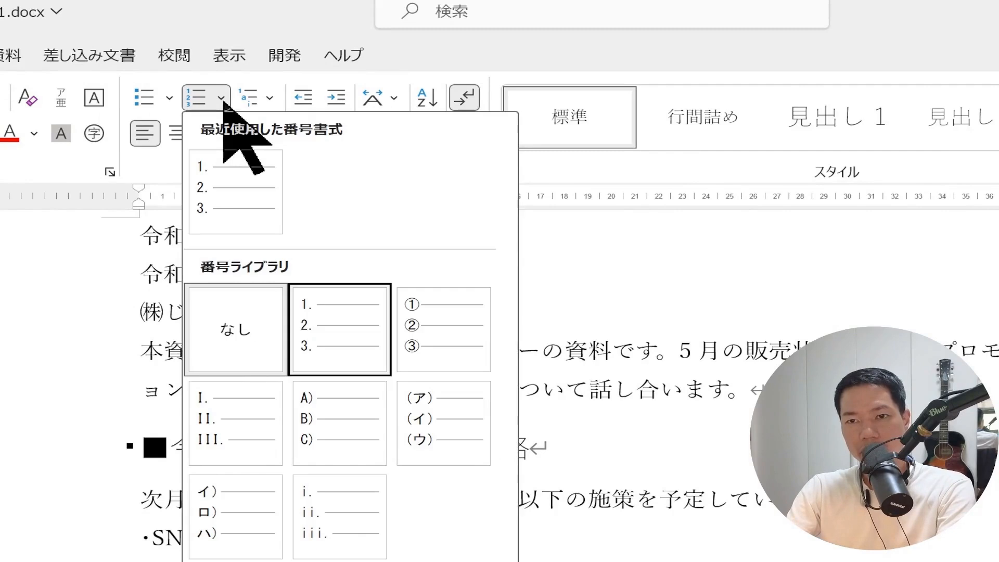
key("Return")
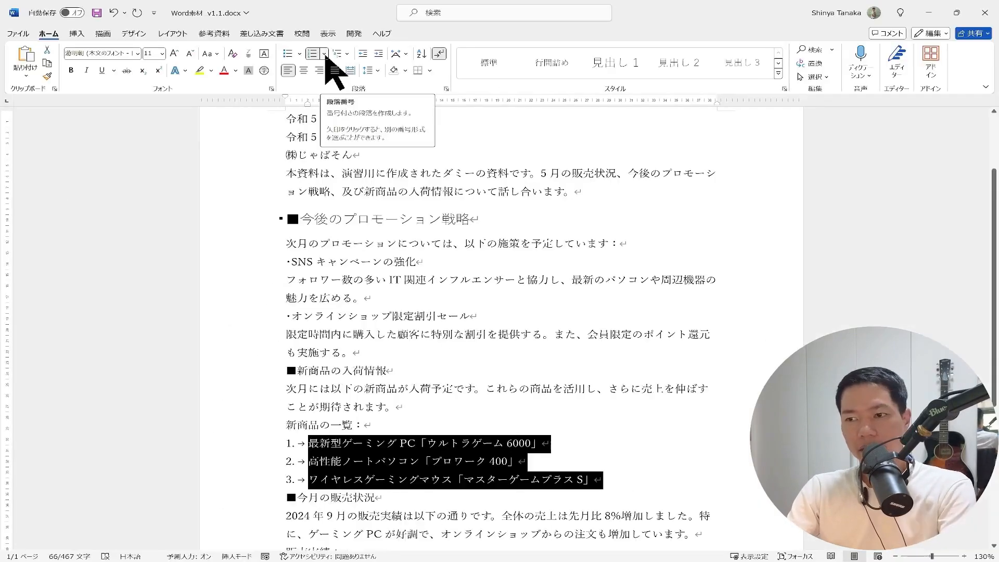
Open the paragraph settings for the date line 「令和5年5月20日」 near the start of the document.
key("Up")
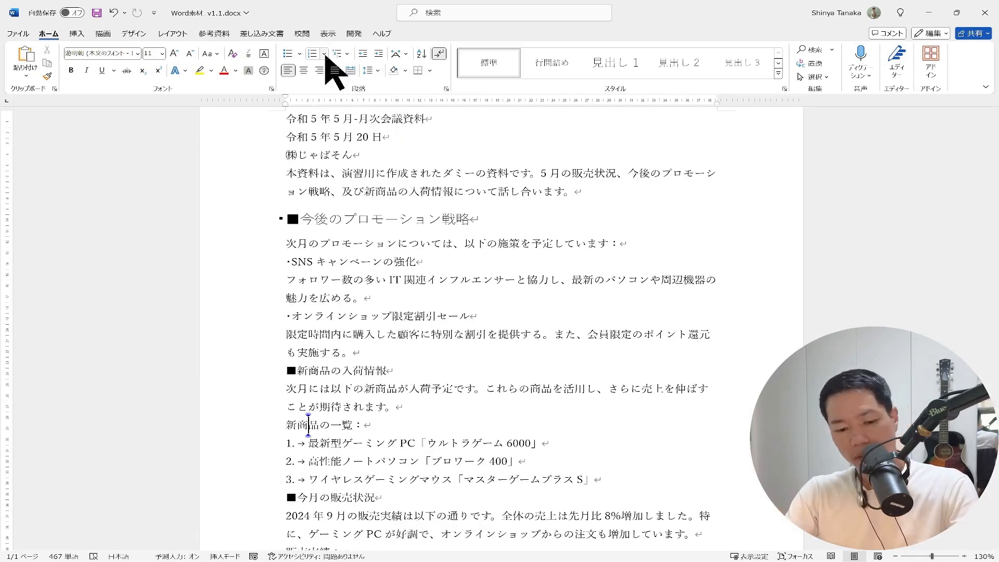
scroll(359, 265, "up", 2)
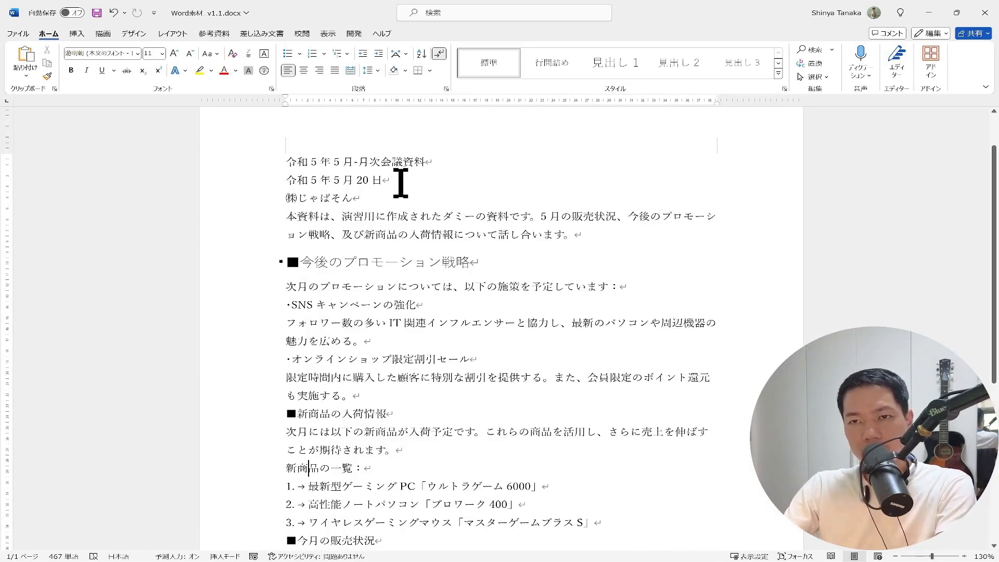
left_click(401, 182)
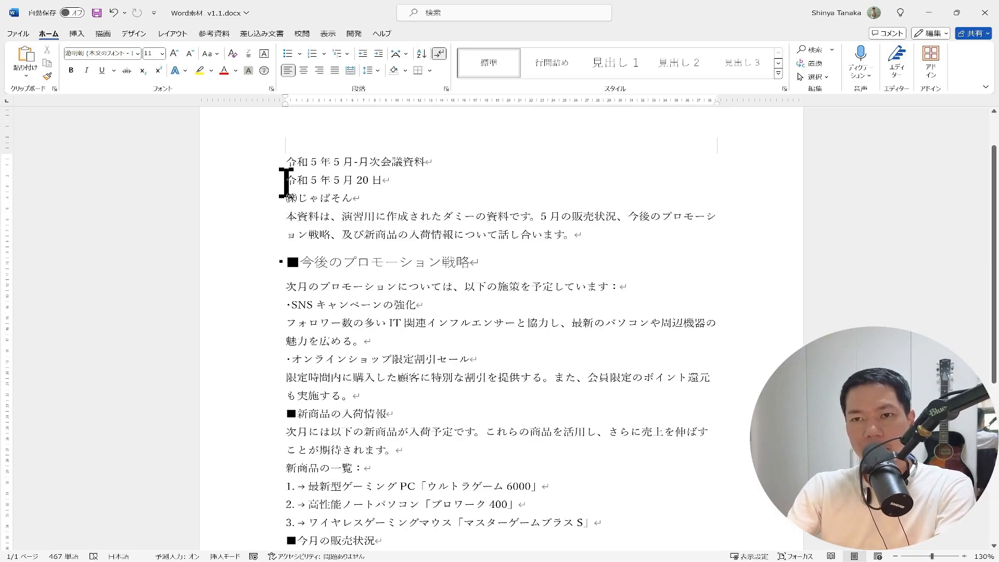
key("alt")
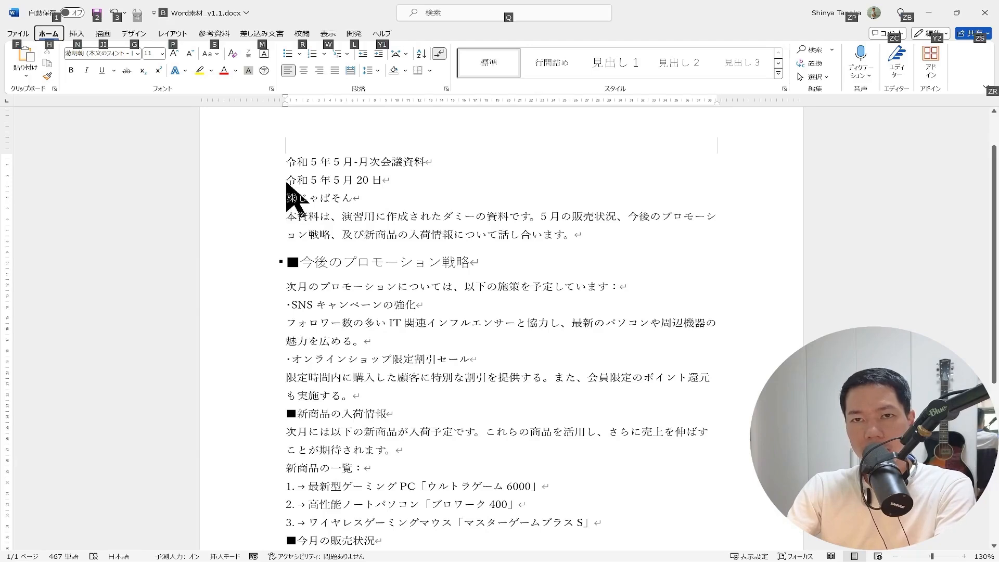
key("h")
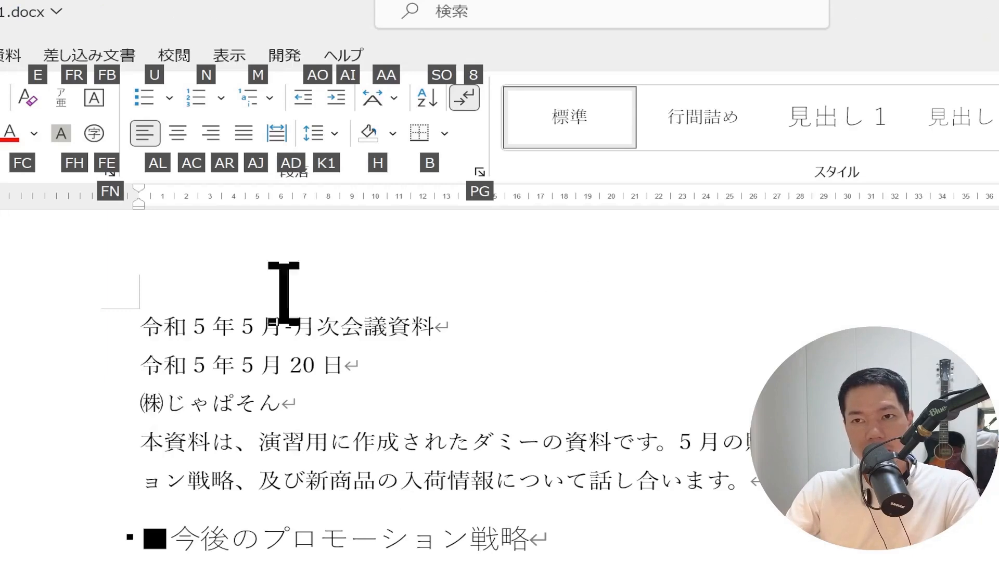
left_click(479, 172)
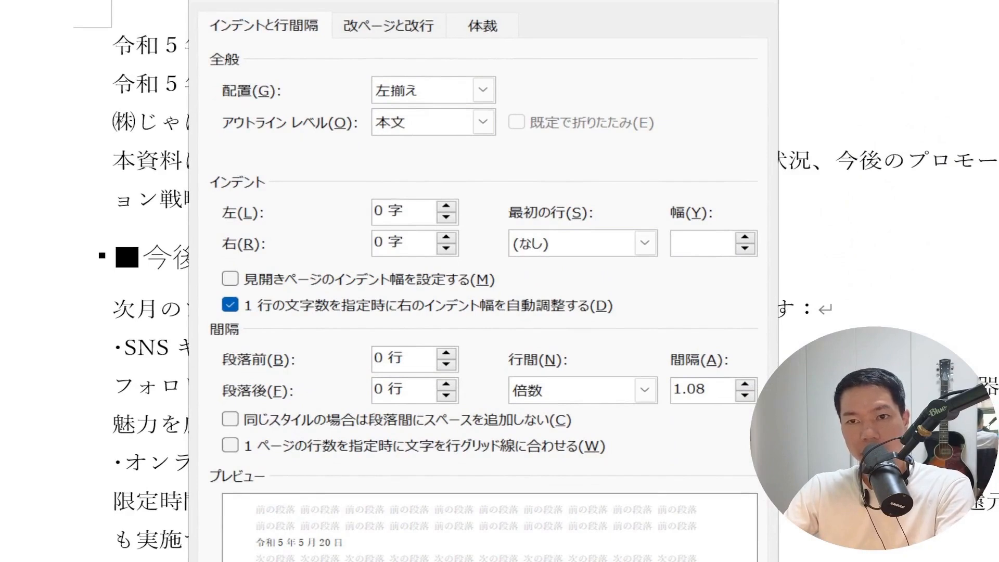
left_click(330, 252)
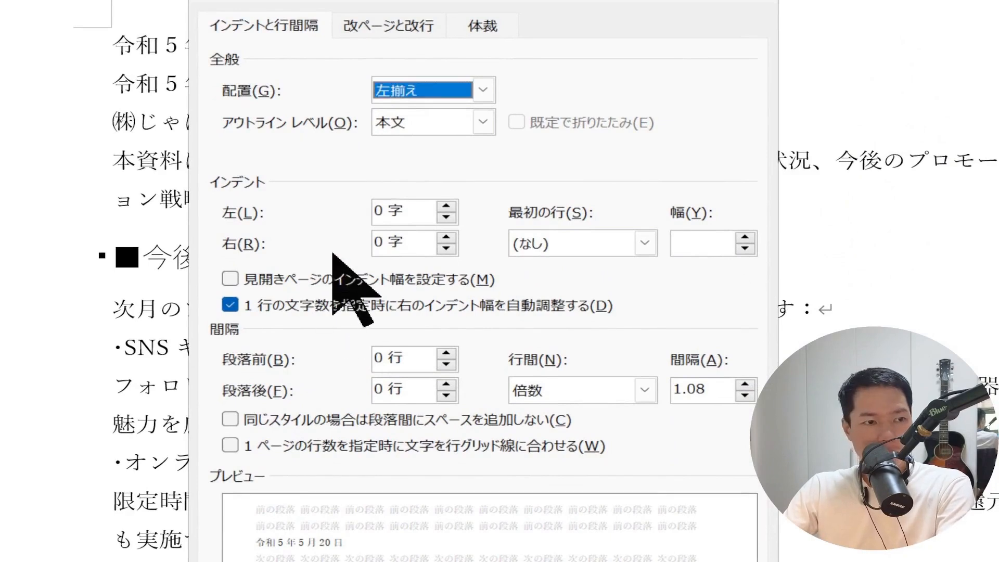
key("ctrl+2")
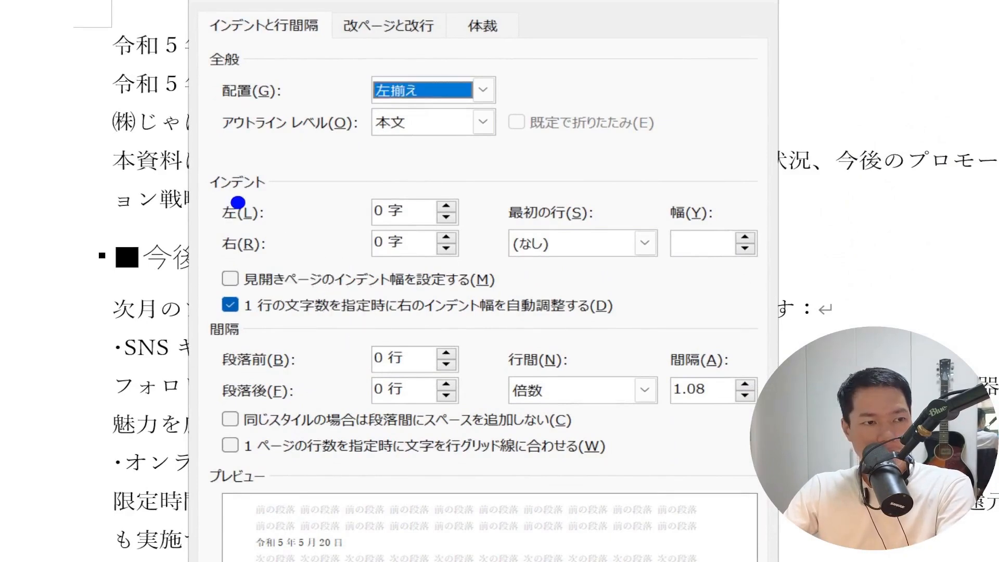
left_click_drag(233, 202, 276, 267)
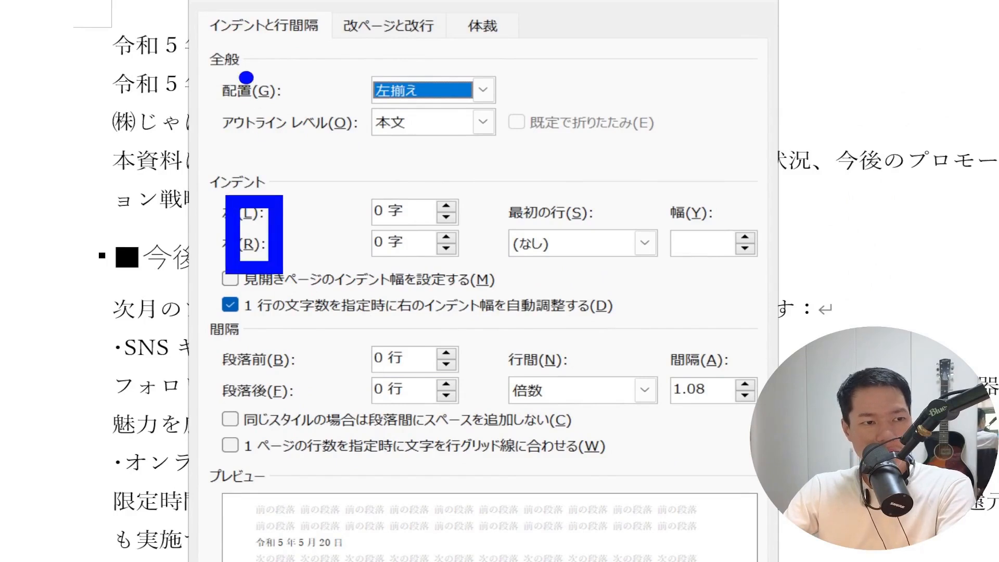
key("Escape")
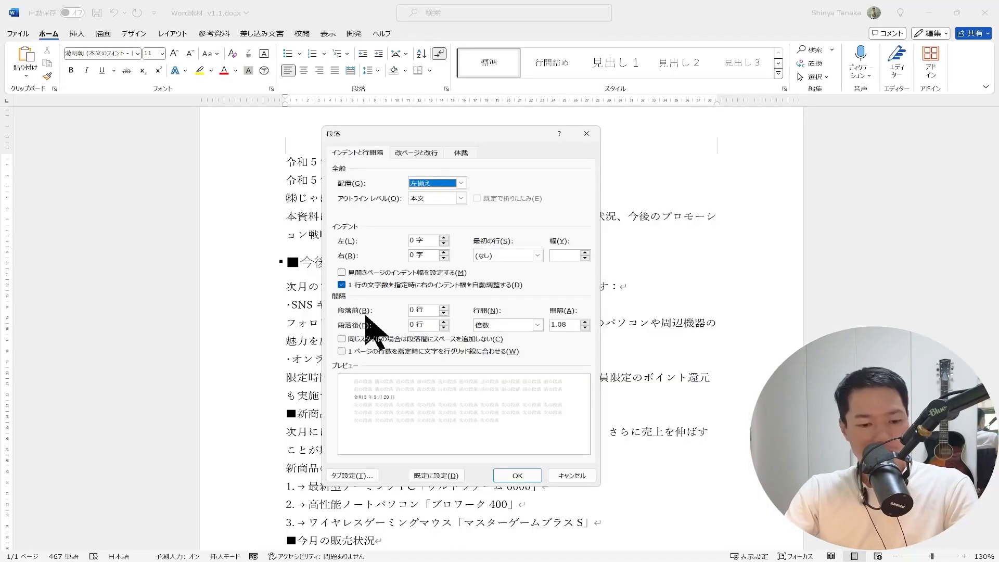
key("alt")
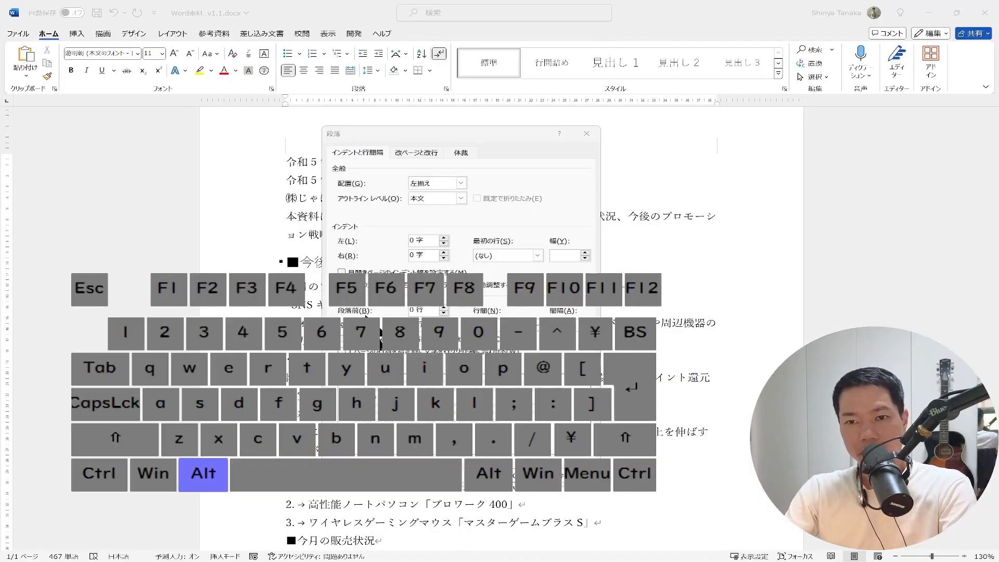
key("alt+v")
key("alt+b")
key("alt+b")
key("alt+b")
key("alt")
key("alt")
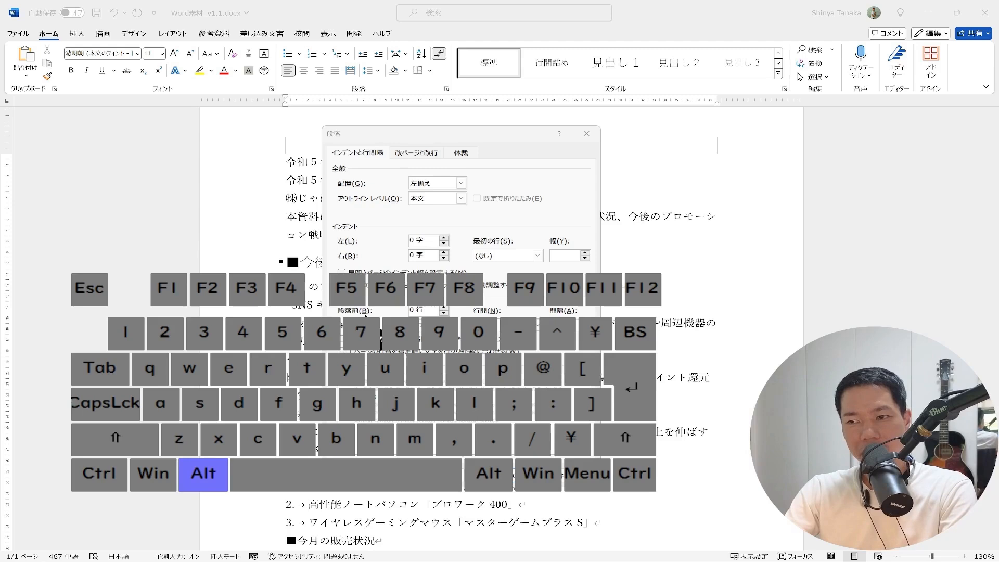
key("alt+b")
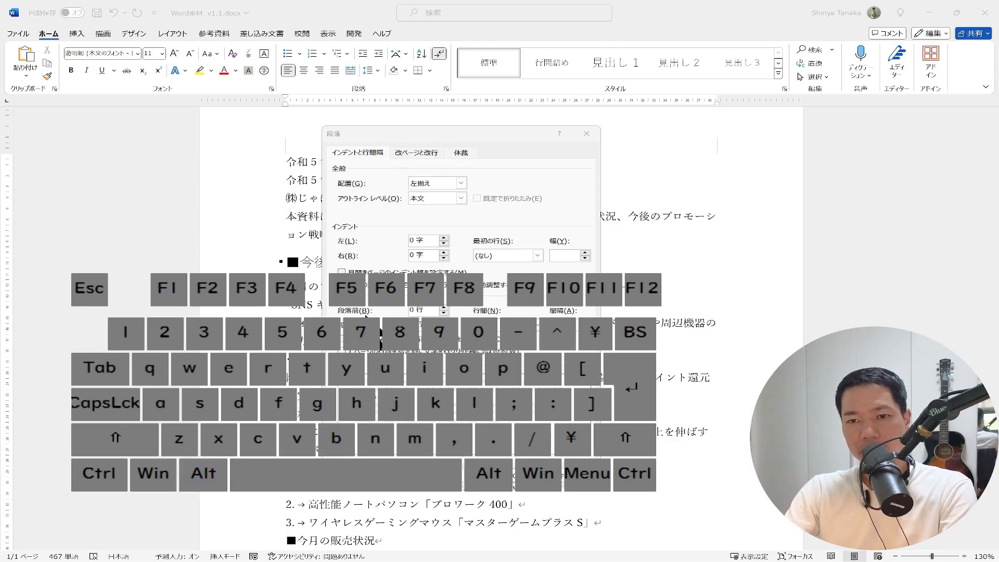
key("alt")
key("alt+b")
key("alt+b")
key("alt+b")
key("alt")
key("alt+b")
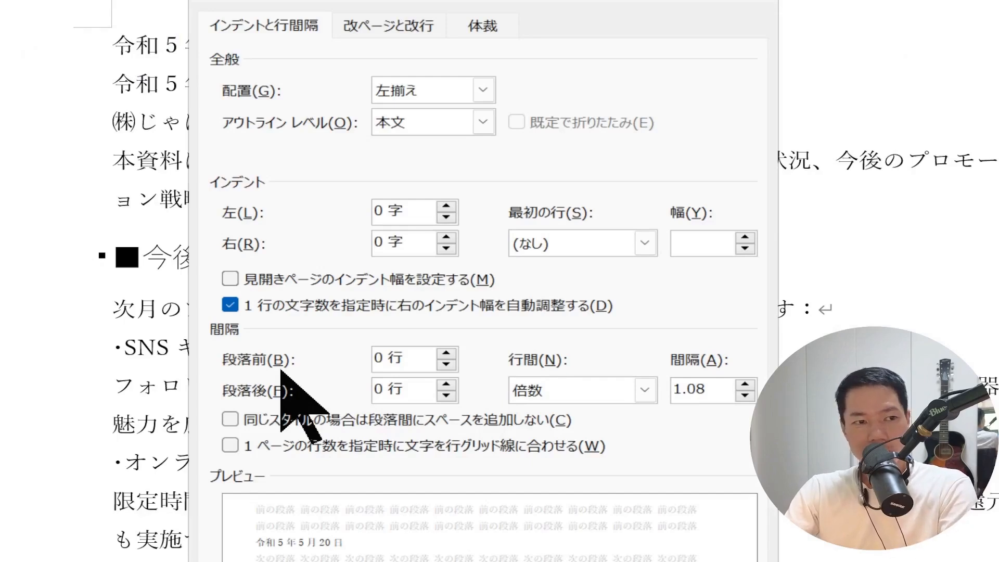
Try the 字下げ and ぶら下げ options for 最初の行 in the paragraph settings, and return it to (なし).
left_click(449, 0)
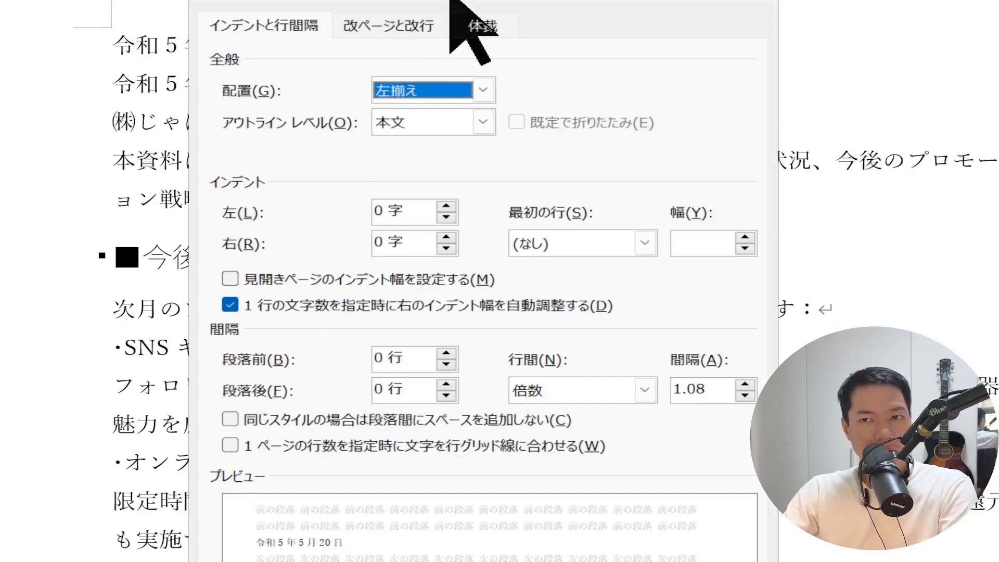
key("alt+b")
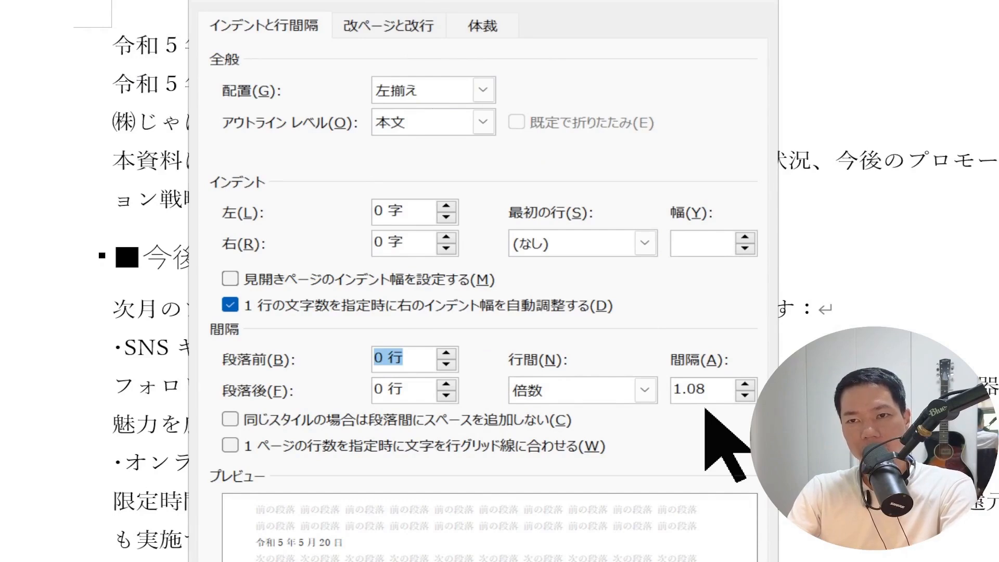
key("alt+l")
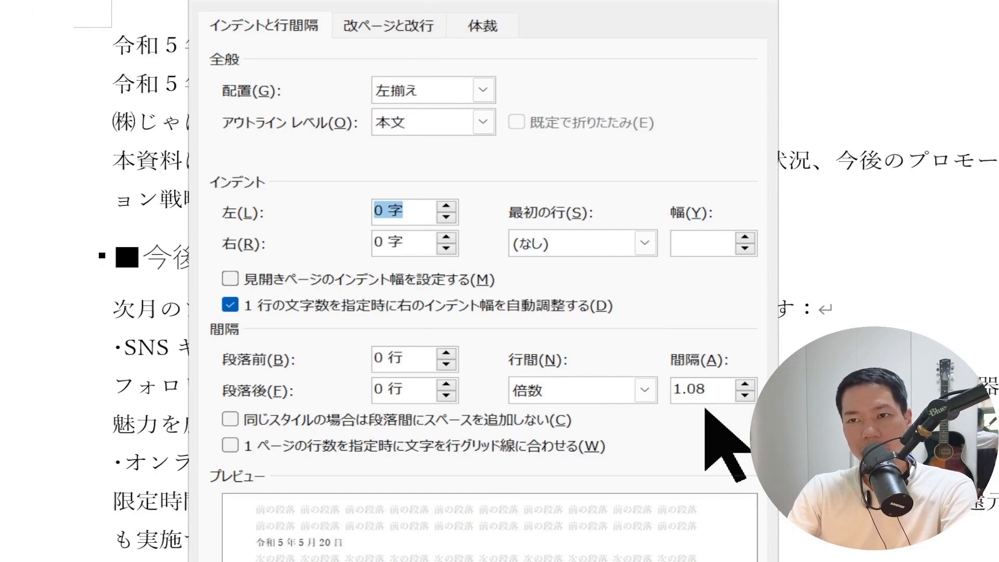
key("alt+s")
key("Down")
key("Up")
key("Down")
key("Down")
key("Up")
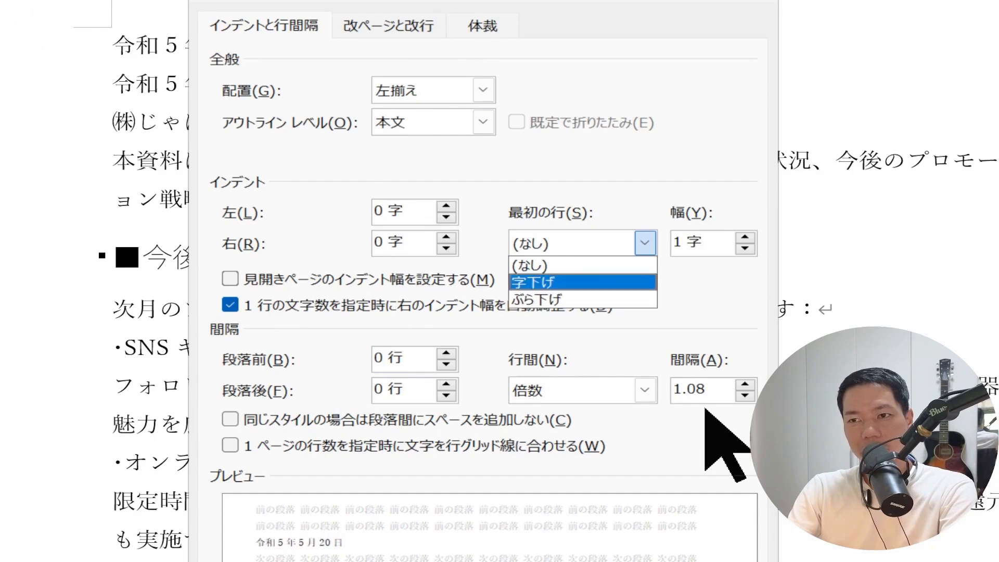
key("Up")
key("Down")
key("Down")
key("Up")
key("Up")
key("Down")
key("Down")
key("Up")
key("Up")
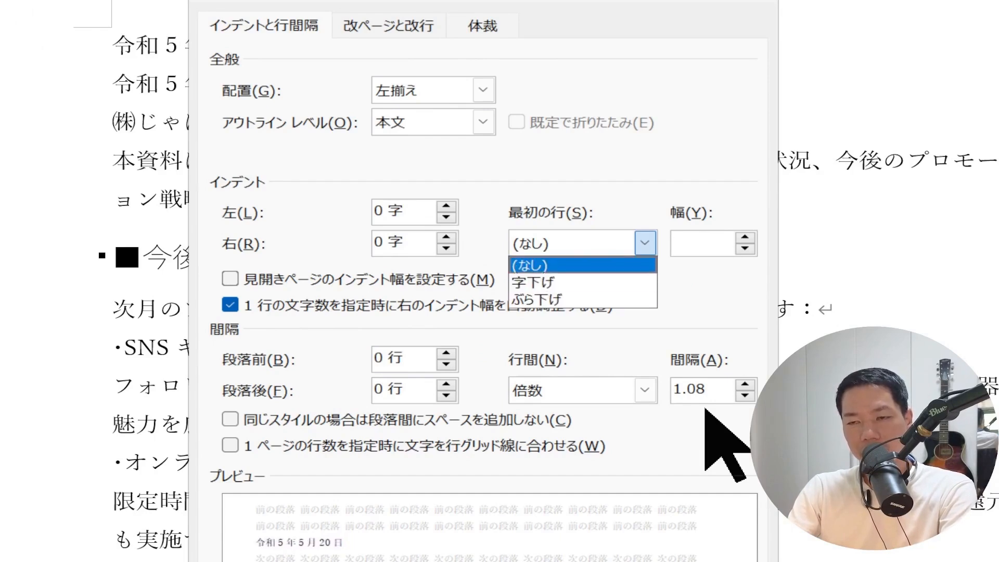
key("Return")
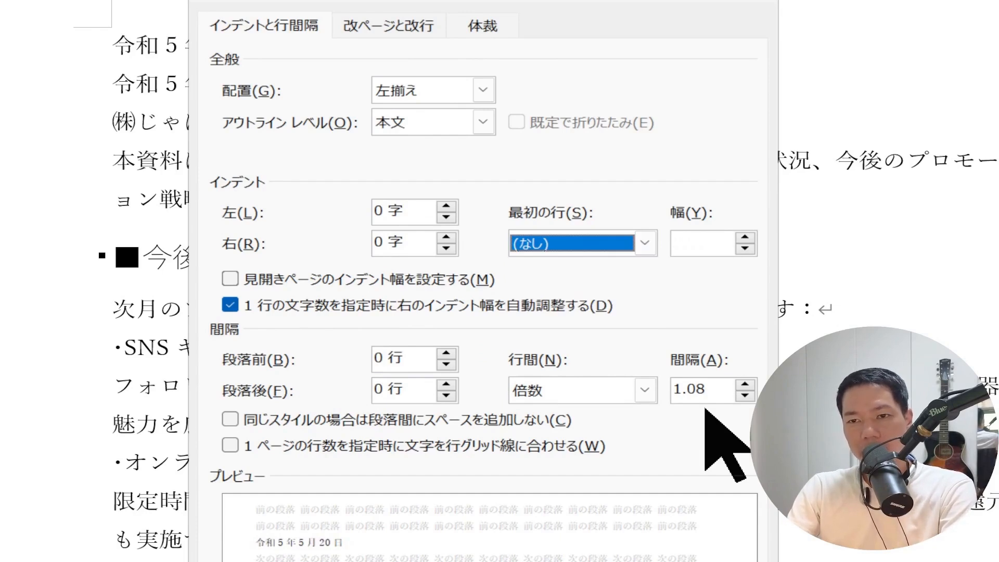
Set the 段落前 spacing of the date line 「令和5年5月20日」 to 0.5 行 and apply the paragraph settings.
key("alt+b")
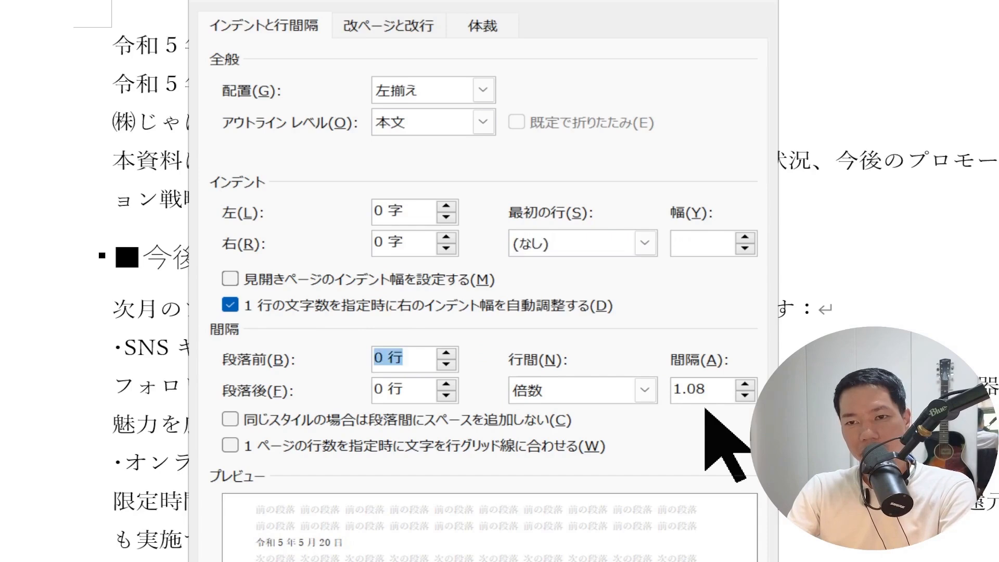
key("BackSpace")
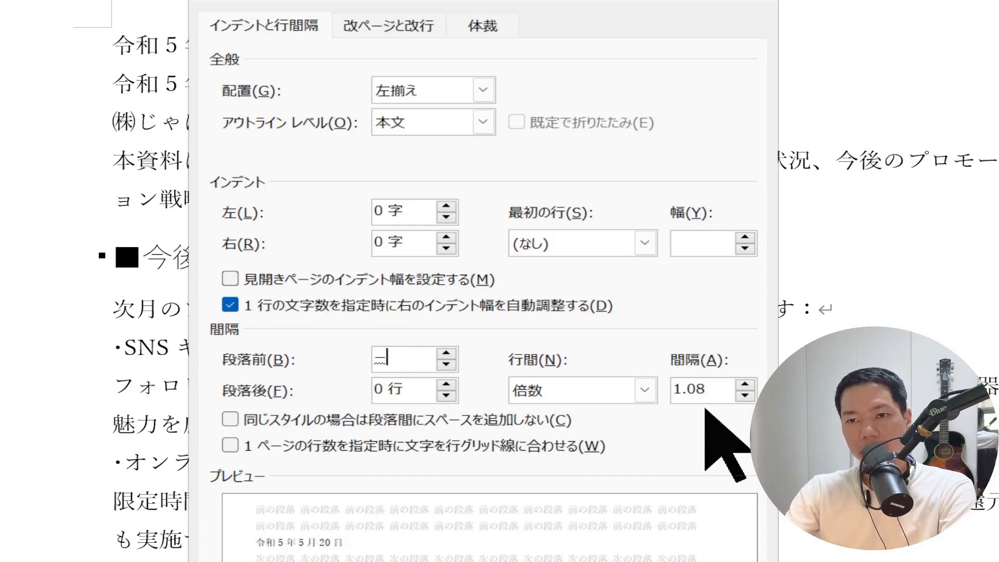
type("0.5")
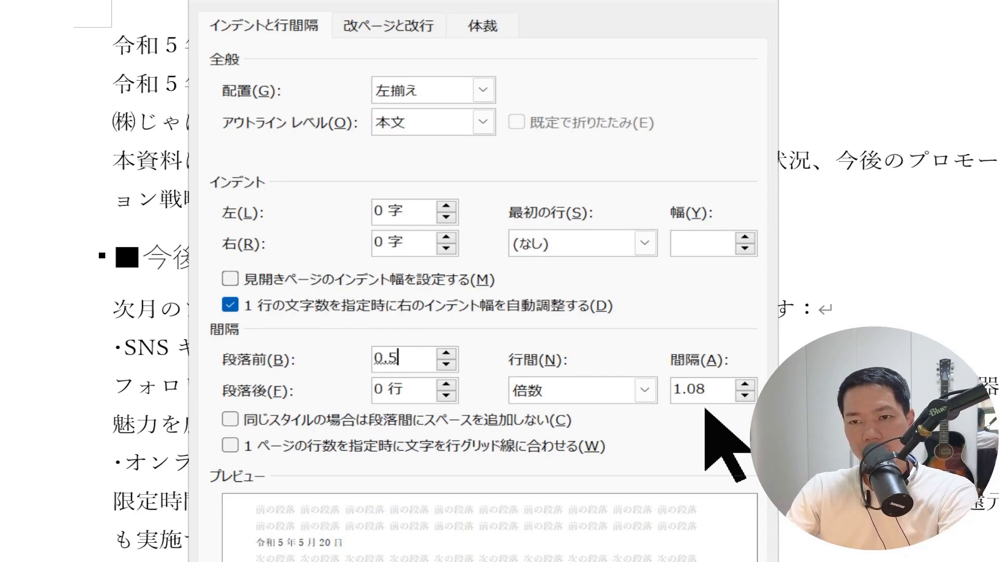
key("Return")
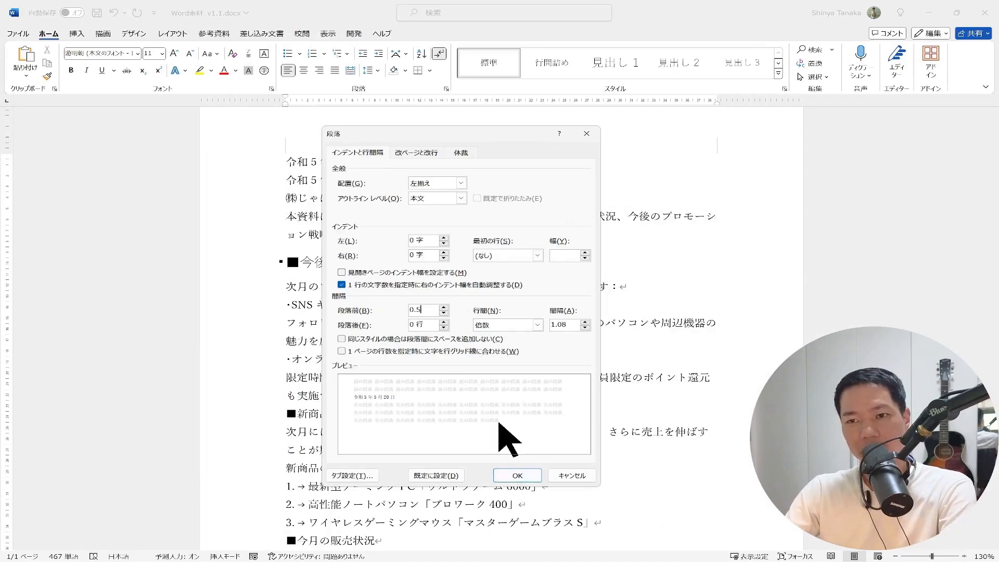
key("Return")
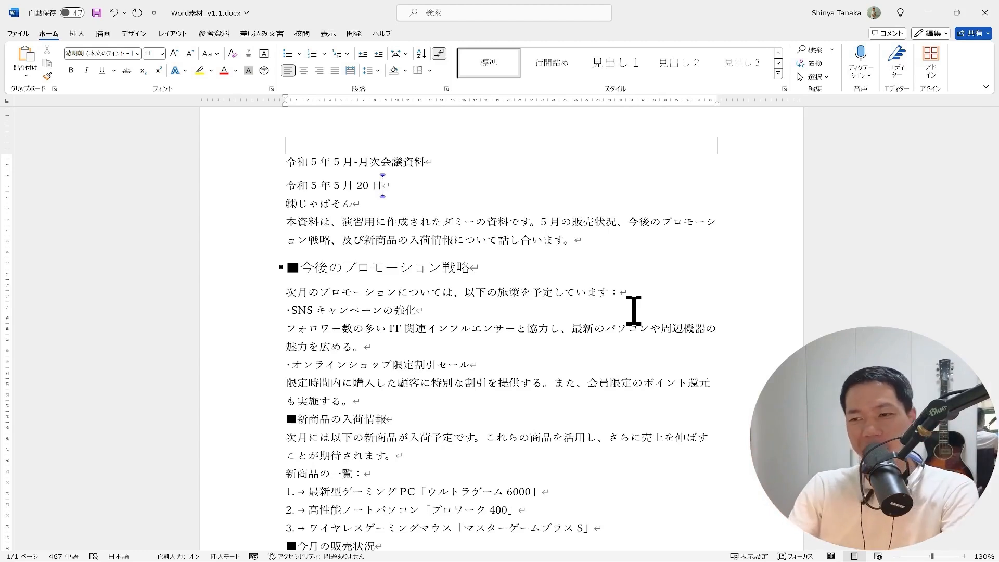
Undo the date line's spacing, the numbered product list and the 見出し 2 style on 「■今後のプロモーション戦略」.
key("ctrl+z")
key("ctrl+z")
key("ctrl+z")
key("ctrl+z")
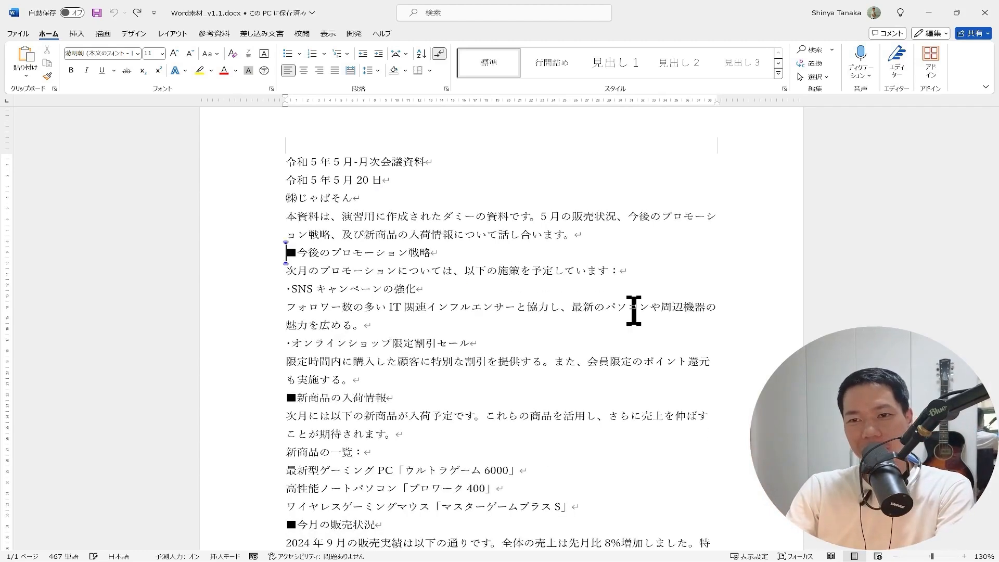
Look through the document down to the 「販売実績：」 section and back up to the opening lines.
key("Down")
key("Down")
key("Down")
key("Down")
key("Down")
key("Down")
key("Down")
key("Down")
key("Down")
key("Down")
key("Down")
key("Down")
key("Down")
key("Down")
key("Down")
key("Down")
key("Down")
key("Down")
key("Down")
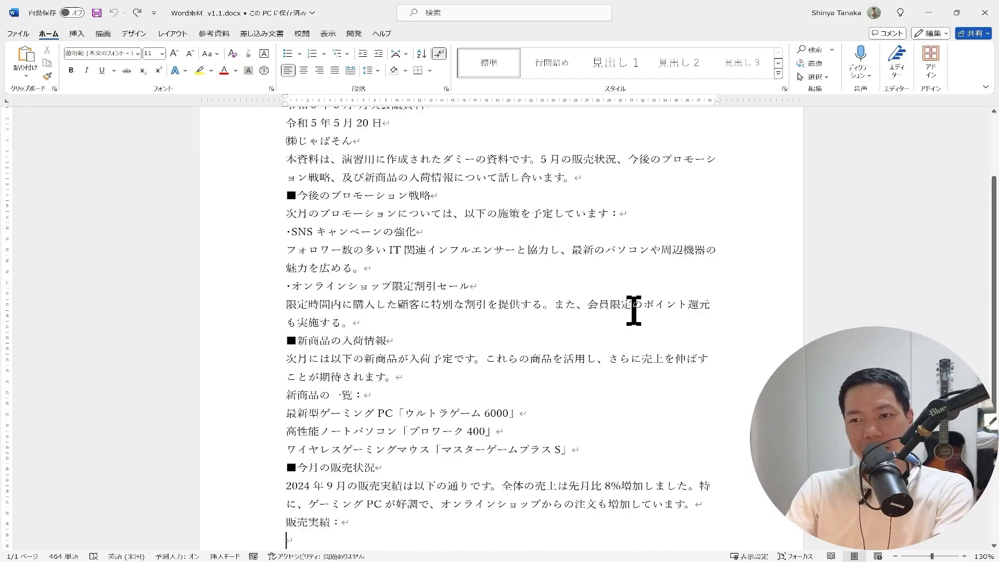
key("Up")
key("Up")
key("Up")
key("Up")
key("Up")
key("Up")
key("Up")
key("Up")
key("Up")
key("Up")
key("Up")
key("Up")
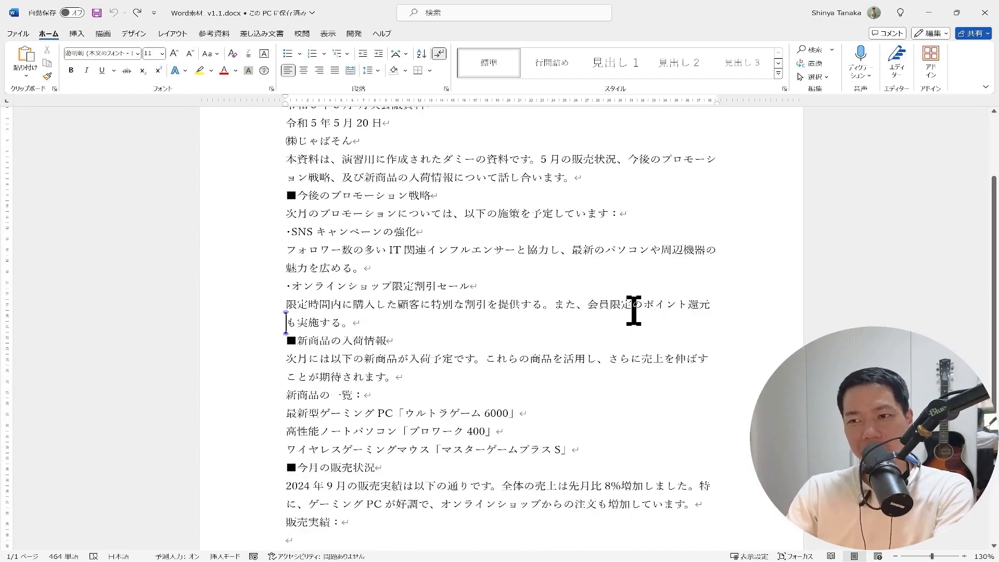
key("Up")
key("Up")
key("Up")
key("Up")
key("Up")
key("Up")
key("Up")
key("Up")
key("Up")
key("Up")
key("Up")
key("Up")
Apply the 見出し 2 style to the 「■今後のプロモーション戦略」 line.
key("Down")
key("Down")
key("Down")
key("Down")
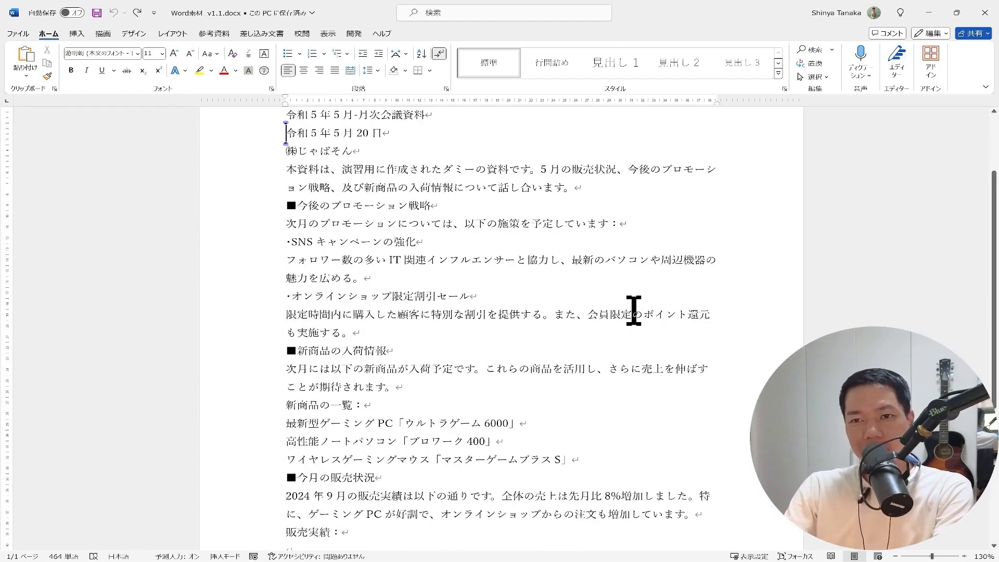
key("Down")
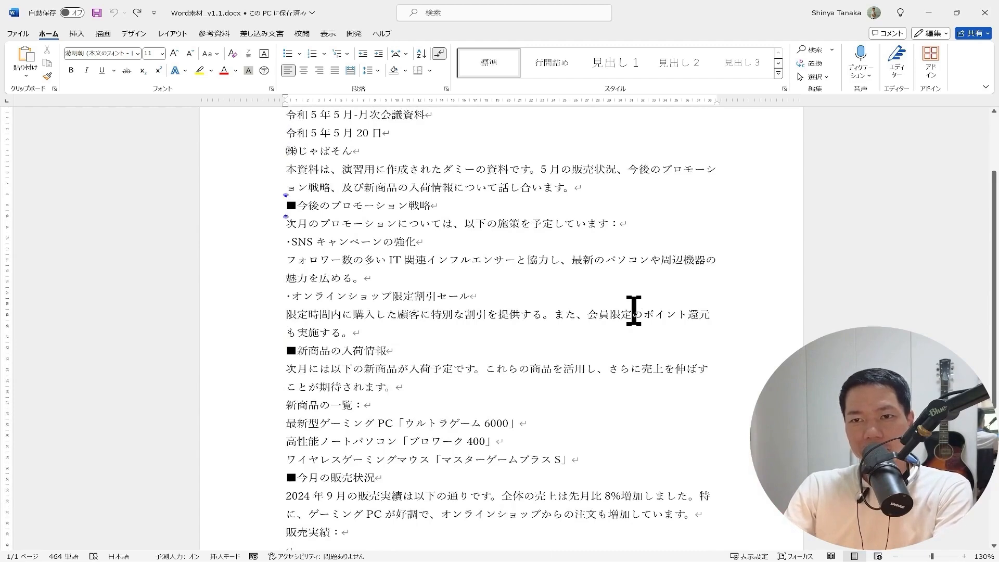
key("alt")
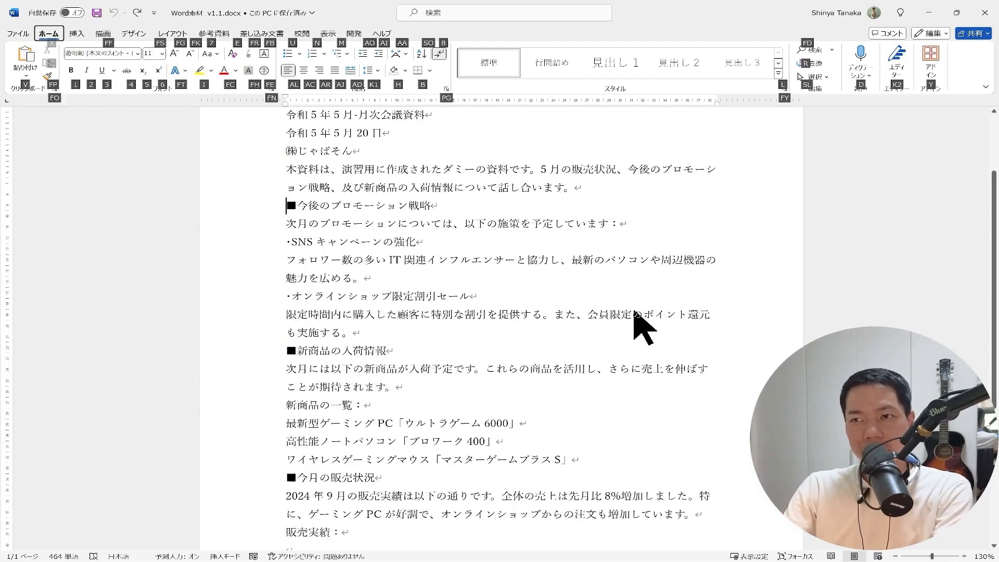
key("l")
key("Right")
key("Right")
key("Right")
key("Right")
key("Left")
key("Return")
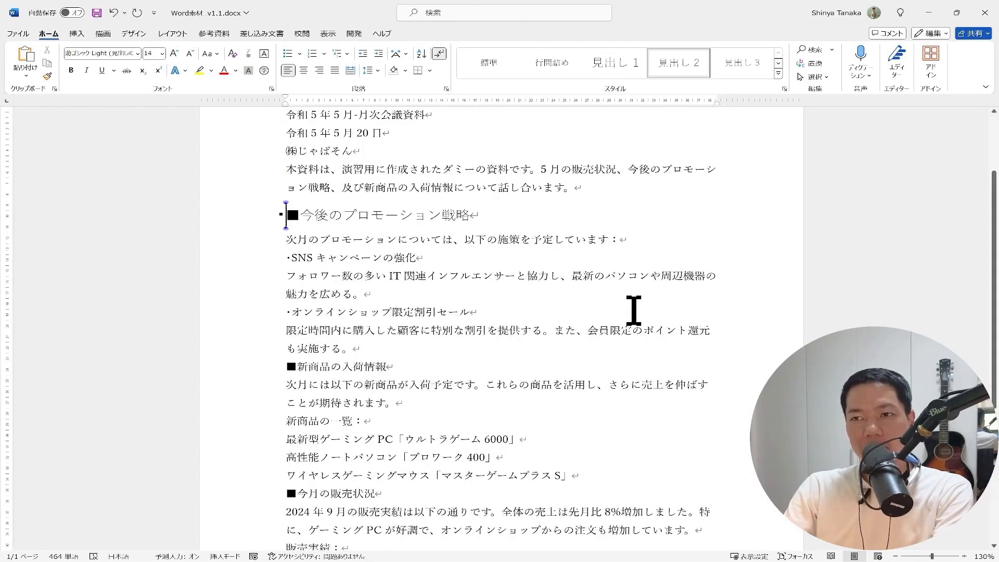
Apply the 見出し 3 style to the 「・SNS キャンペーンの強化」 line.
key("Down")
key("Down")
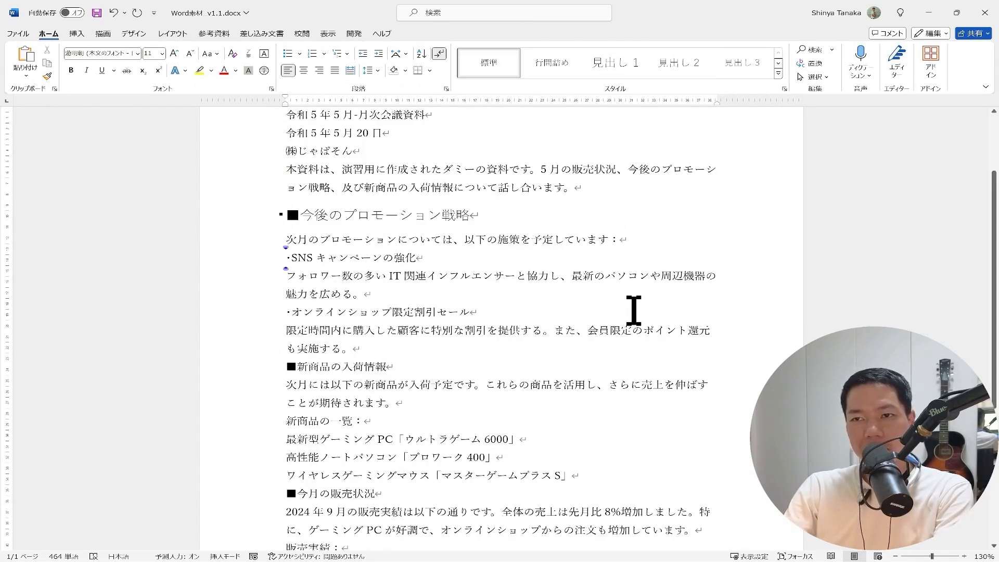
key("alt")
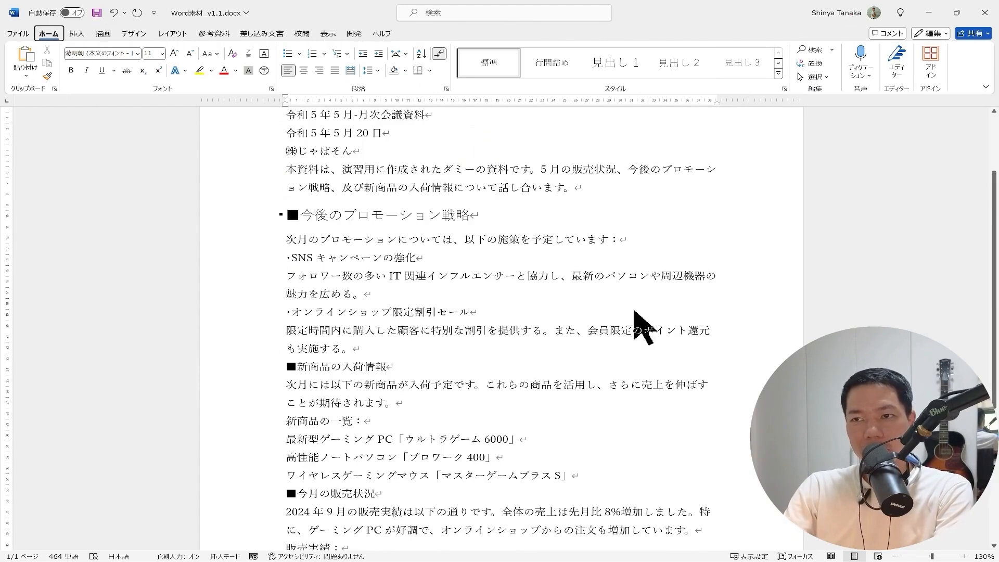
key("l")
key("Right")
key("Right")
key("Right")
key("Right")
key("Return")
Try repeating the last style on the 「・オンラインショップ限定割引セール」 line and undo it.
key("Down")
key("Down")
key("Down")
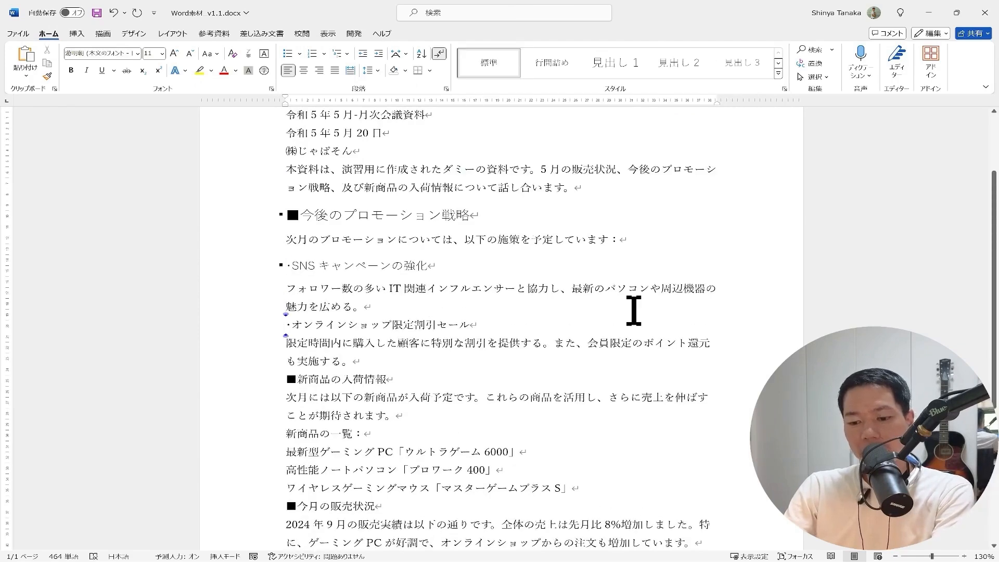
key("F4")
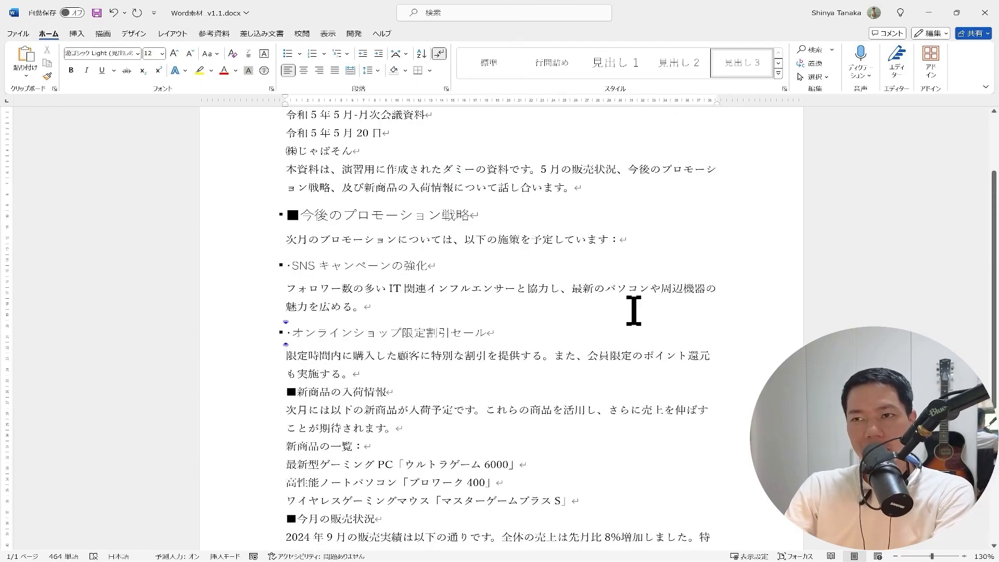
key("ctrl+z")
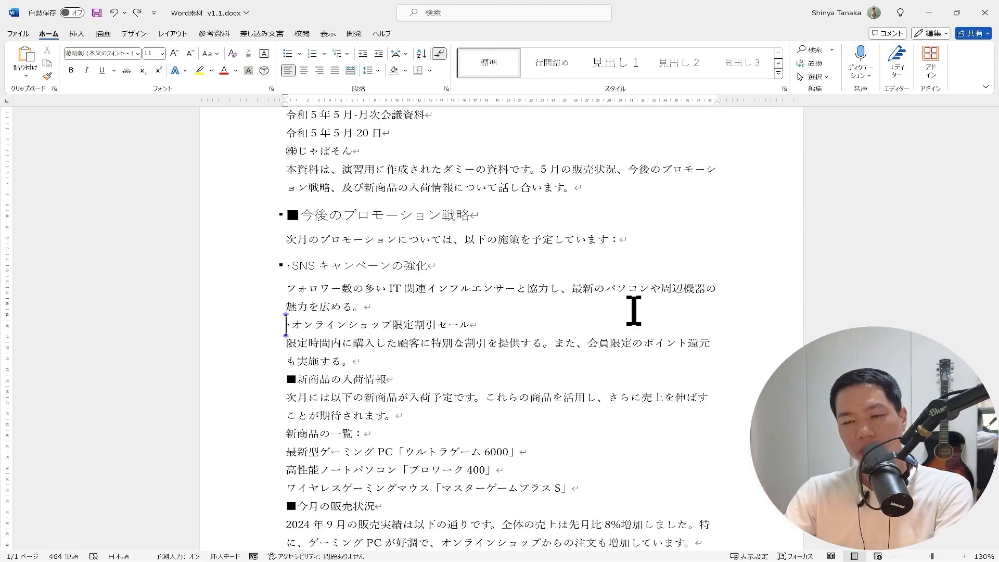
key("Up")
key("Up")
key("Up")
key("Up")
key("Up")
key("Down")
key("Down")
key("Down")
key("Down")
key("Down")
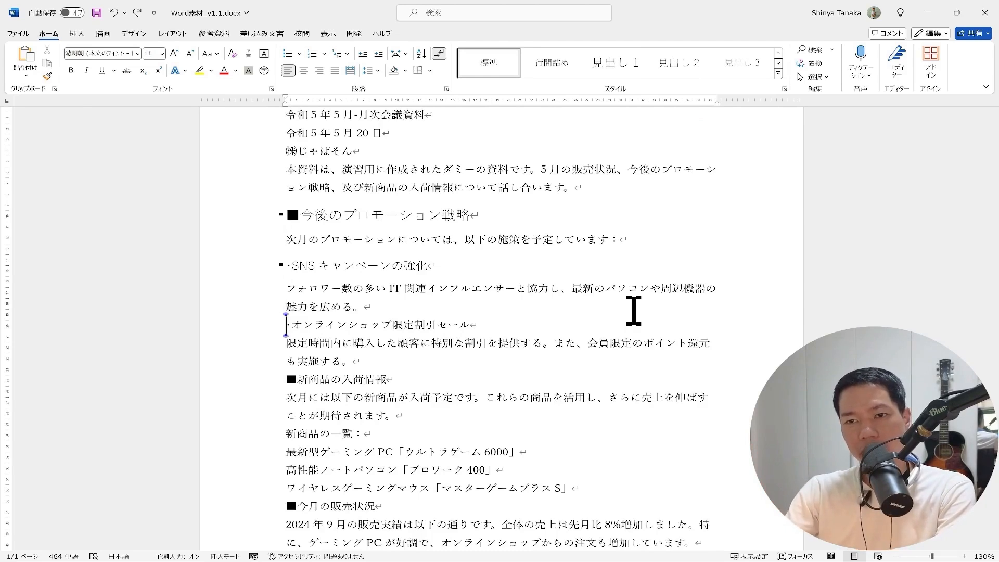
Apply the 見出し 3 style to the 「・オンラインショップ限定割引セール」 line.
key("alt")
key("h")
key("l")
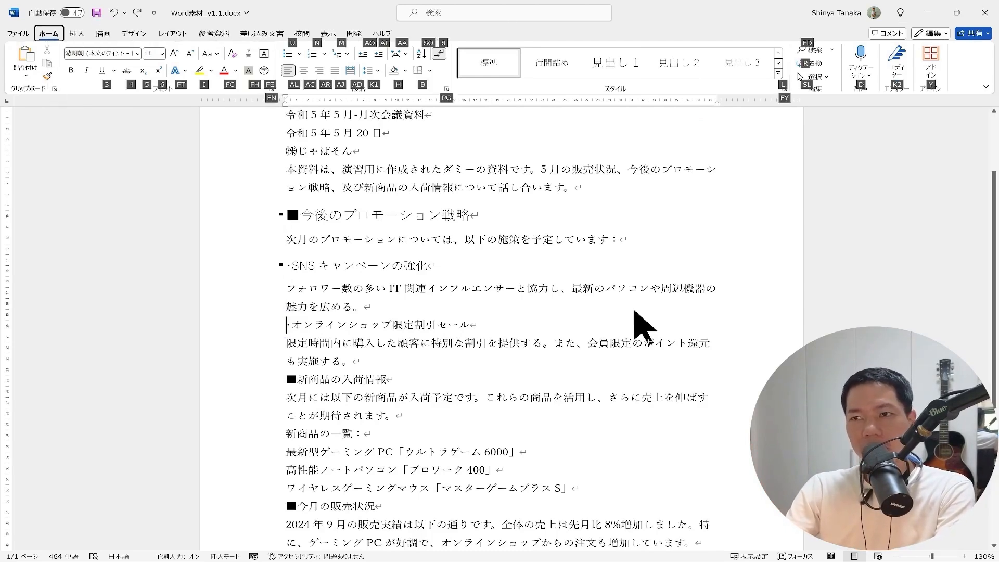
key("Right")
key("Right")
key("Return")
Apply the 見出し 2 style to the 「■新商品の入荷情報」 line.
key("Down")
key("Down")
key("Down")
key("alt")
key("h")
key("l")
key("Right")
key("Right")
key("Right")
key("Return")
Apply the 見出し 2 style to the 「■今月の販売状況」 line.
key("Down")
key("Down")
key("Down")
key("Down")
key("Down")
key("Down")
key("Down")
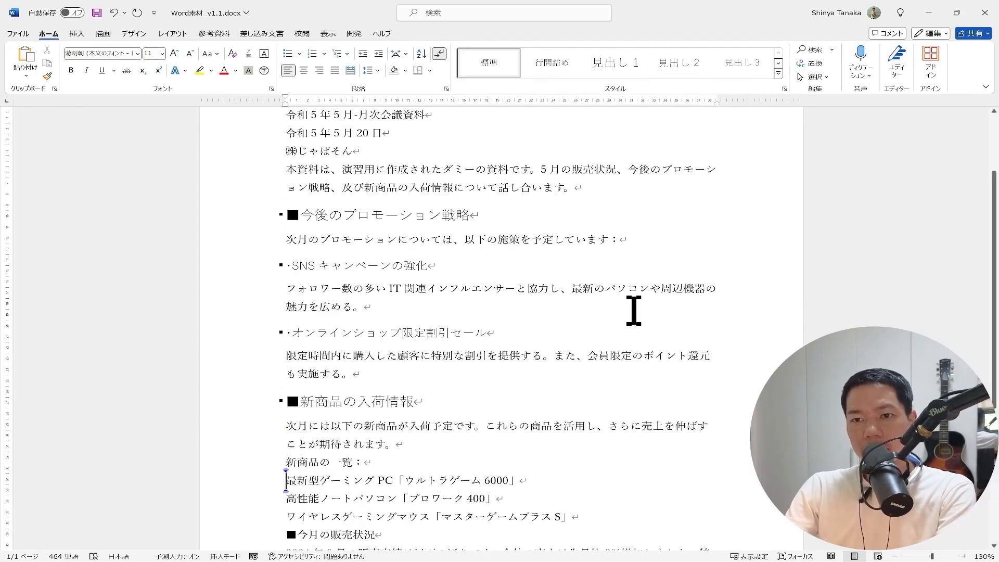
key("Down")
key("Up")
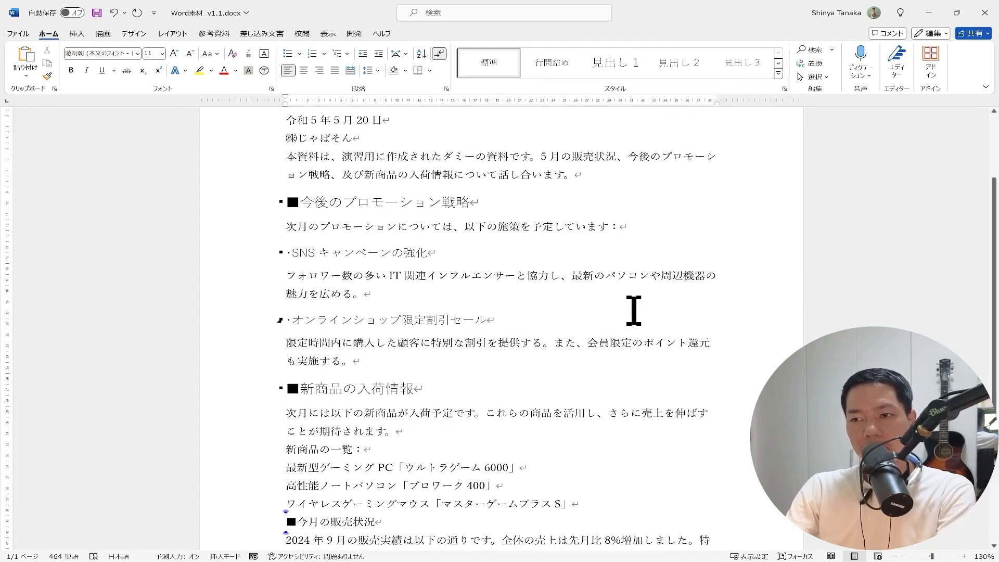
key("alt")
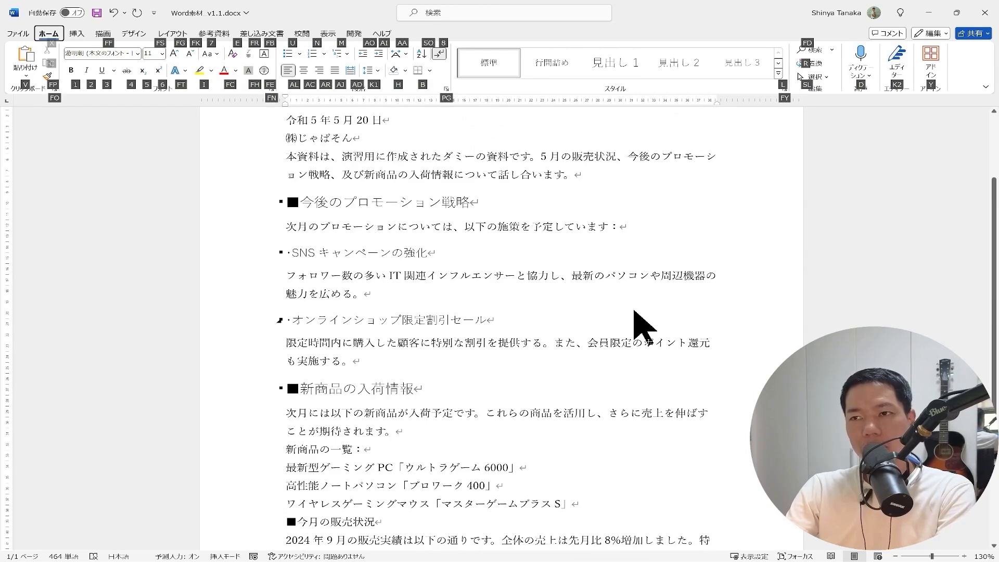
key("l")
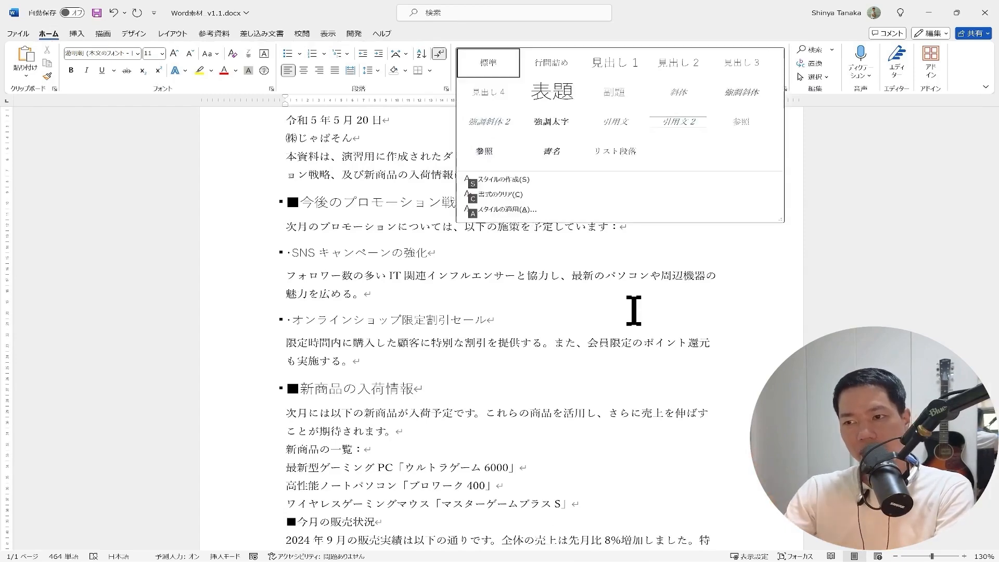
key("Right")
key("Right")
key("Right")
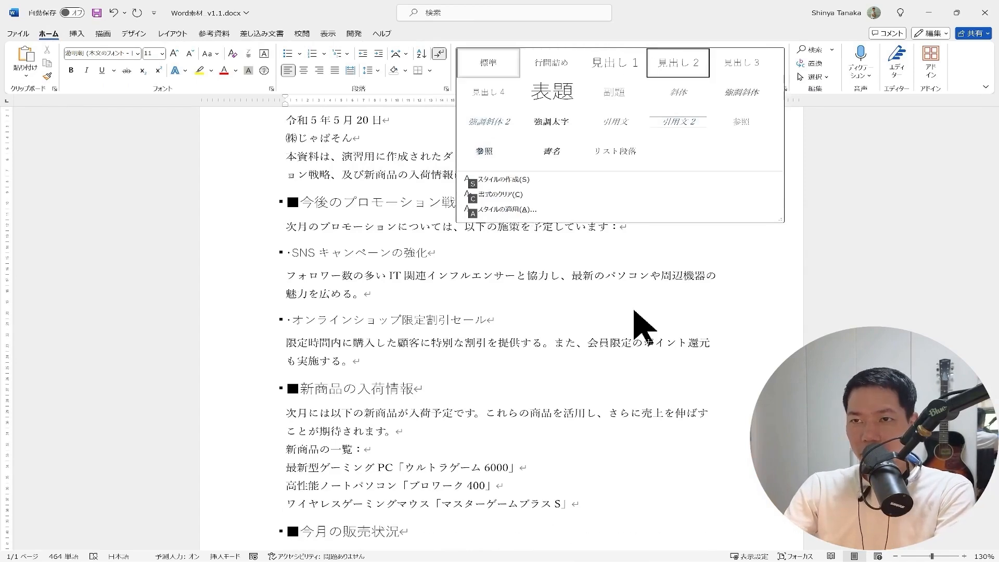
key("Return")
Apply 1. 2. 3. numbering to the three product lines under 「新商品の一覧：」.
key("Down")
key("Up")
key("Up")
key("Up")
key("Up")
key("Up")
key("Up")
key("Up")
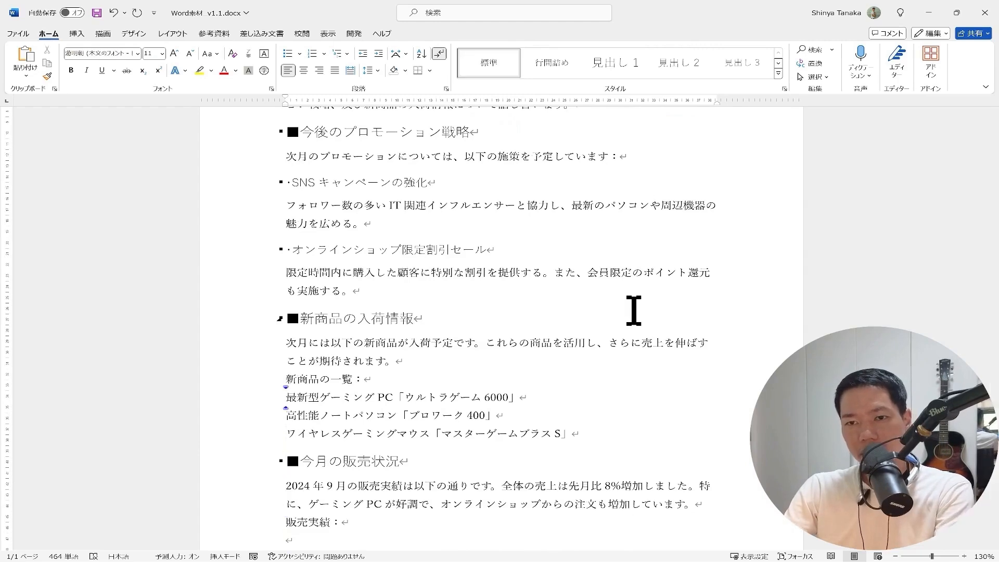
key("shift+Down")
key("shift+Down")
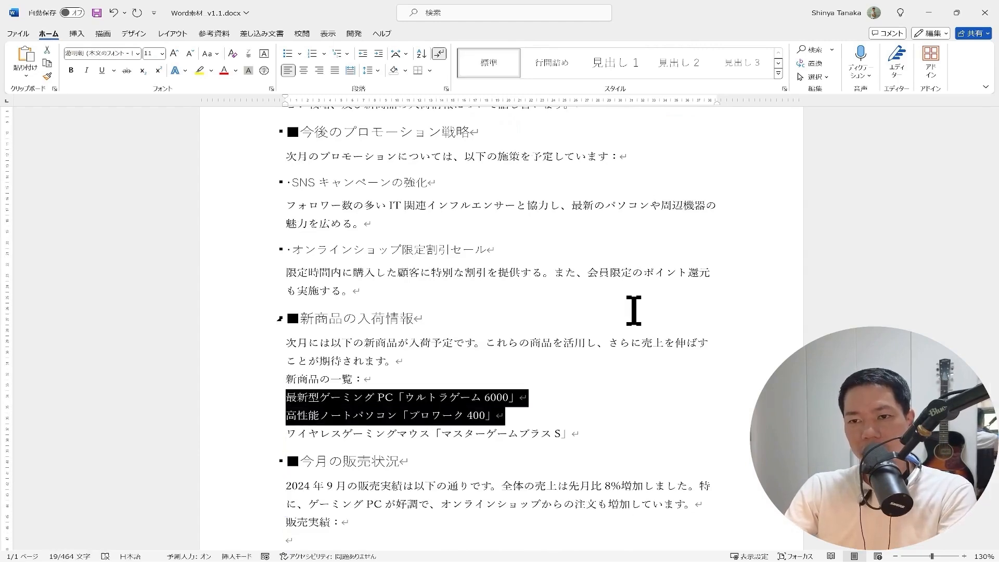
key("alt")
key("h")
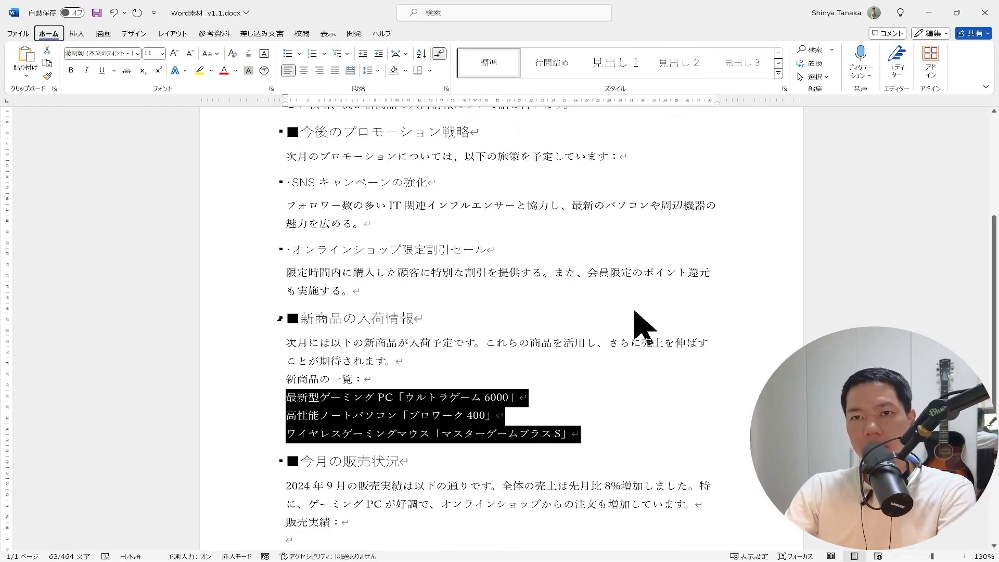
key("n")
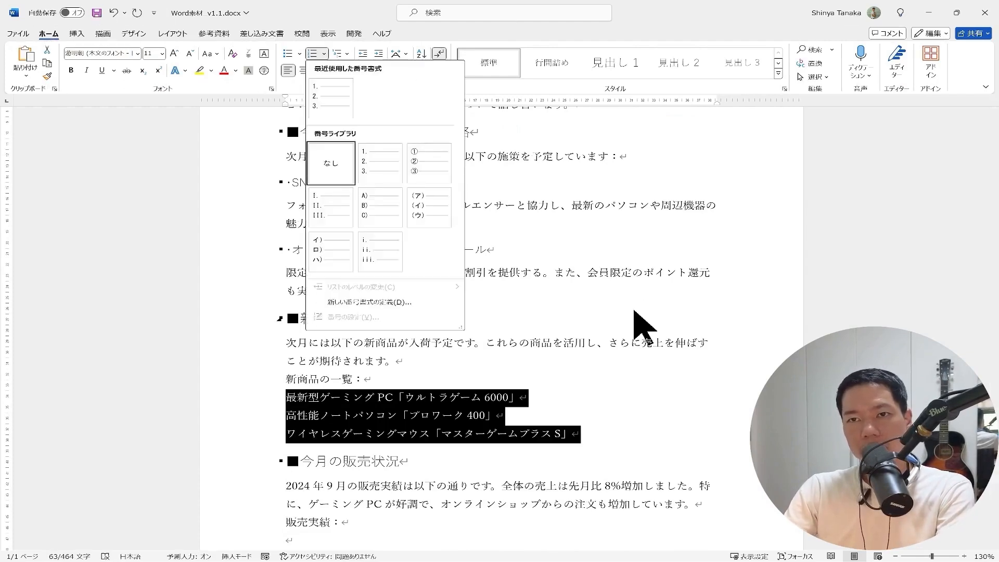
key("Right")
key("Return")
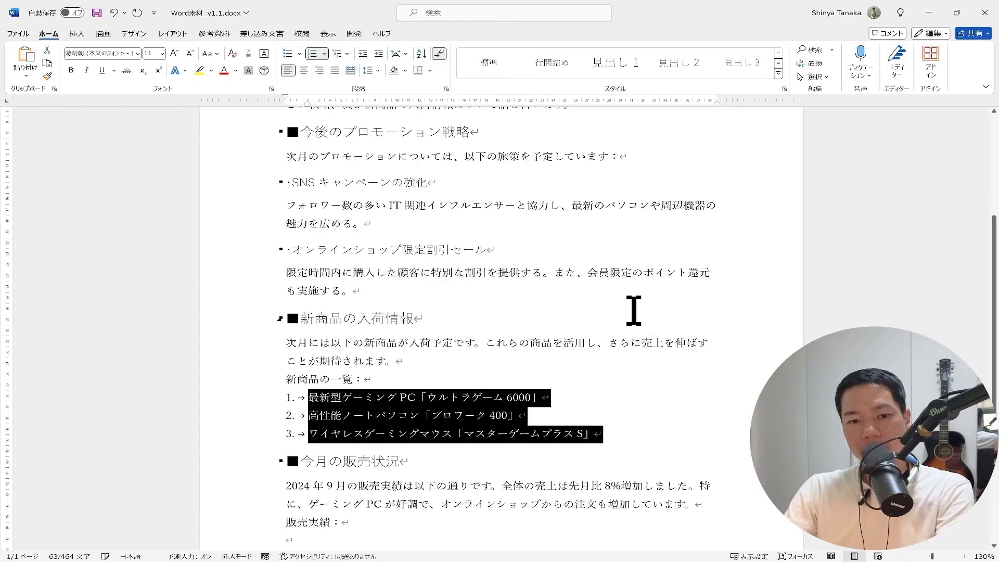
Place the cursor on the empty line below 「販売実績：」, and switch to cell A1 of Word素材用表.xlsx in Excel.
left_click(583, 327)
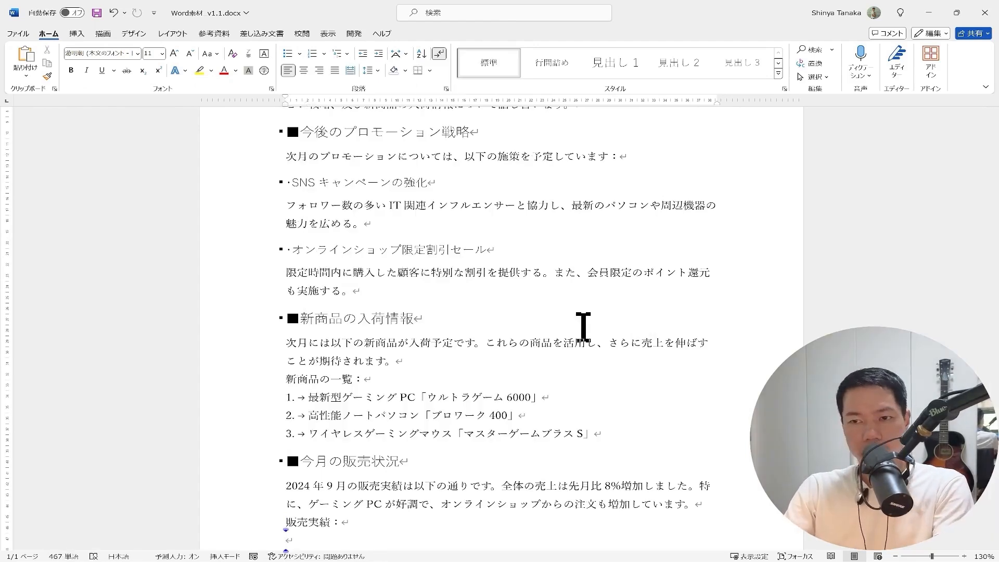
key("alt+Tab")
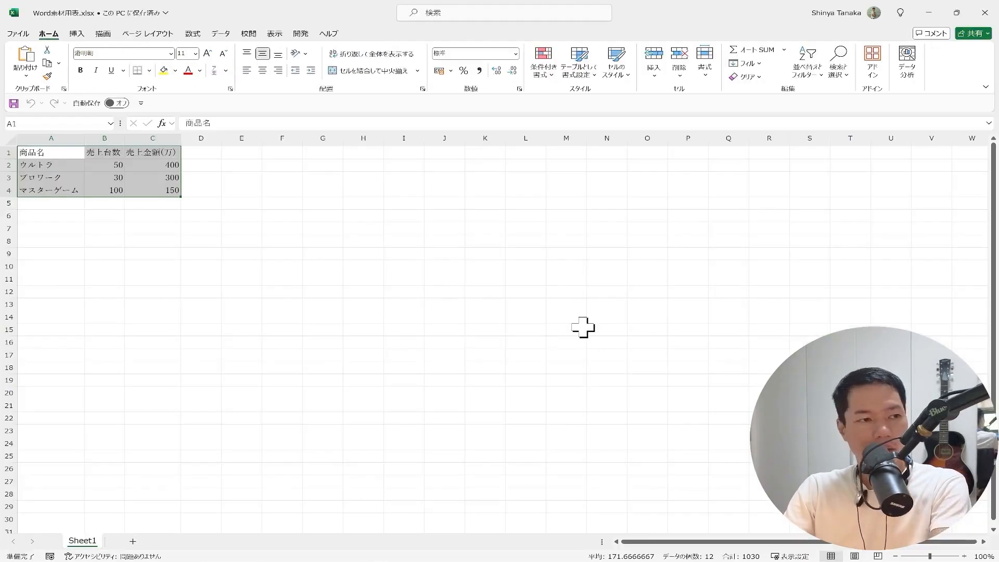
key("ctrl+Home")
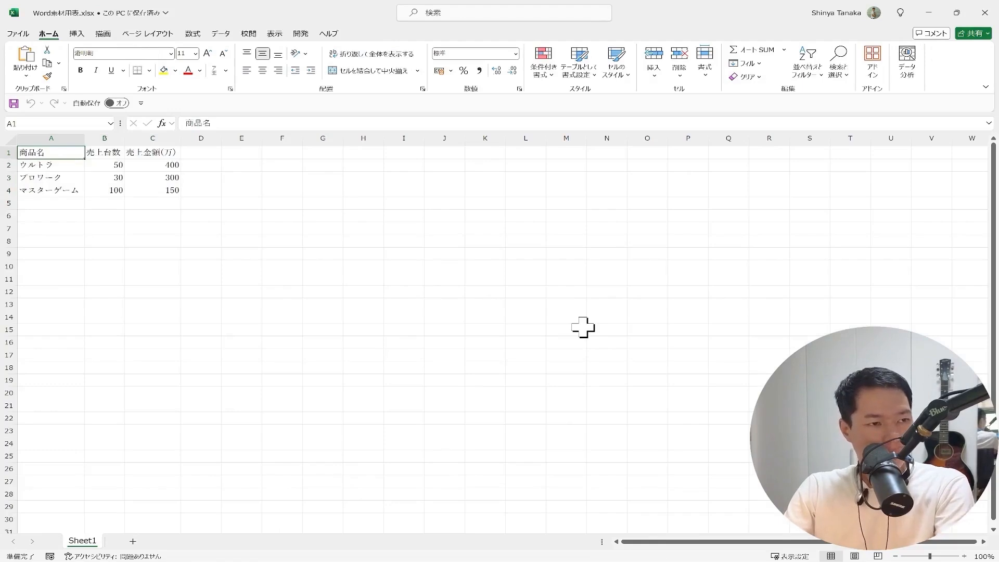
key("shift+Down")
key("shift+Down")
key("shift+Down")
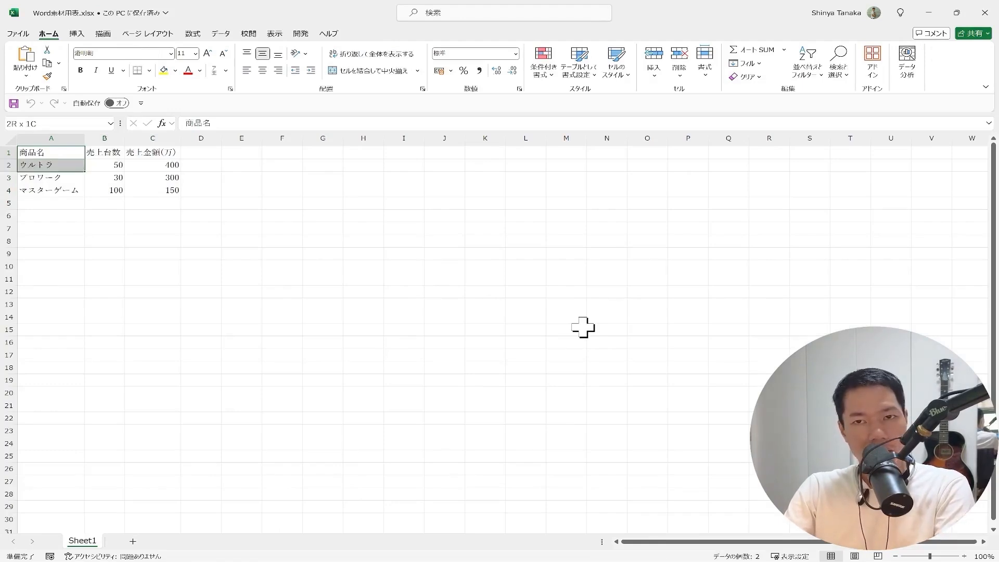
key("shift+Right")
key("shift+Right")
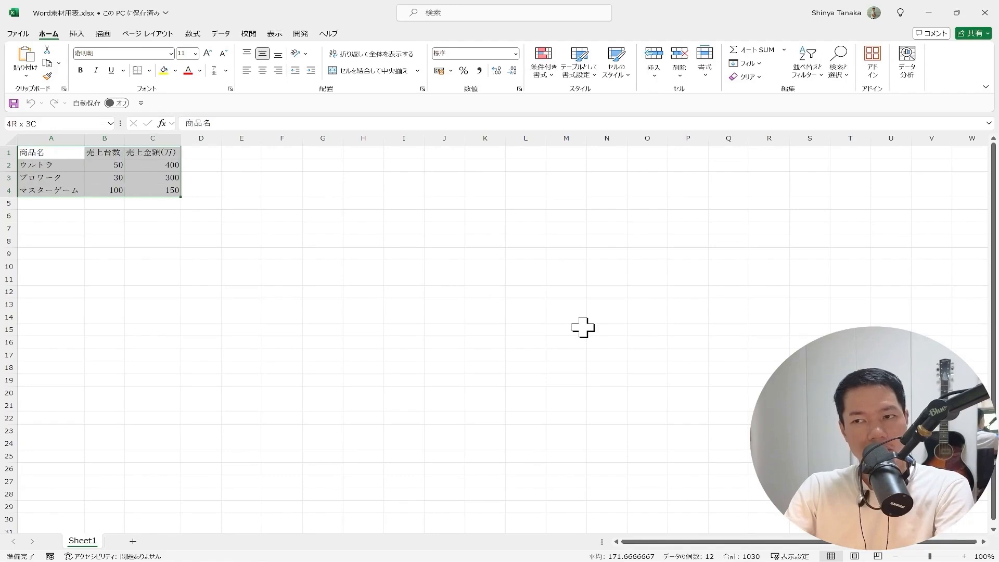
key("ctrl+Home")
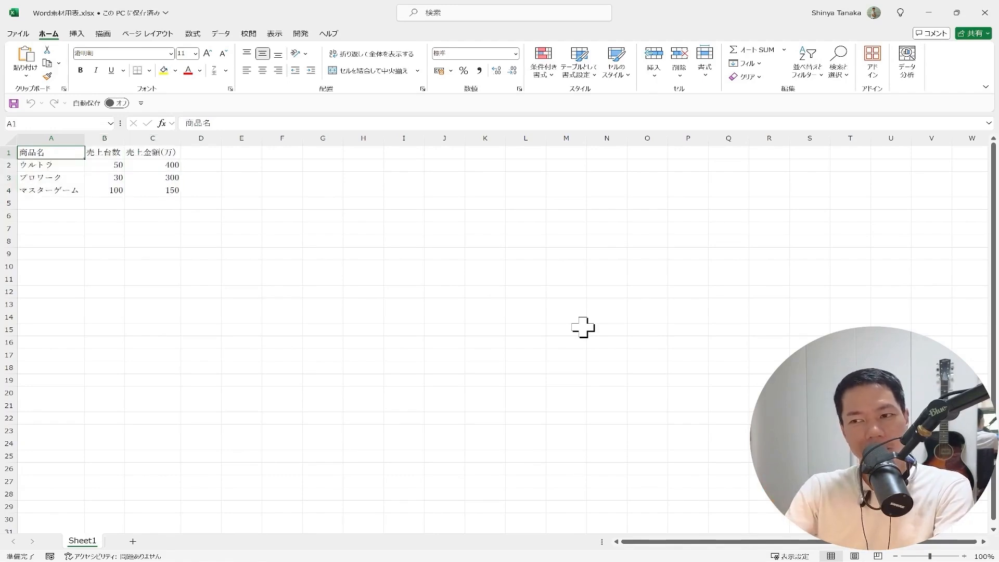
Copy the whole sales table A1:C4 on Sheet1.
key("ctrl+a")
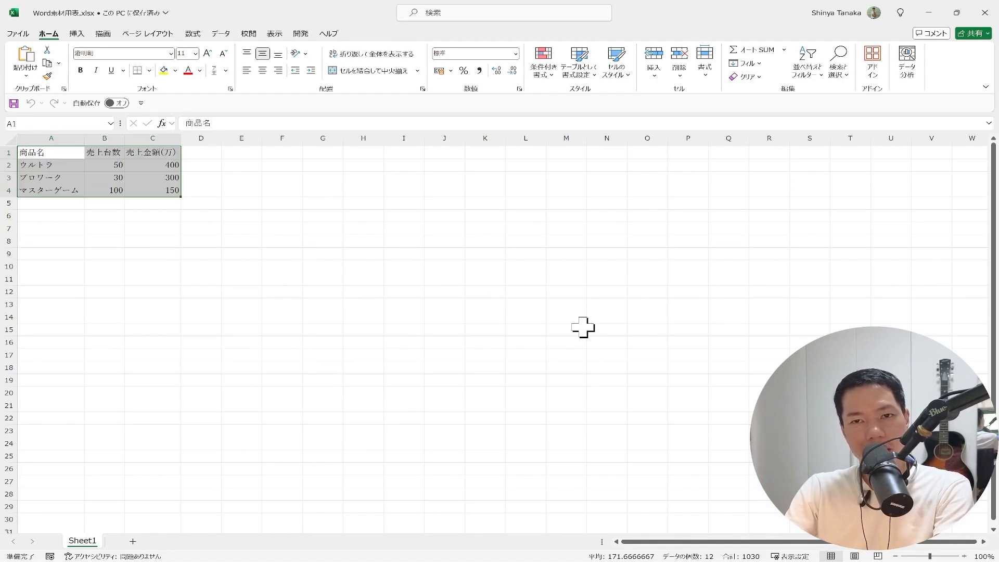
key("ctrl+Home")
key("ctrl+a")
key("ctrl+c")
Switch back to the Word document and paste the copied sales data as text only below 「販売実績：」.
key("alt+Tab")
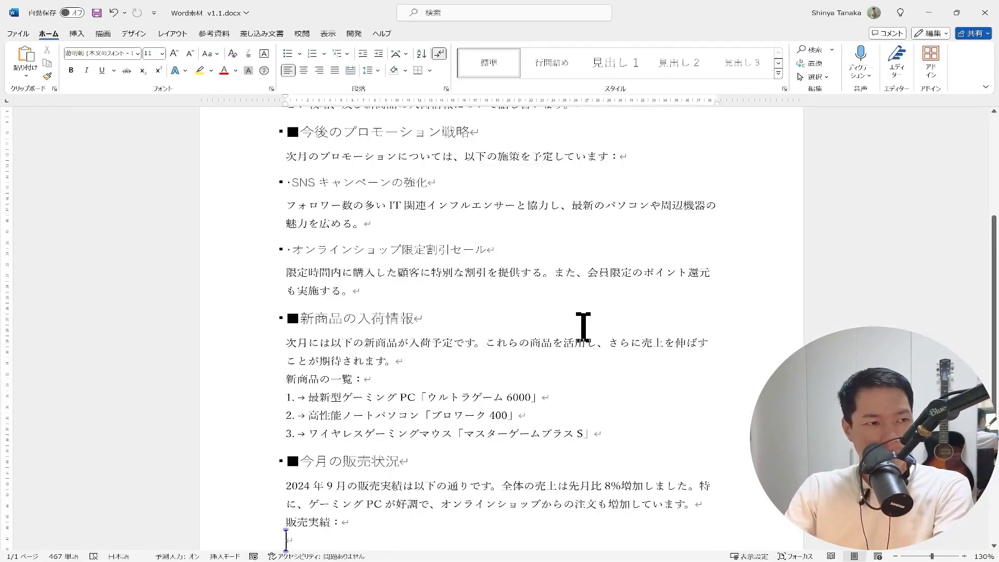
key("alt")
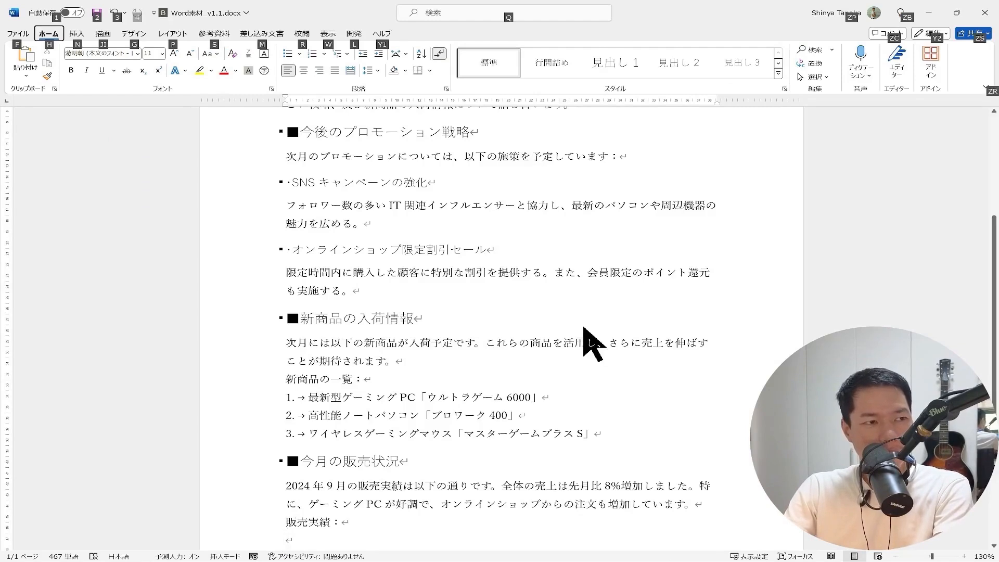
key("h")
key("v")
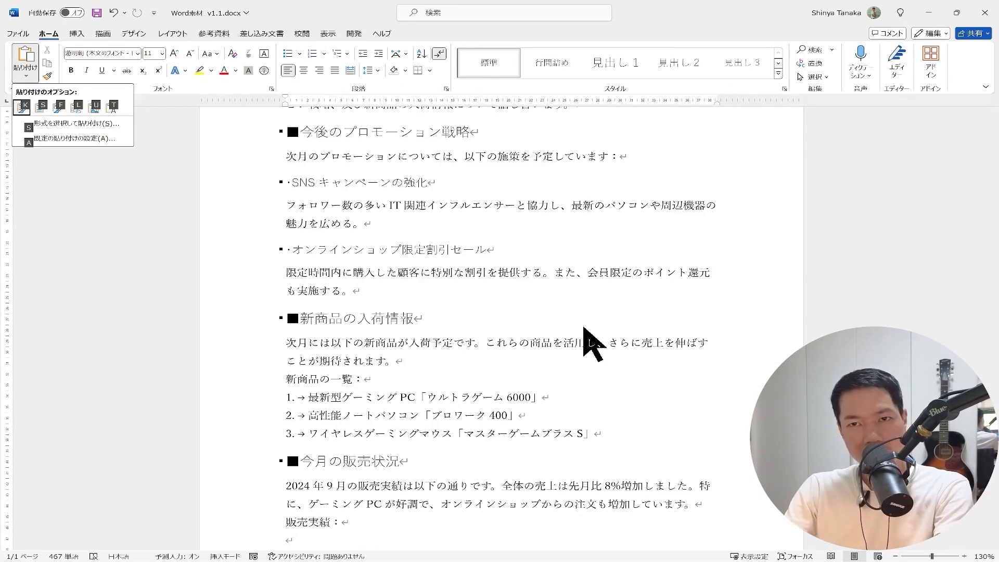
key("t")
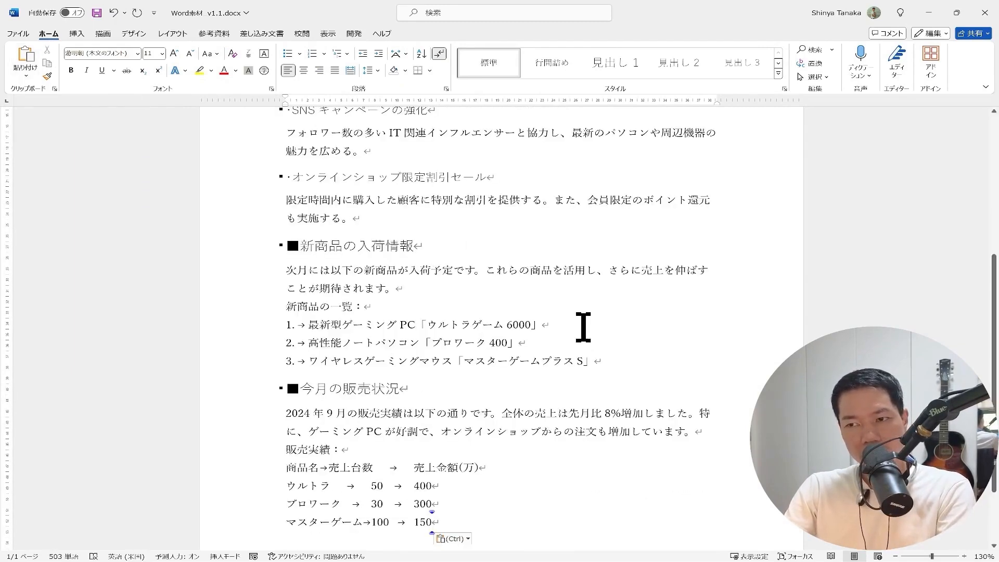
key("shift+Up")
key("shift+Up")
key("shift+Up")
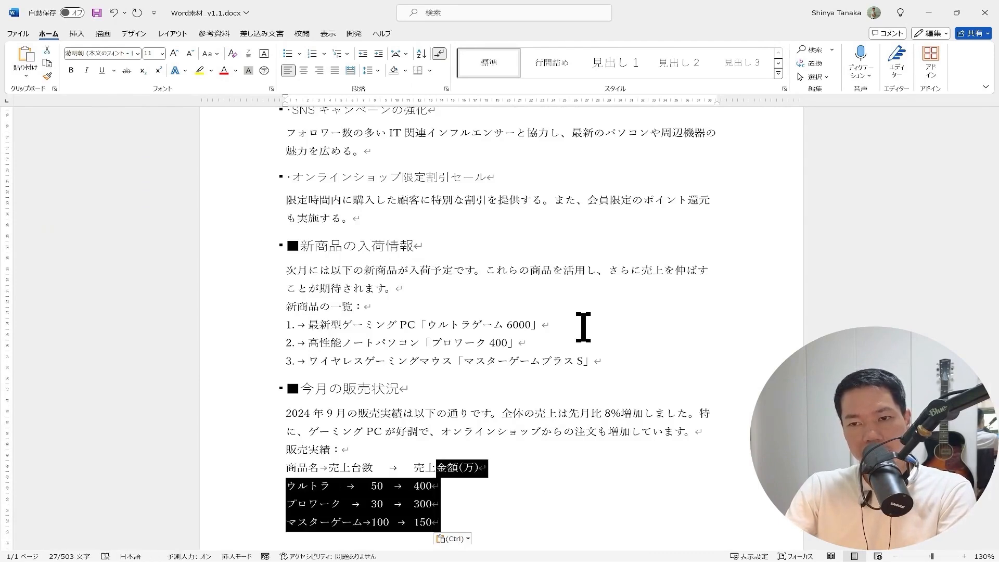
key("shift+Up")
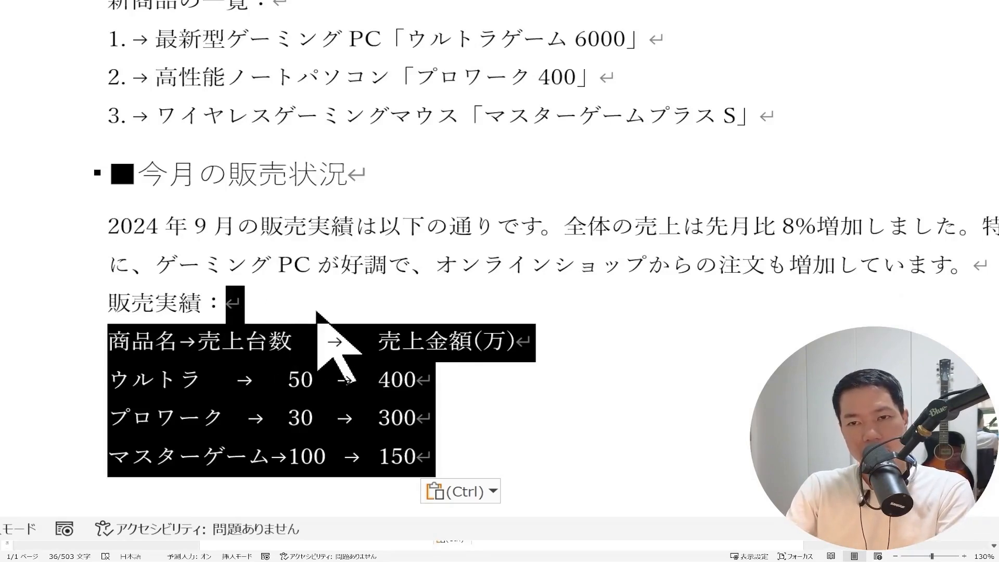
key("shift+Right")
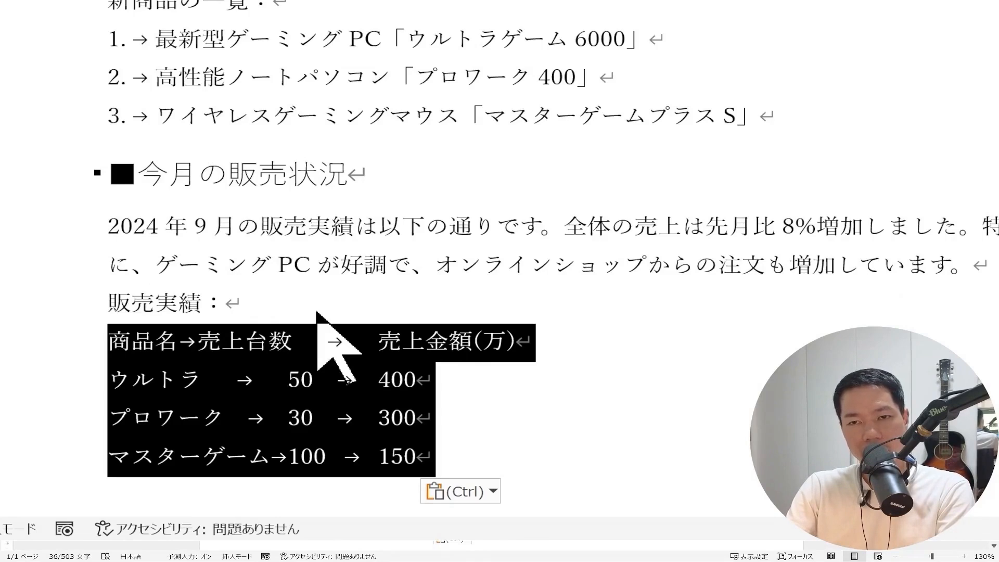
key("shift+Left")
key("shift+Right")
key("Right")
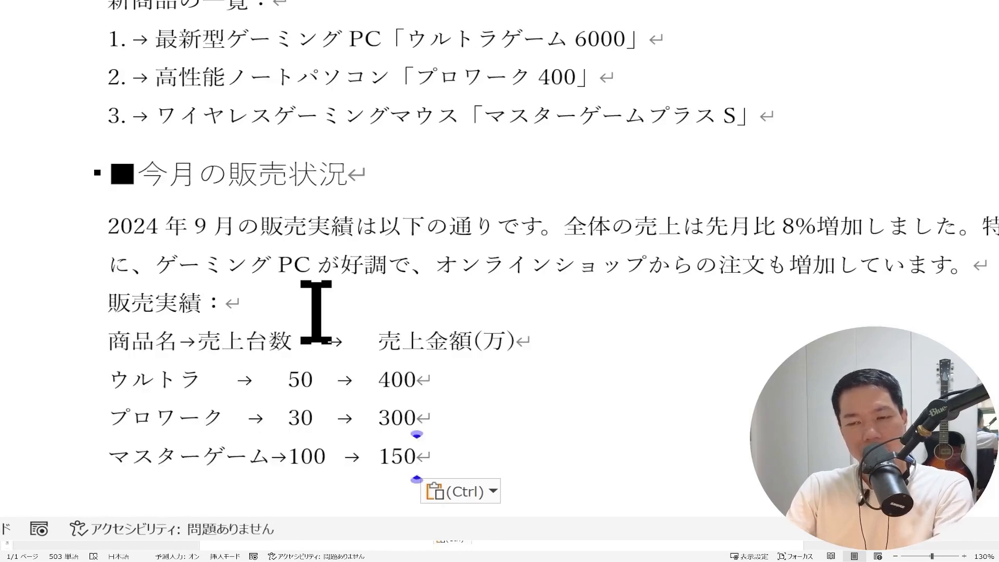
Convert the four pasted lines from 「商品名」 to 「マスターゲーム」 into a table, accepting the default conversion settings.
key("shift+Up")
key("shift+Up")
key("shift+Up")
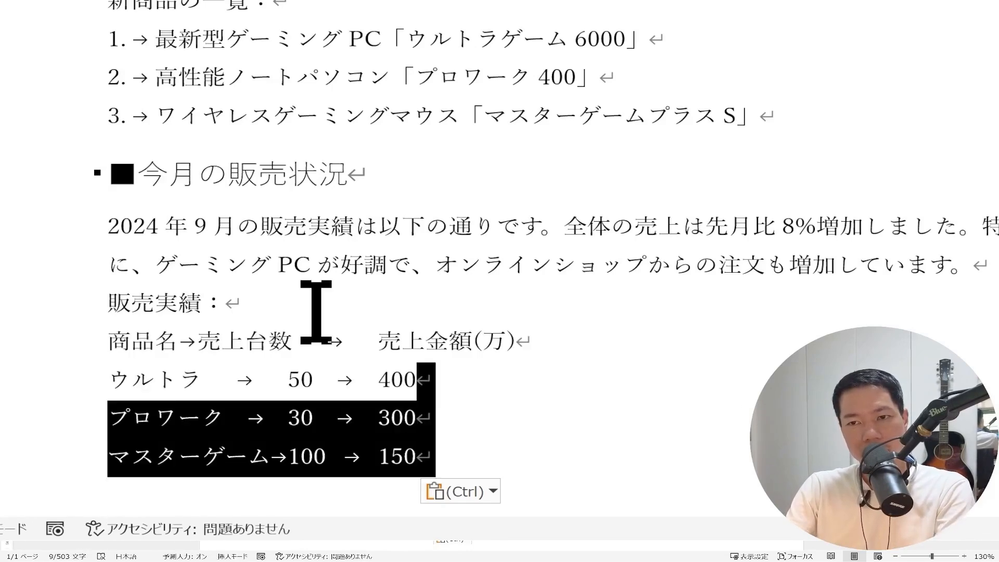
key("shift+Up")
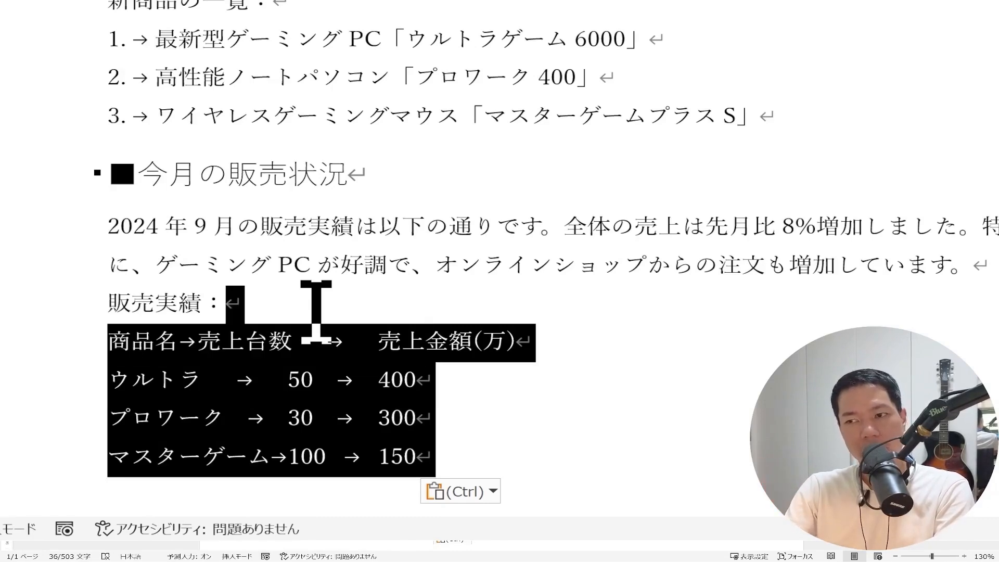
key("shift+Right")
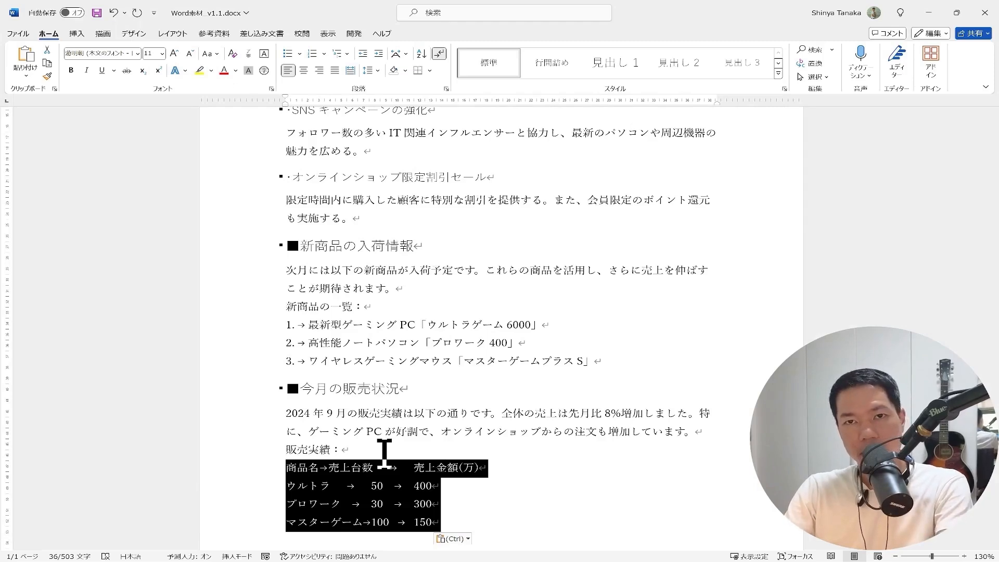
key("alt")
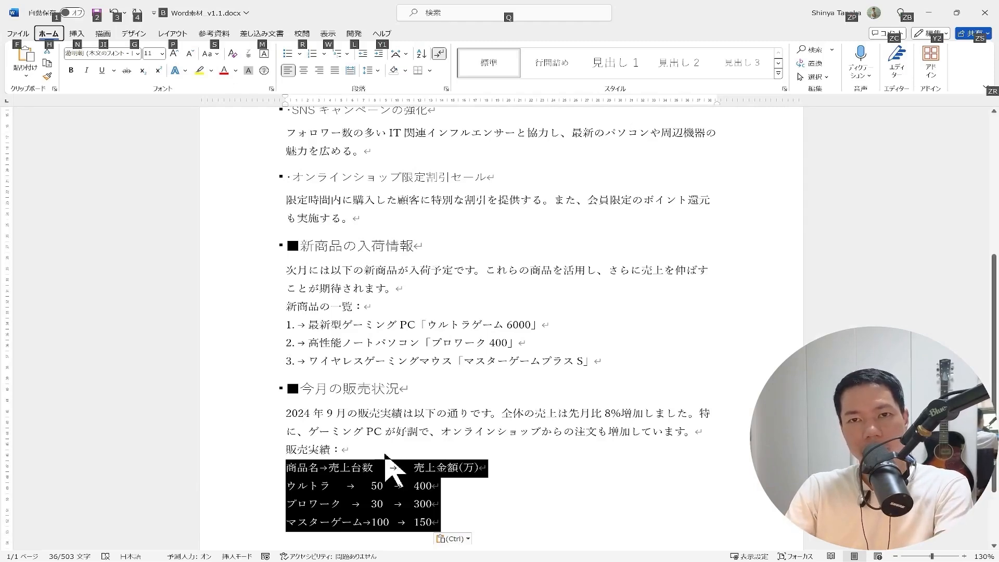
key("n")
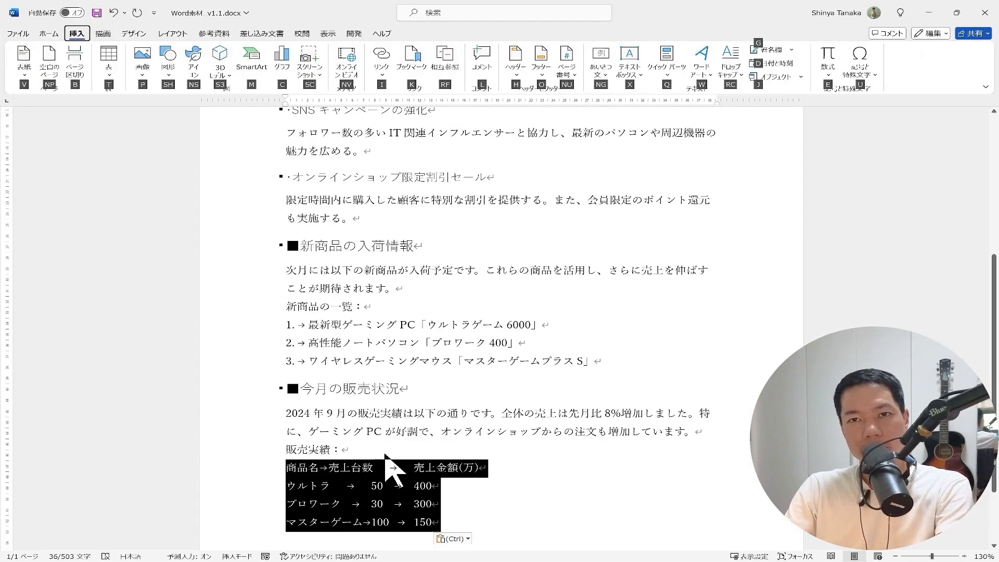
key("t")
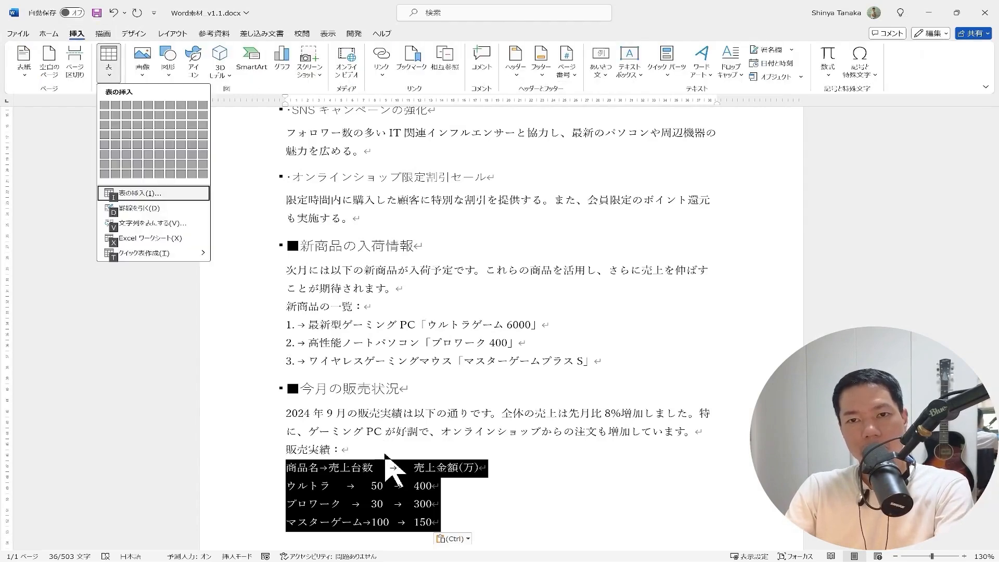
key("v")
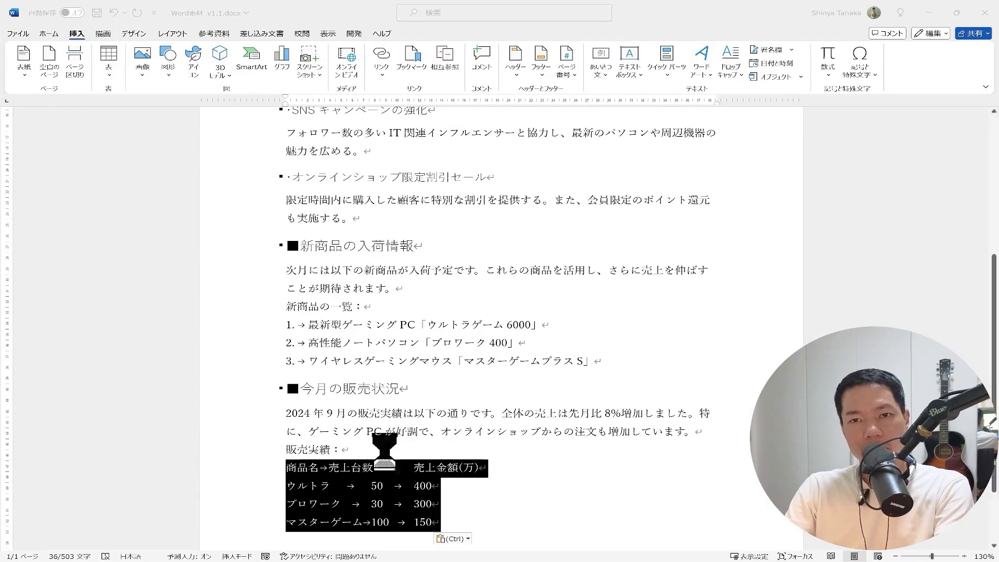
key("Return")
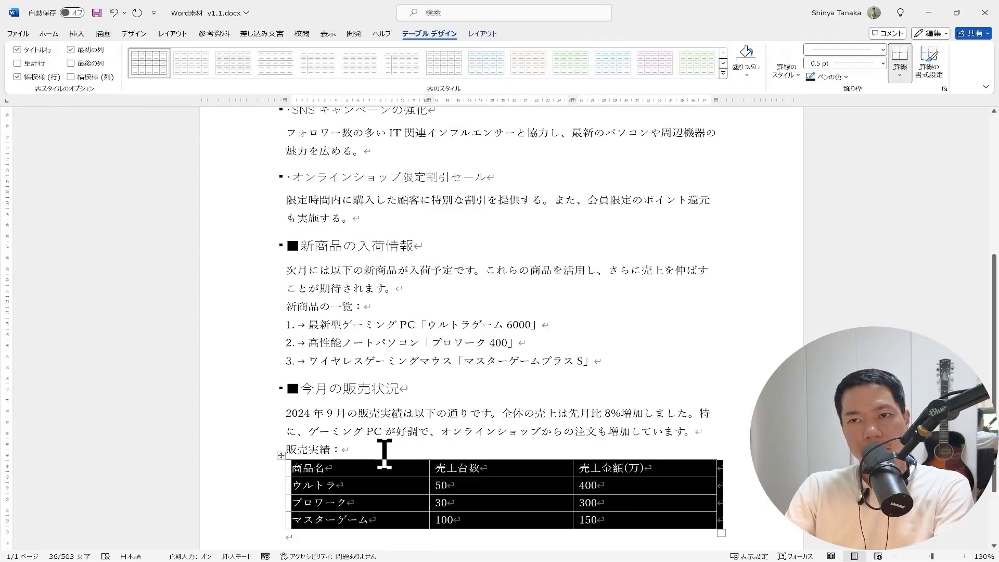
Apply the blue grid table style with a dark blue header row and light blue banded rows to the sales table.
key("alt")
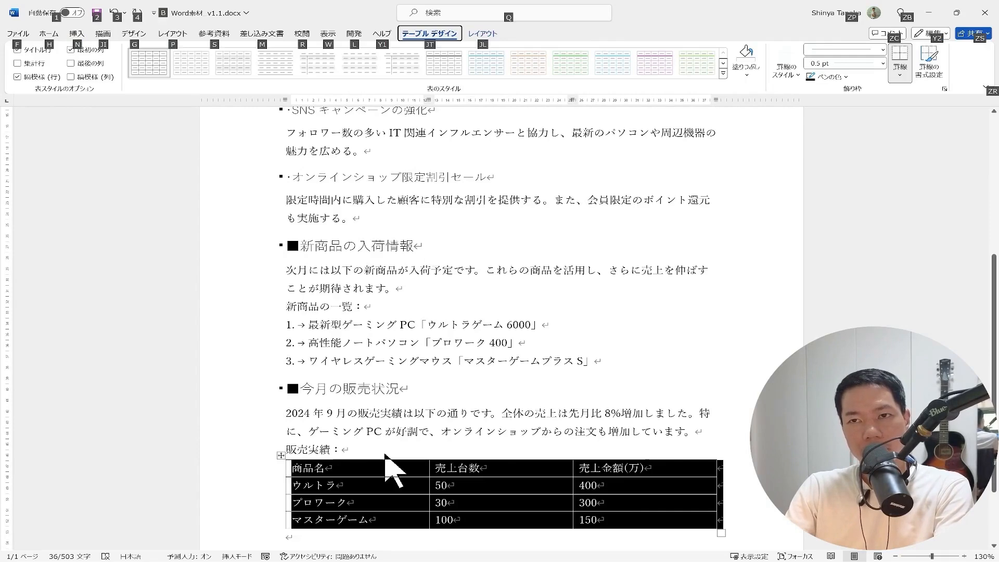
key("j")
key("t")
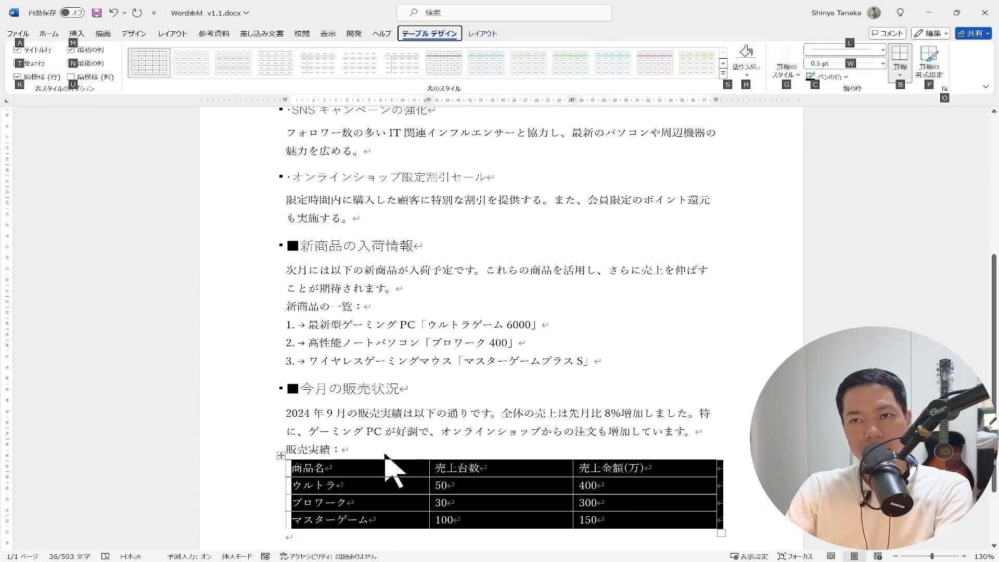
key("s")
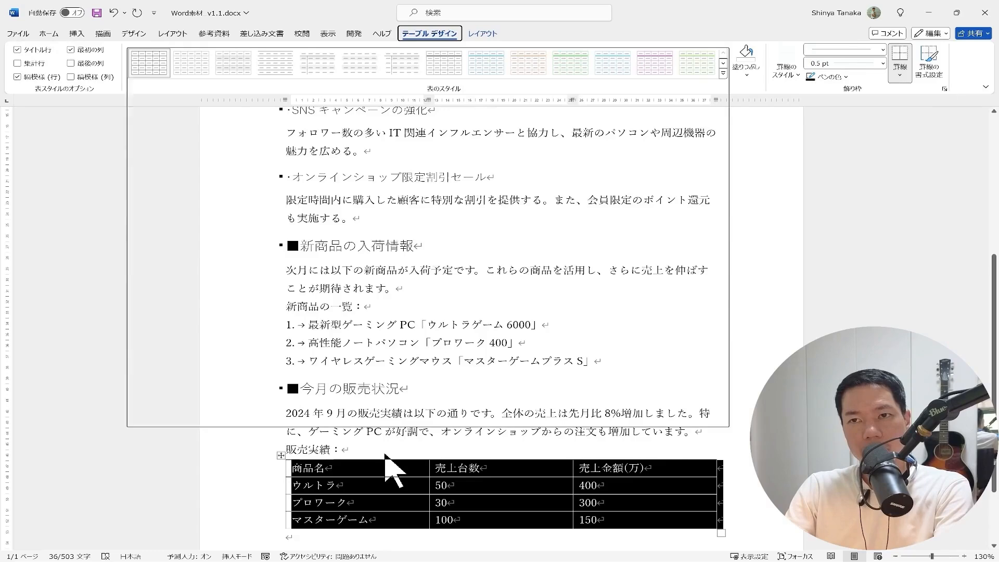
key("Down")
key("Down")
key("Right")
key("Right")
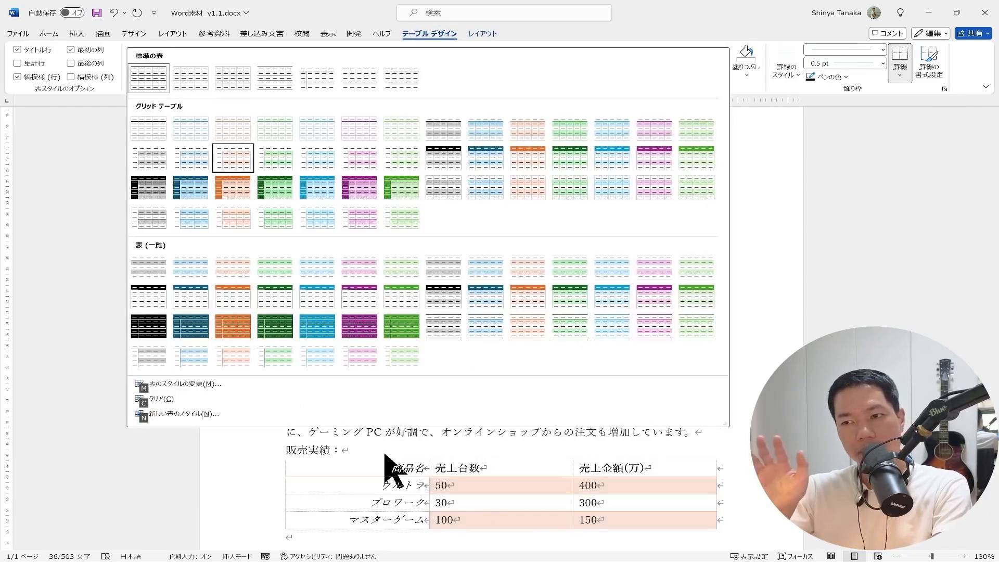
key("Right")
key("Right")
key("Right")
key("Right")
key("Right")
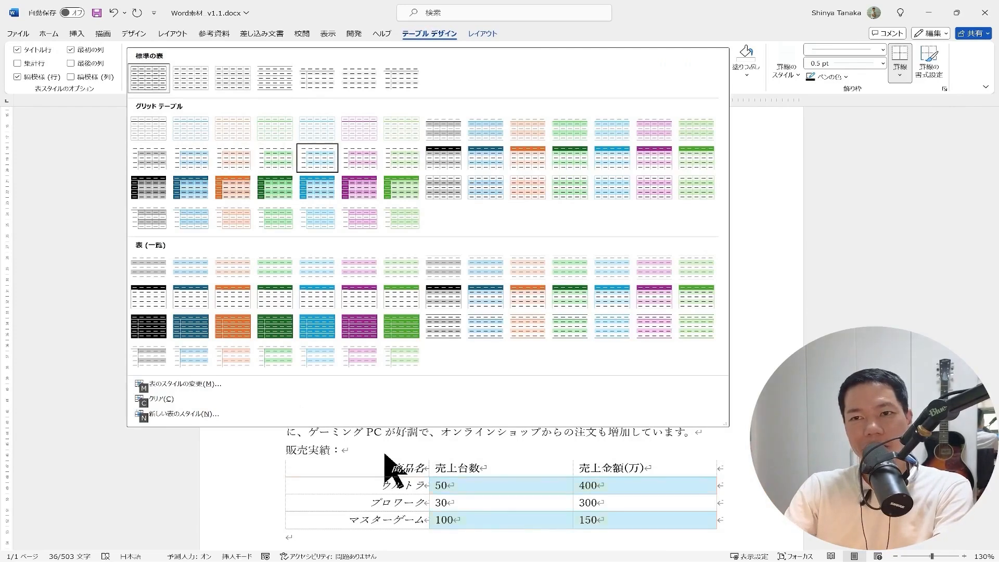
key("Right")
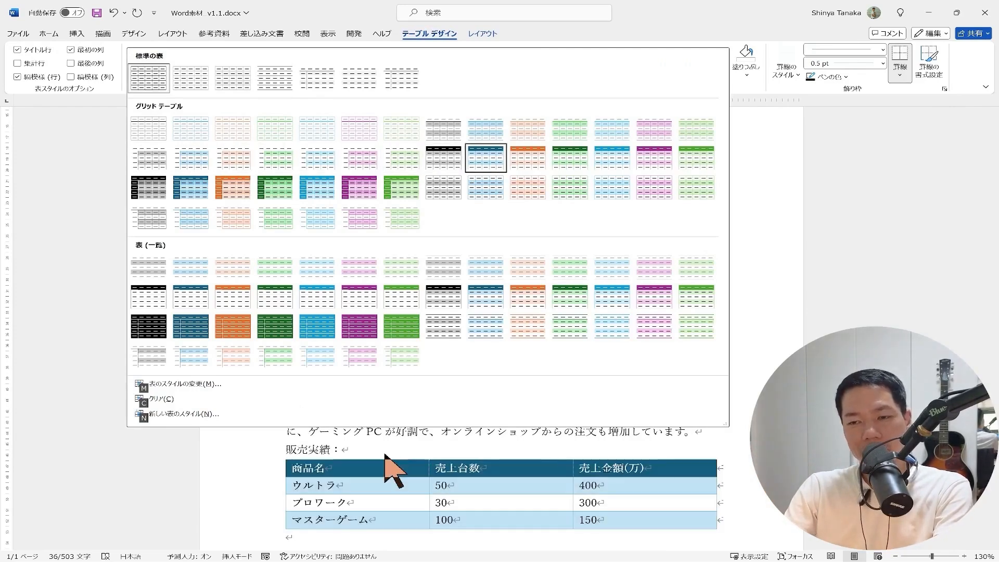
key("Return")
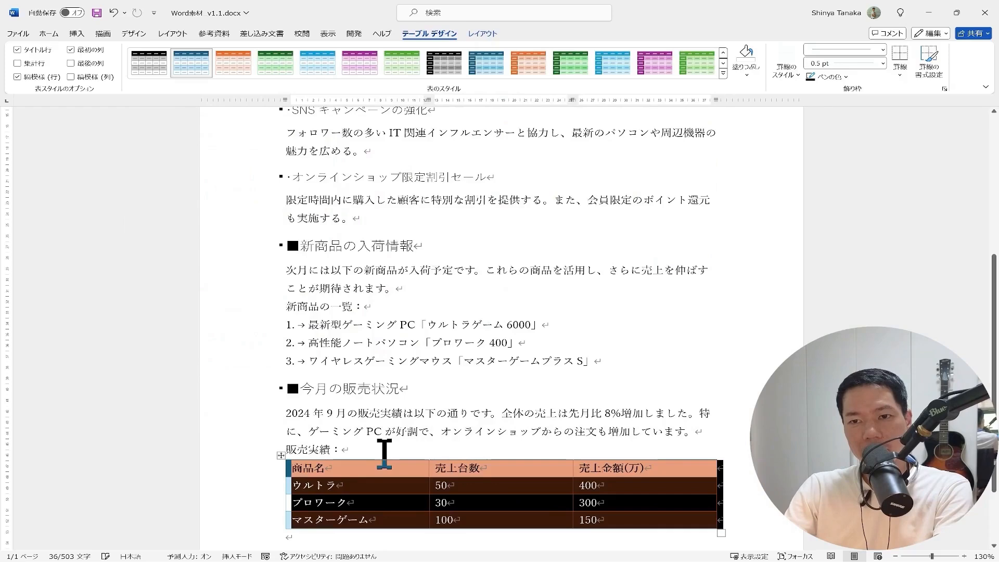
Center the title line 「令和5年5月-月次会議資料」 at the beginning of the document.
left_click(384, 452)
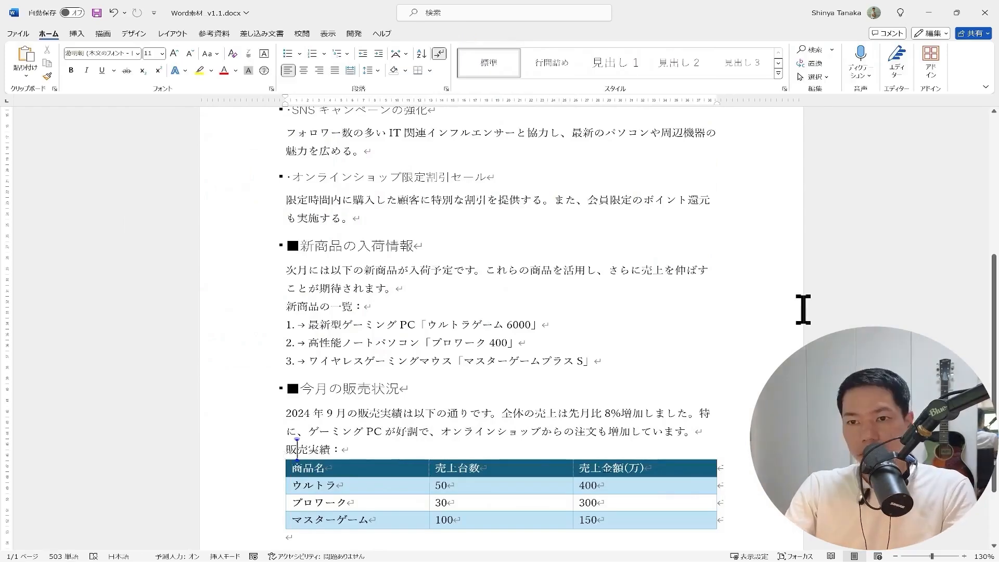
key("Up")
key("Up")
key("Up")
key("Up")
key("Up")
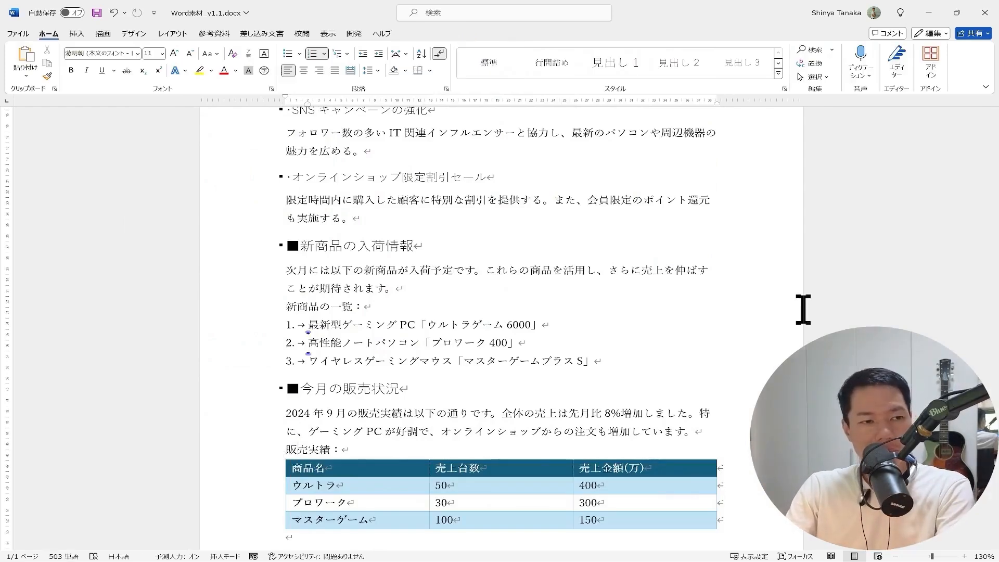
key("Left")
key("Left")
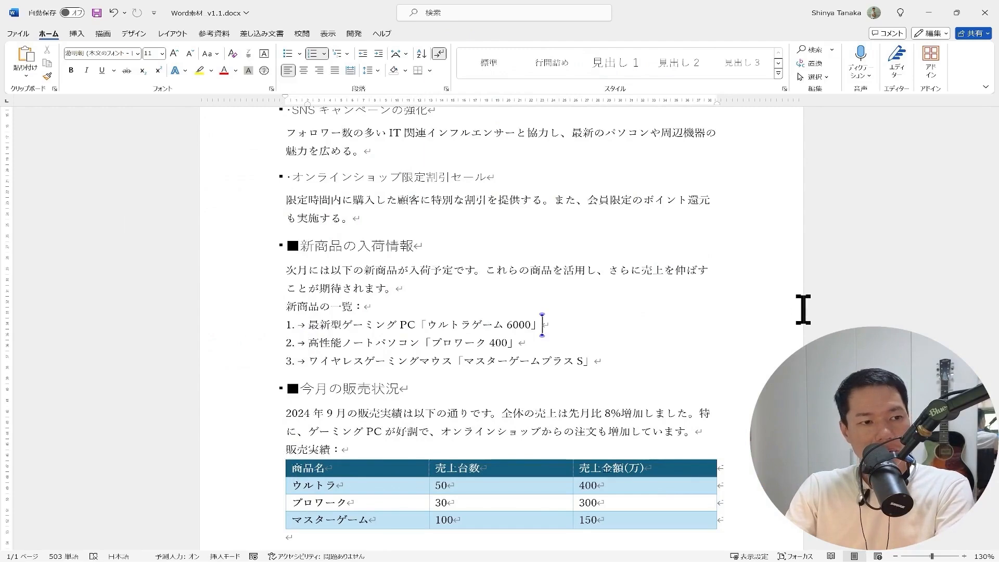
key("ctrl+Home")
key("Up")
key("alt")
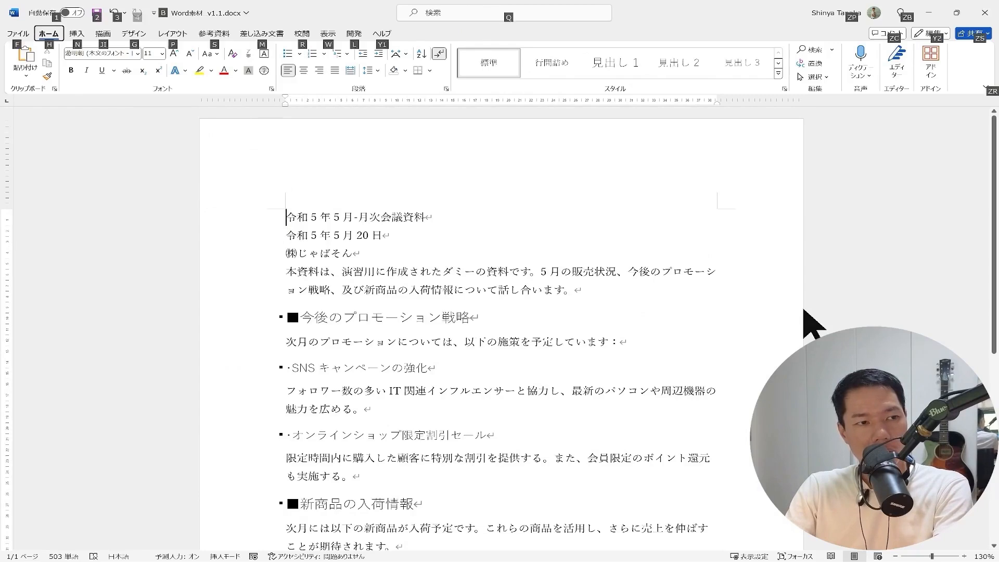
key("a")
key("c")
Right-align the date line 「令和5年5月20日」 and the company line 「㈱じゃばそん」 below the title.
key("Down")
key("Home")
key("shift+Down")
key("shift+Down")
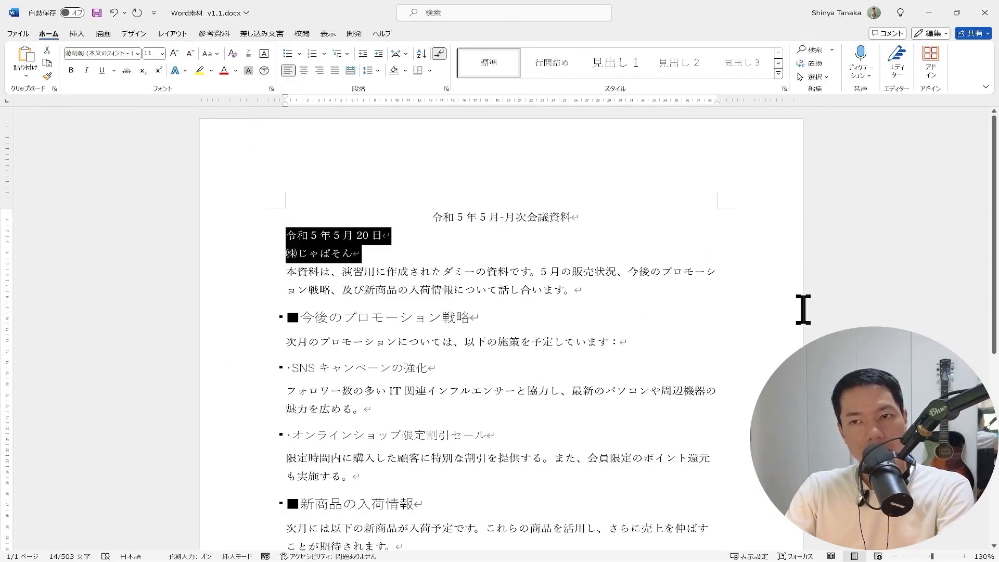
key("alt")
key("h")
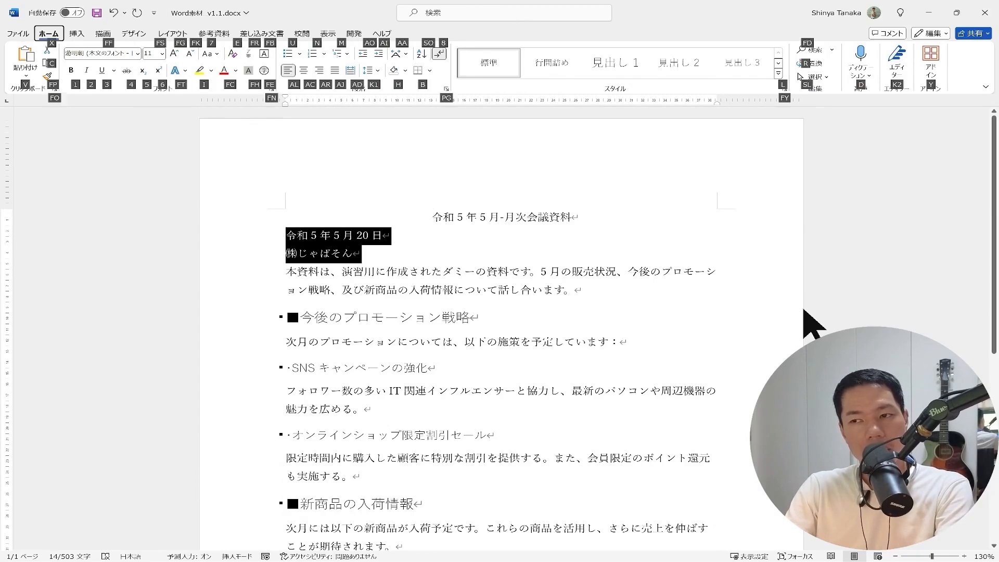
key("a")
key("r")
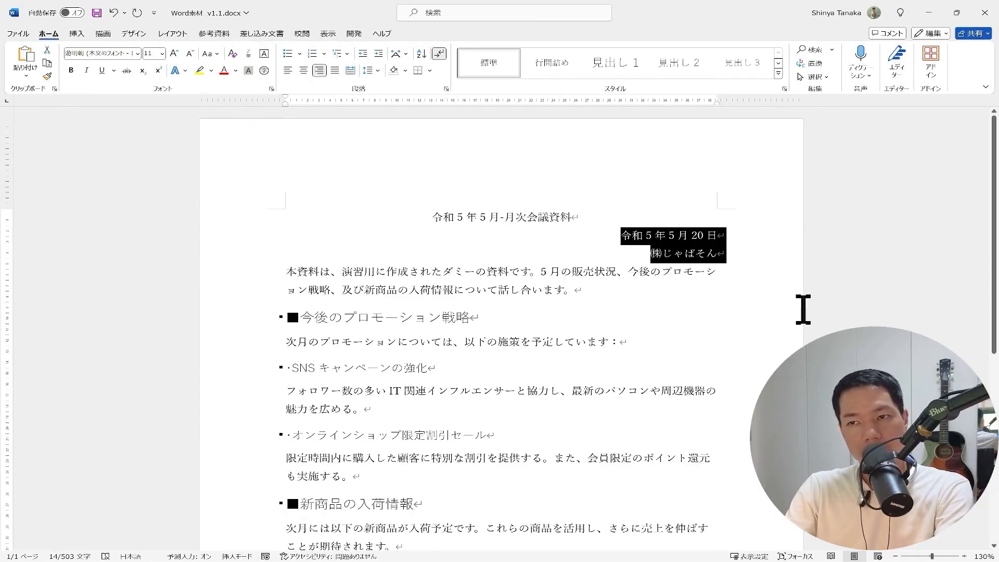
key("Right")
key("Up")
key("Up")
key("Up")
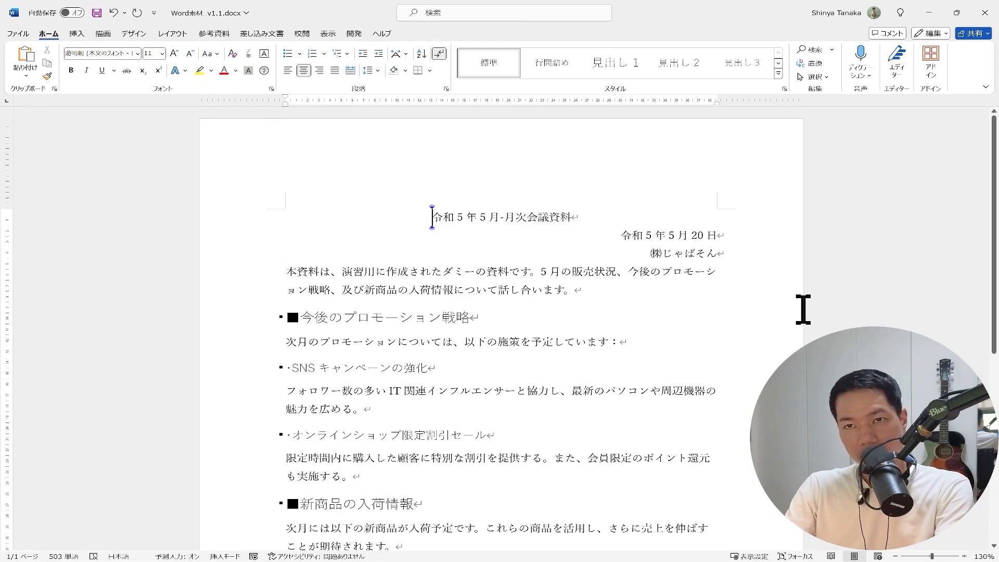
key("Down")
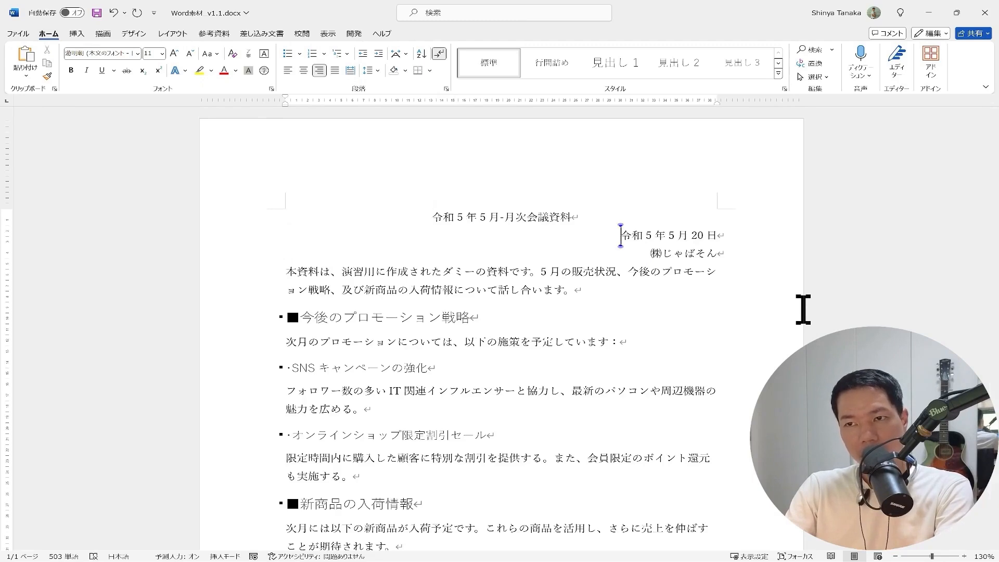
key("alt")
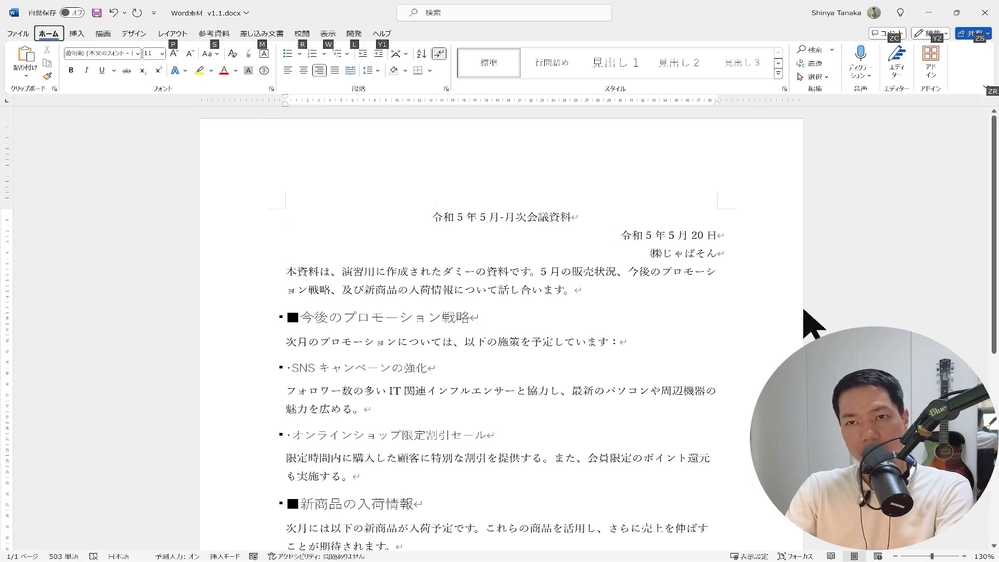
key("h")
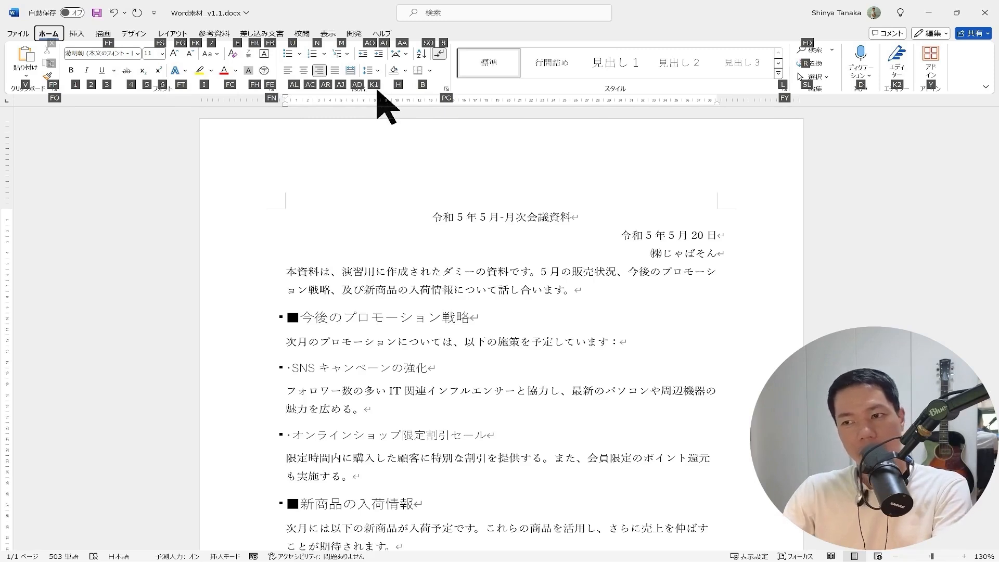
key("Escape")
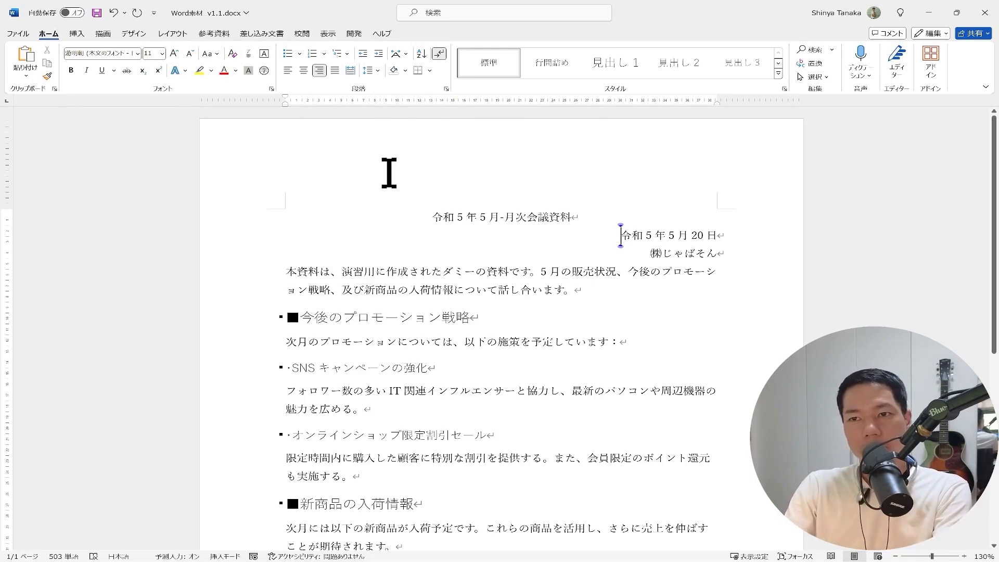
Center the date line 「令和5年5月20日」 and right-align it again, two times over.
key("Up")
key("Down")
key("Down")
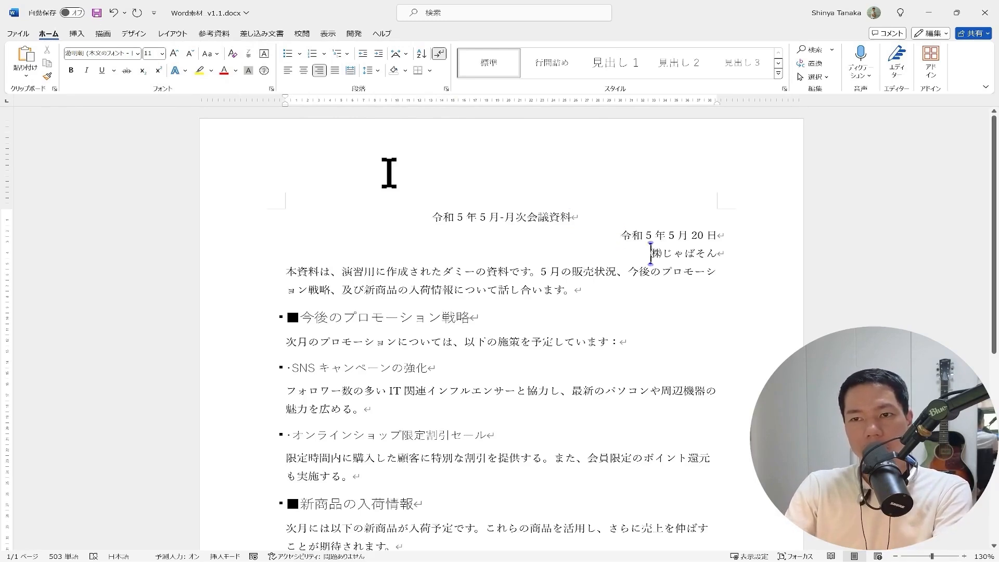
key("Up")
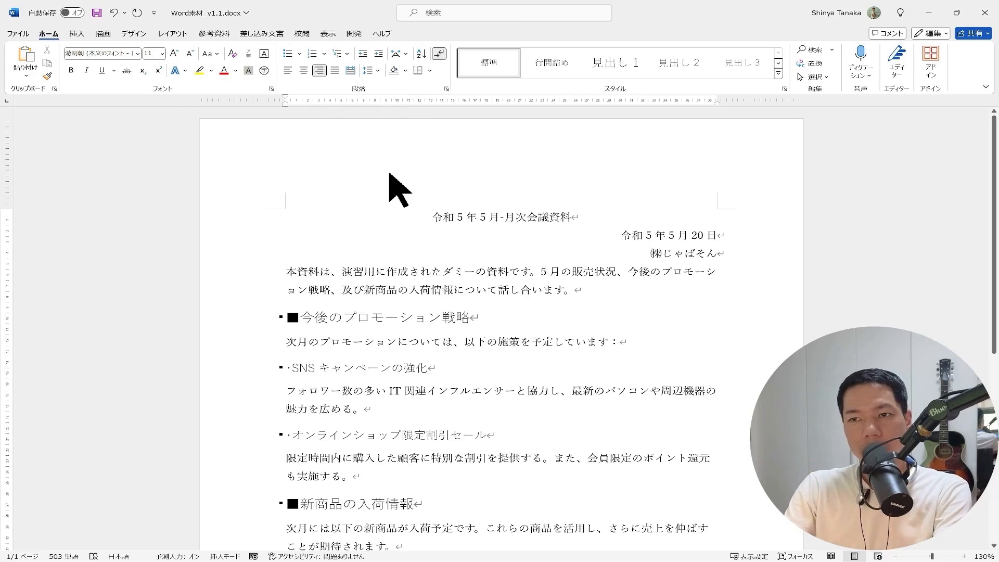
key("ctrl+e")
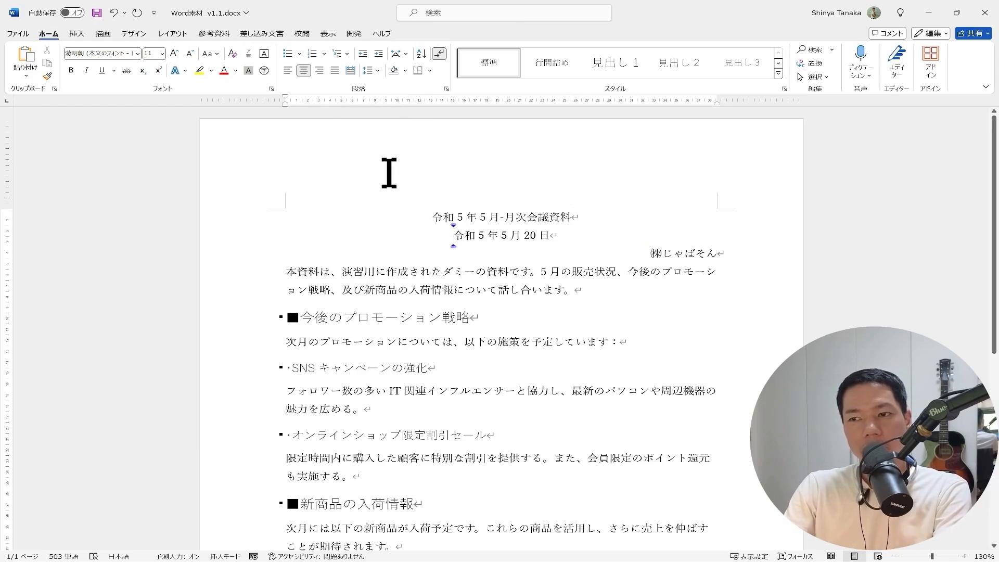
key("ctrl+r")
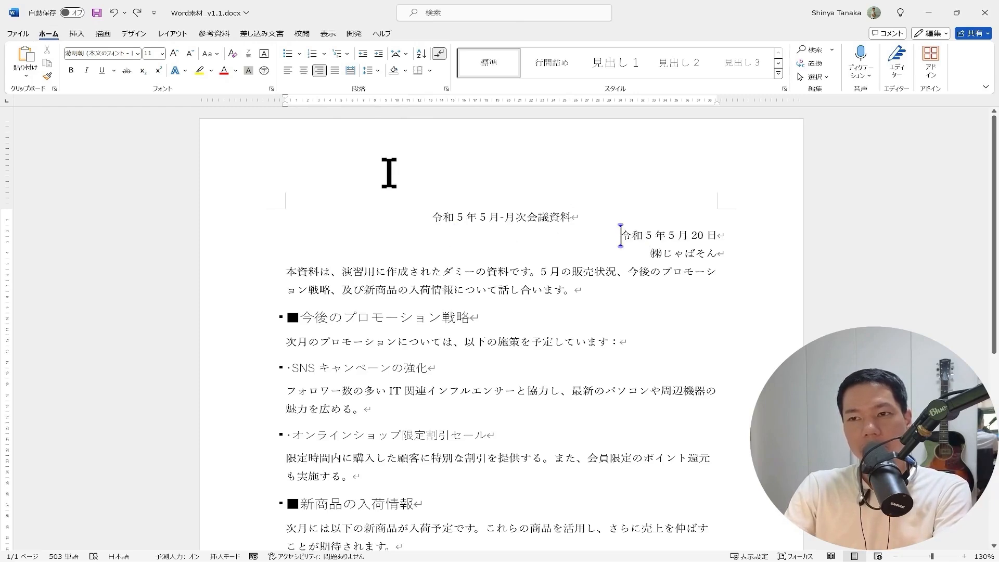
key("ctrl+e")
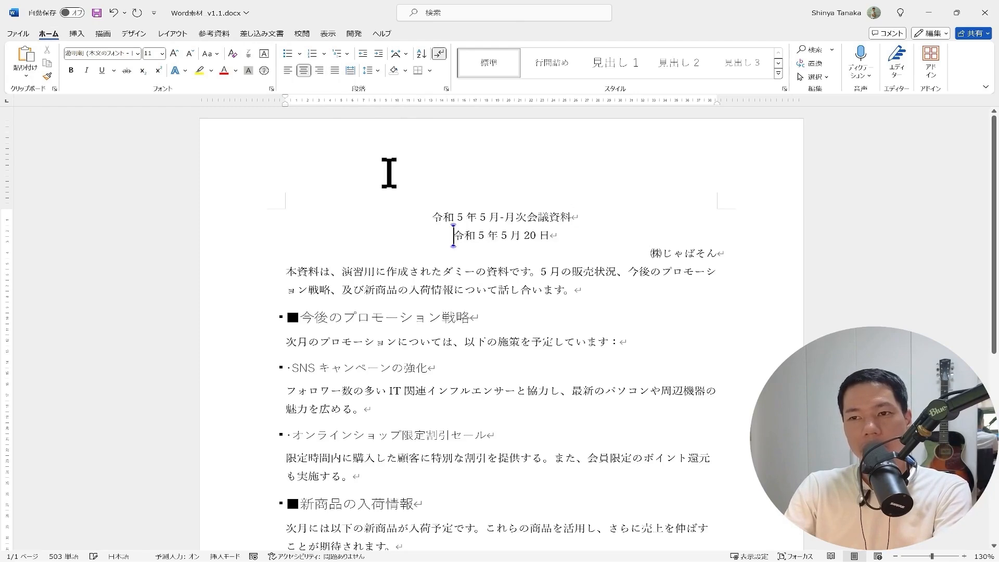
key("ctrl+r")
Set the paragraph spacing before the date line 「令和5年5月20日」 to 0.5 lines.
key("Down")
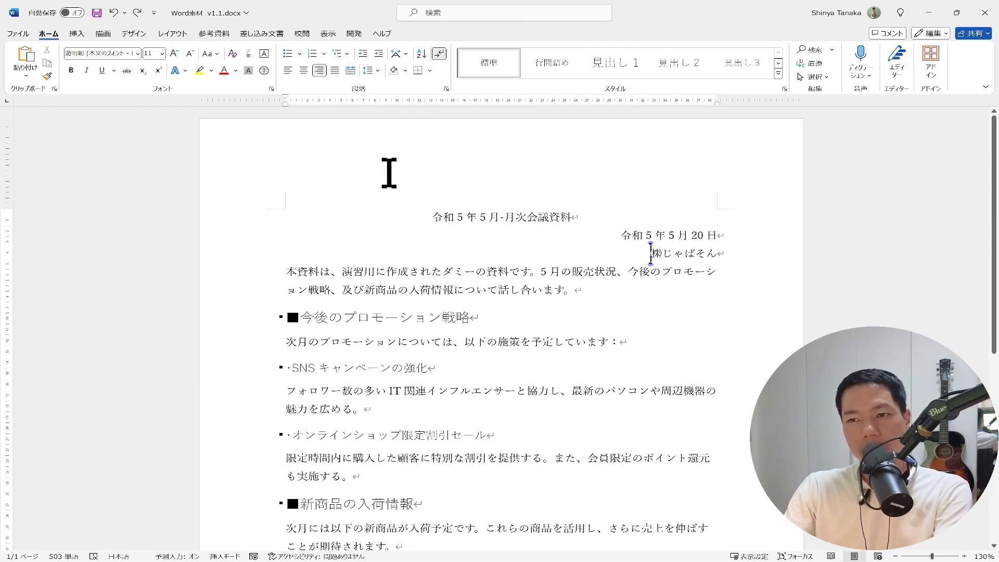
key("Down")
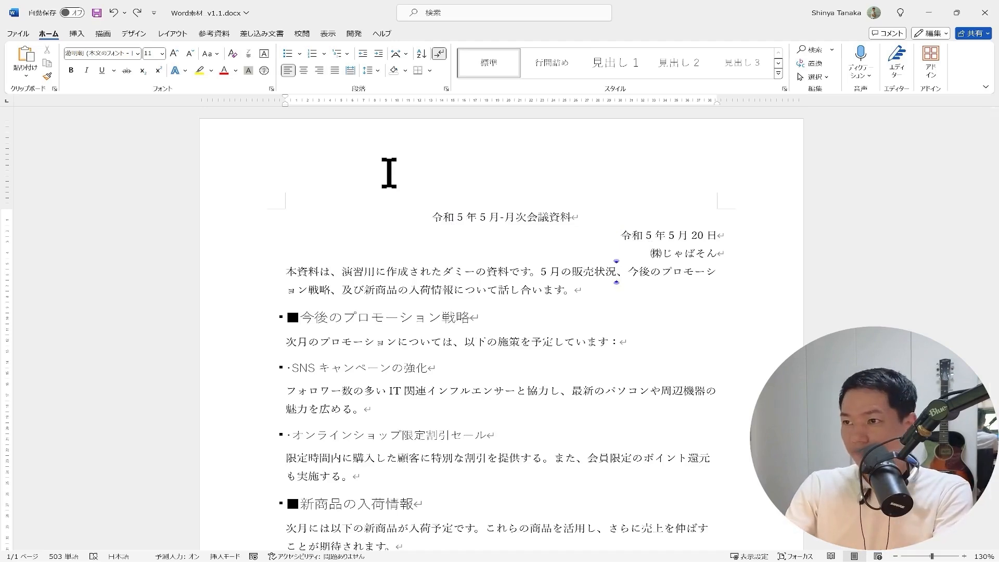
key("Up")
key("Up")
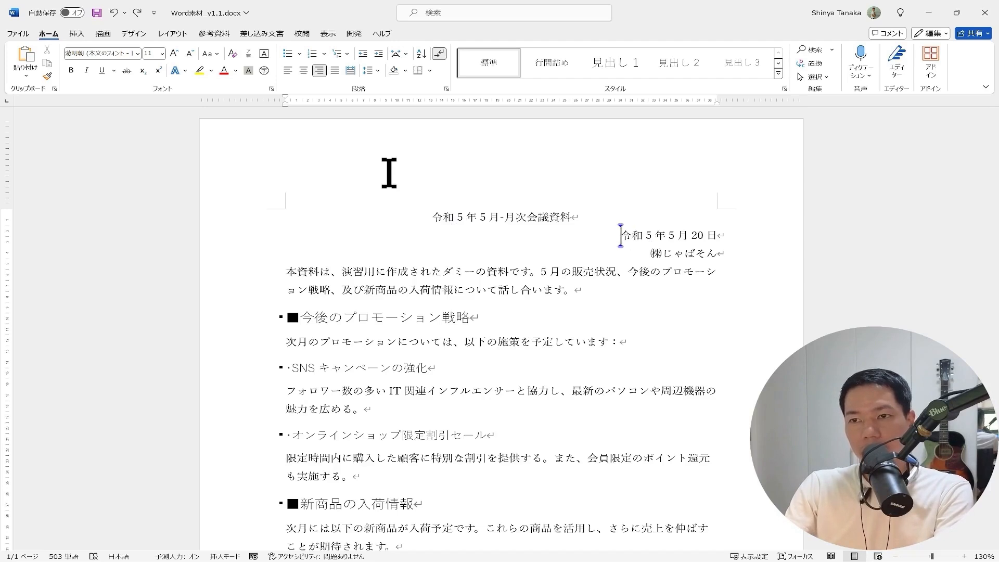
key("alt")
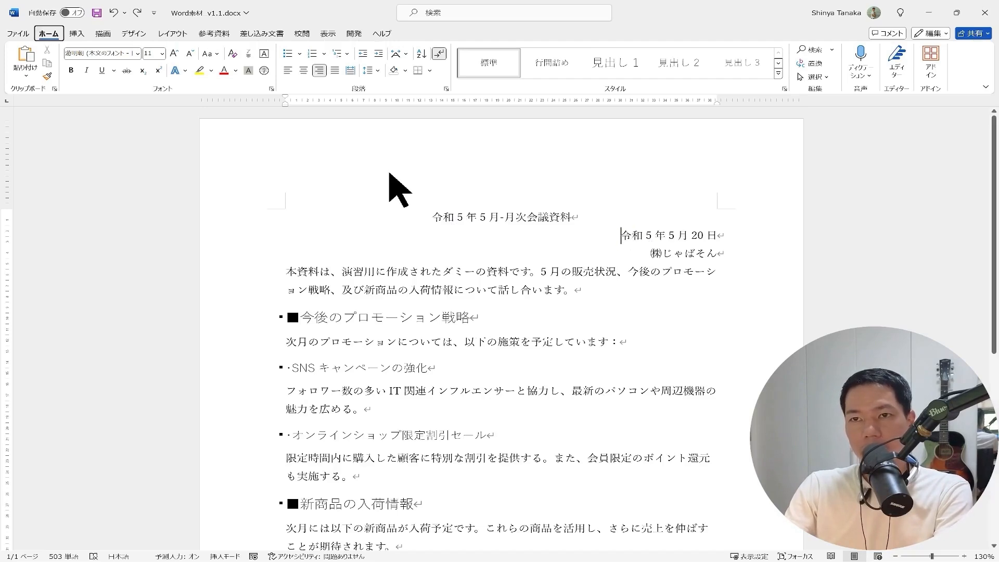
key("g")
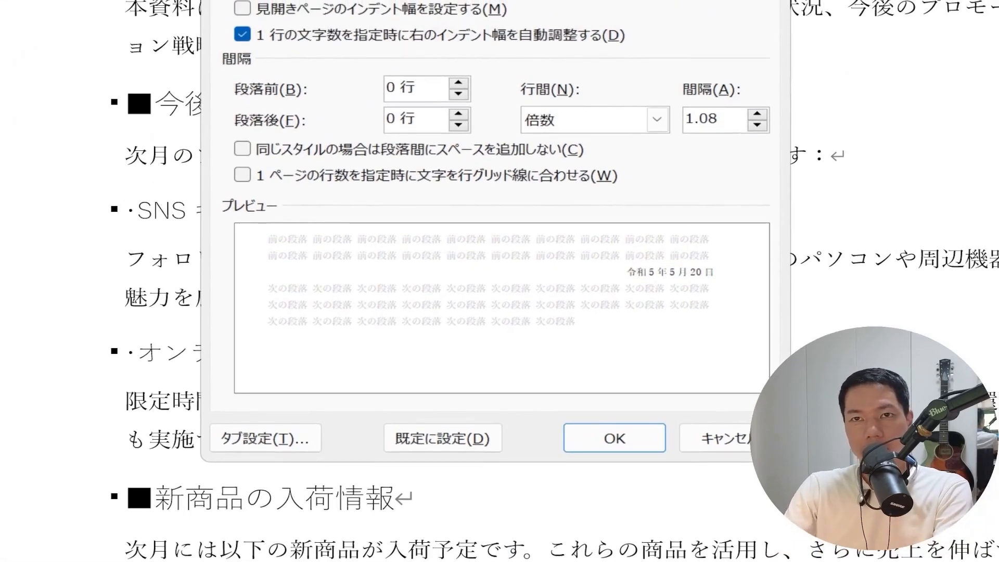
key("alt+b")
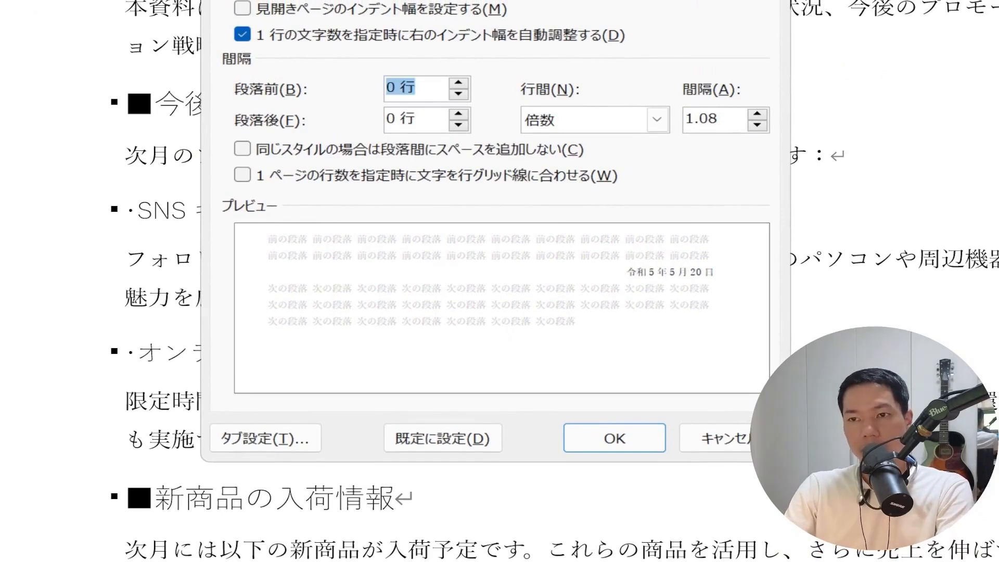
type("0.5")
key("Return")
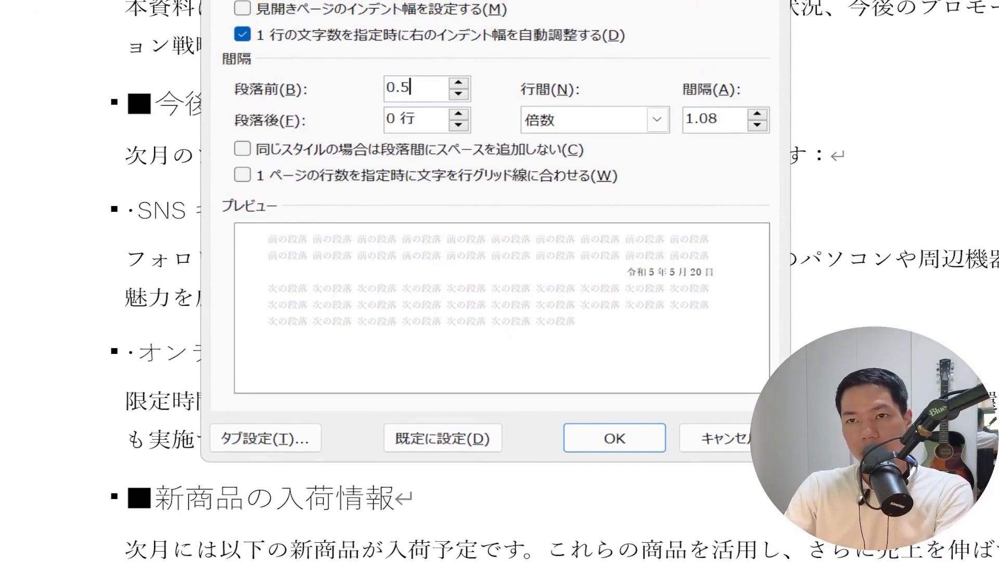
key("Return")
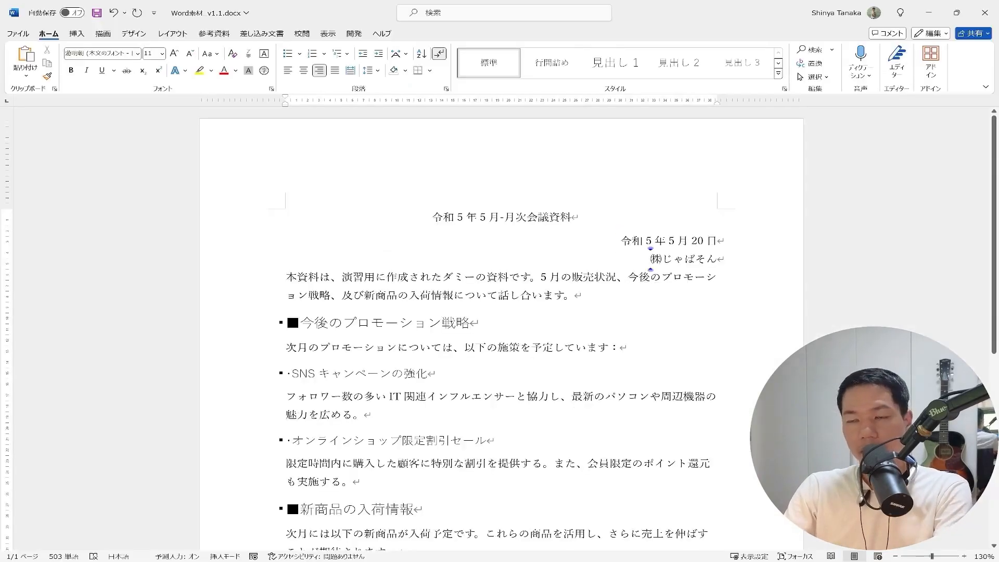
Set the paragraph spacing after the company line 「㈱じゃばそん」 to 0.5 lines.
key("alt")
key("h")
key("p")
key("g")
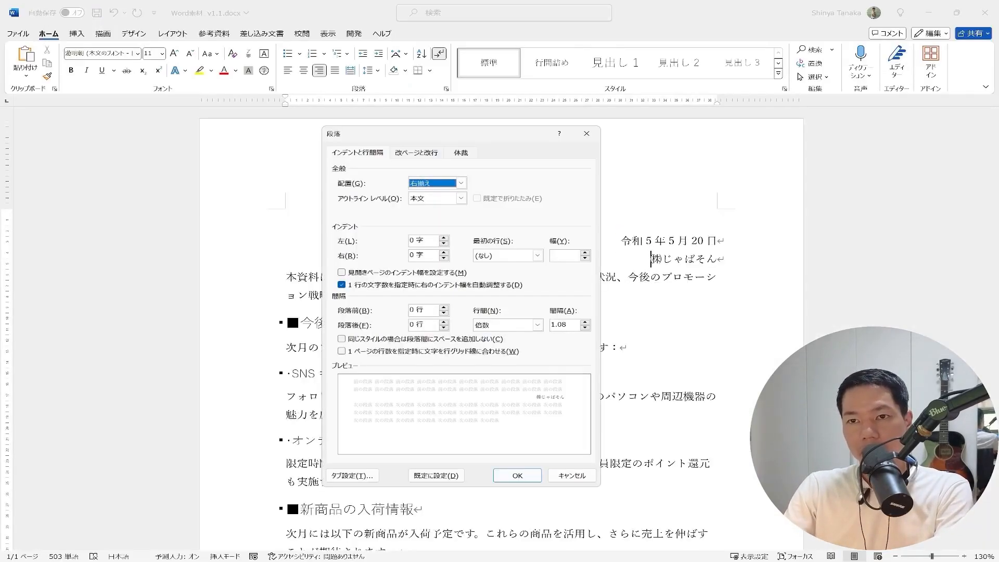
key("alt+b")
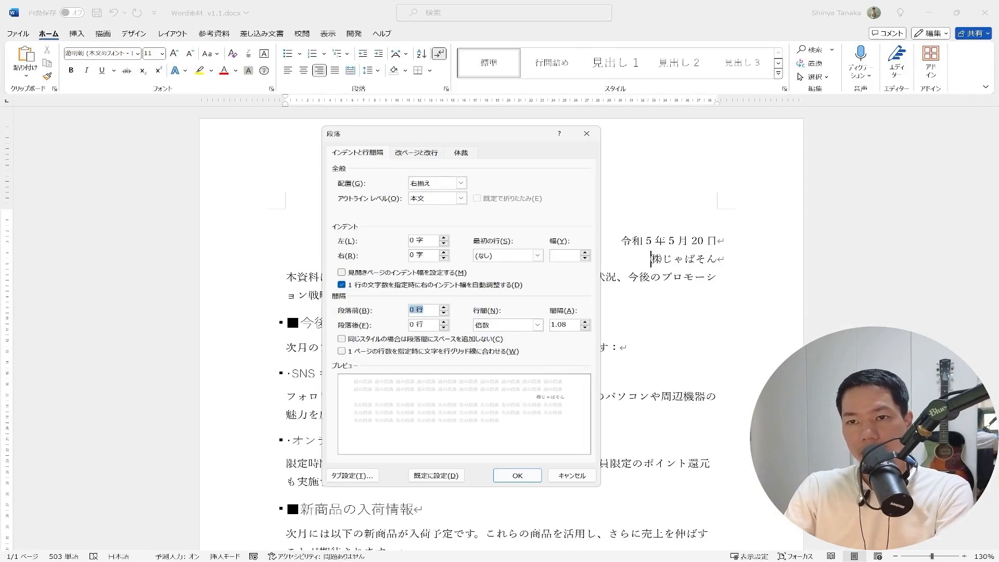
key("alt+e")
type("0.5")
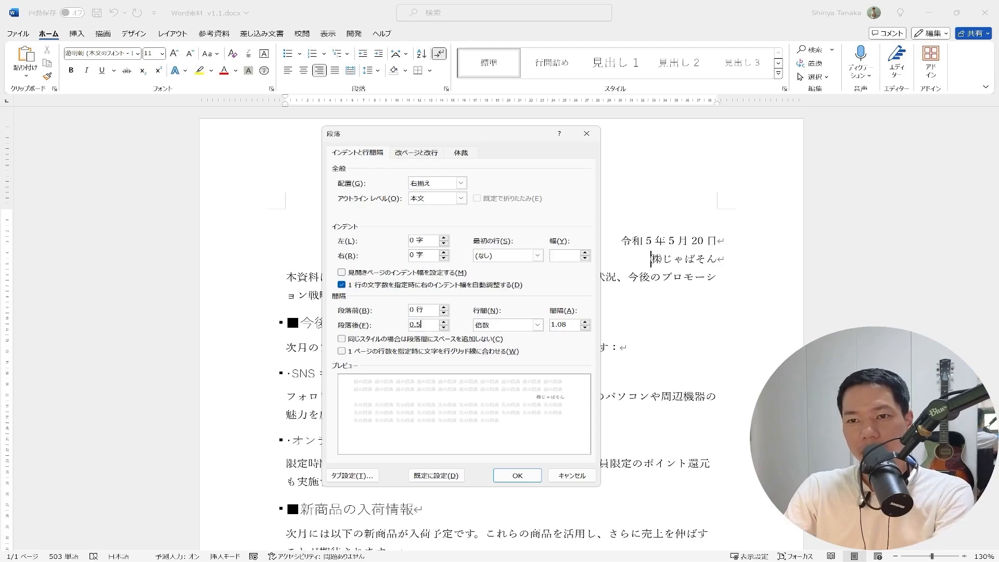
Review the paragraph settings of the company line 「㈱じゃばそん」 and close them without changing anything.
key("alt")
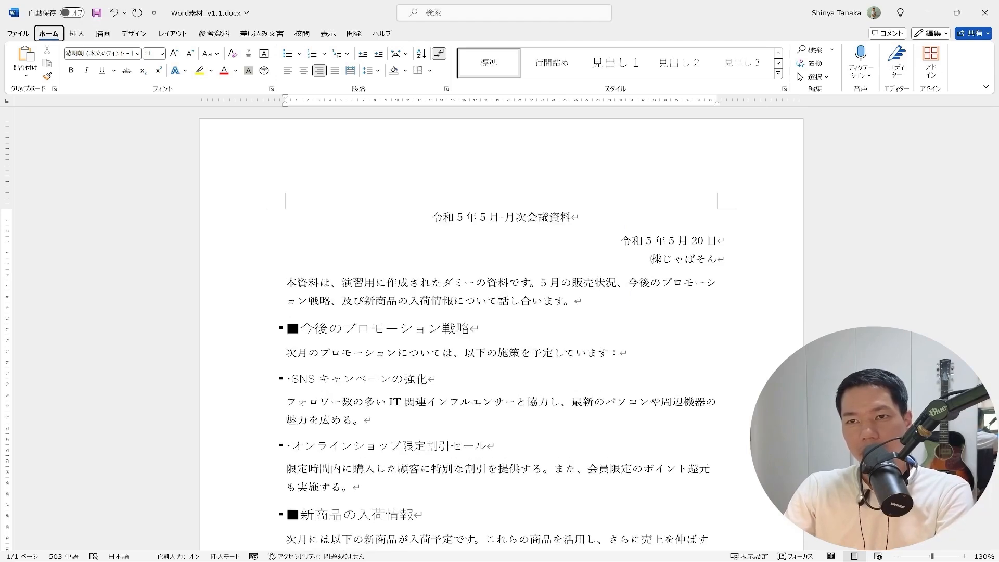
key("h")
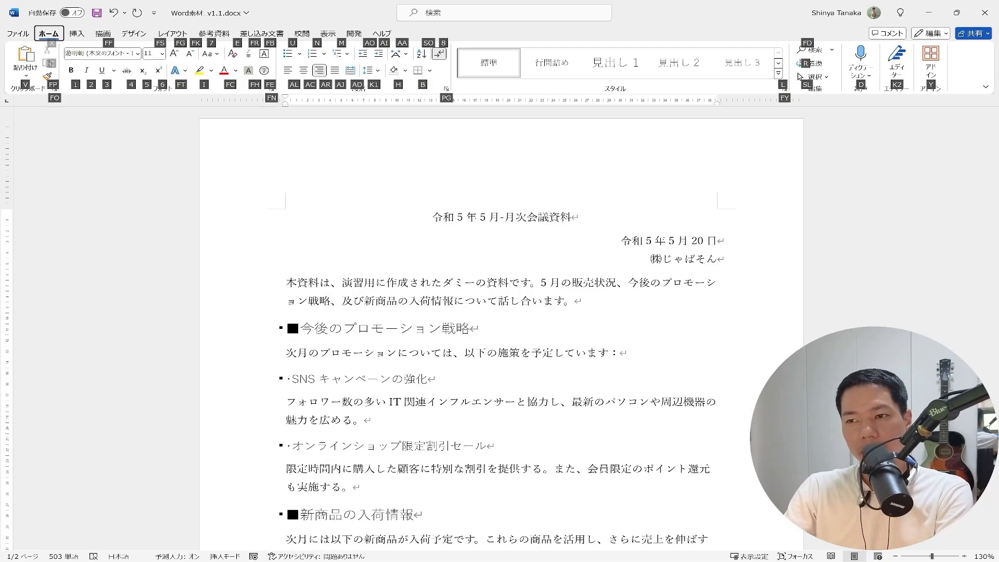
key("Escape")
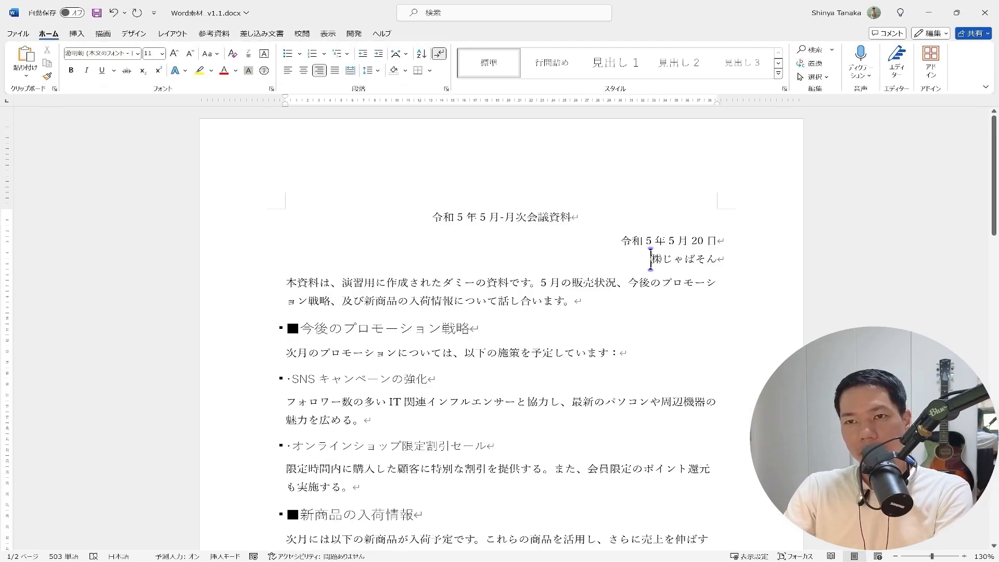
key("p")
key("g")
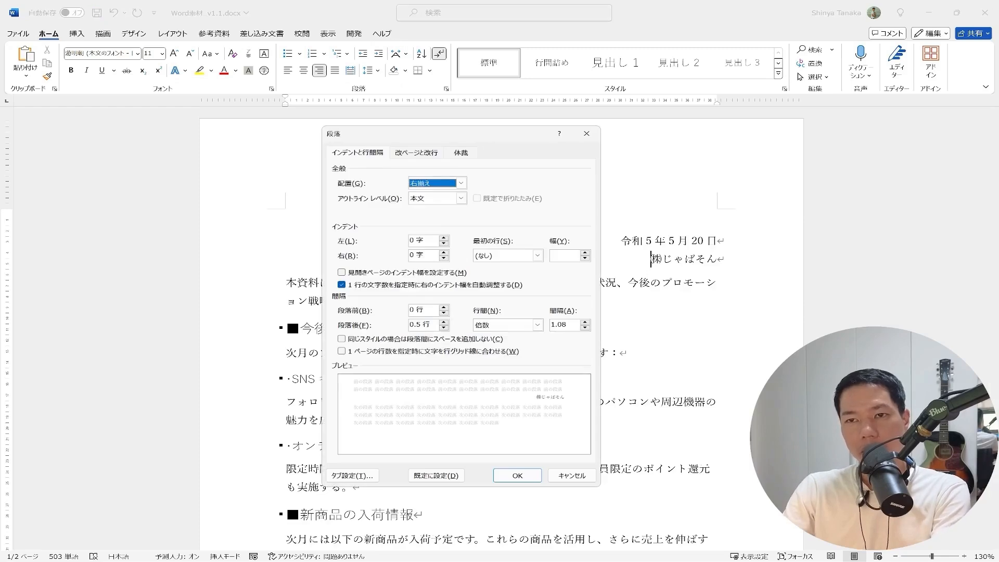
key("Escape")
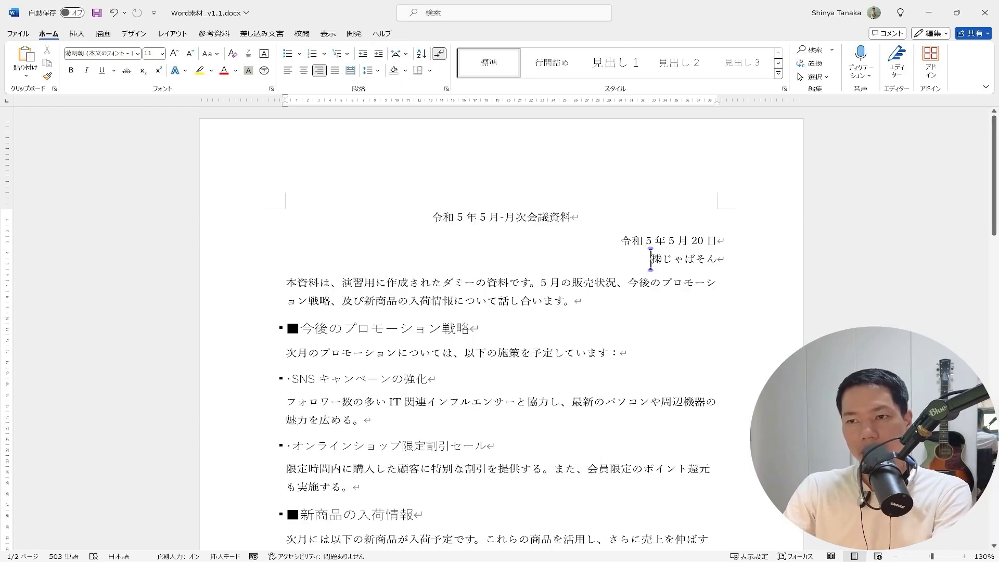
left_click(649, 282)
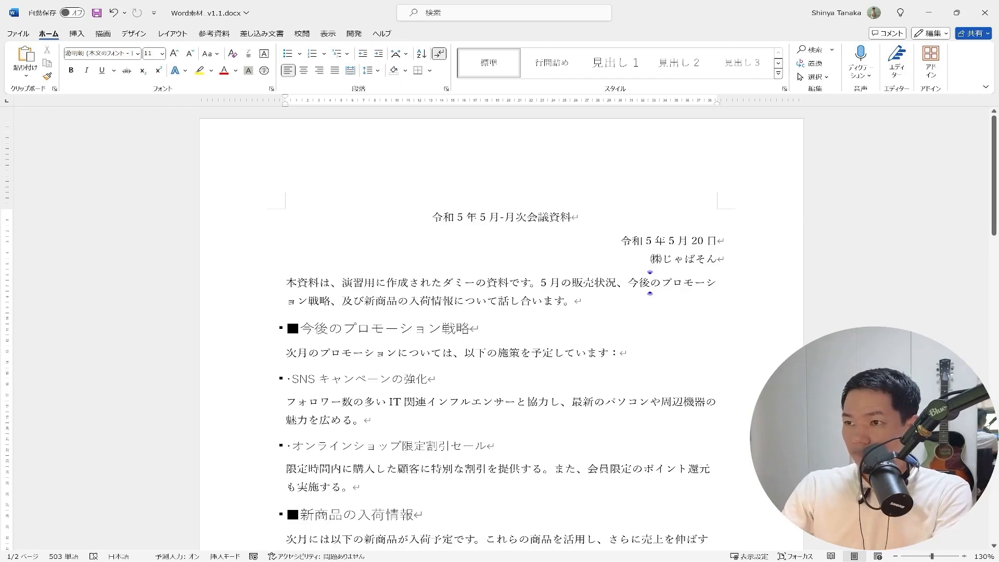
key("alt+Tab")
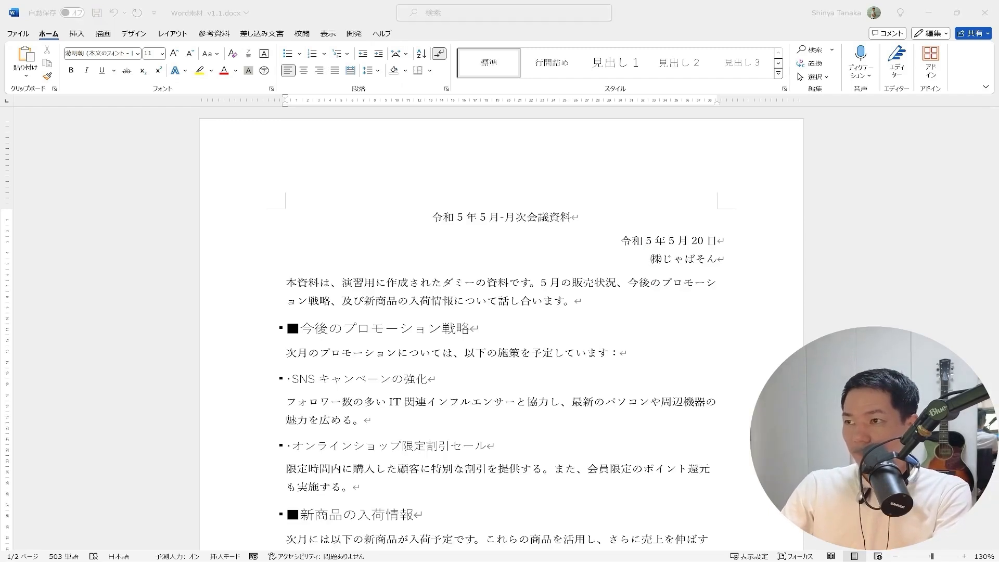
Indent all the text under the heading 「■今後のプロモーション戦略」 by 2 characters from the left.
left_click(586, 345)
key("Home")
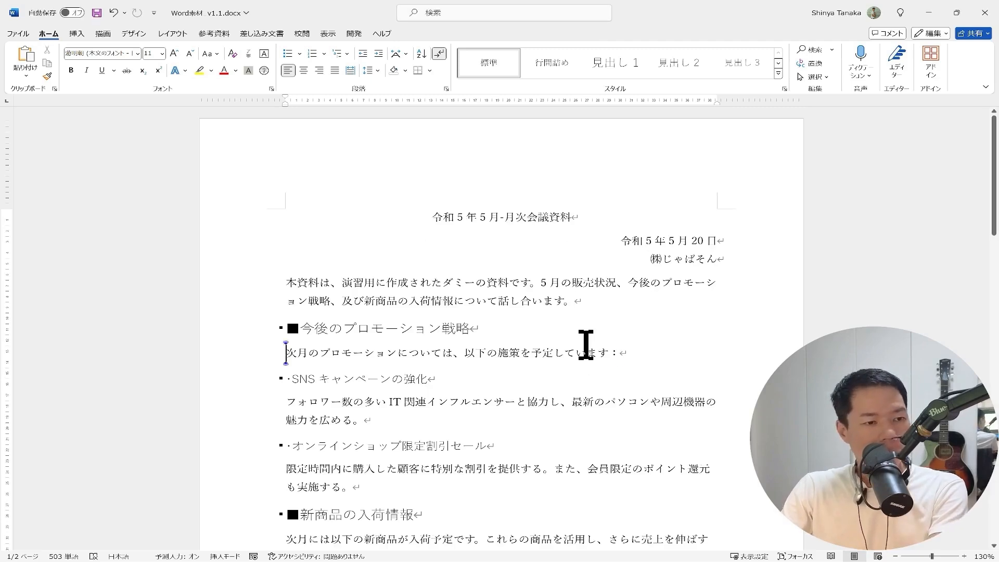
key("shift+Down")
key("shift+Down")
key("shift+Down")
key("shift+Down")
key("shift+Down")
key("shift+Down")
key("shift+Down")
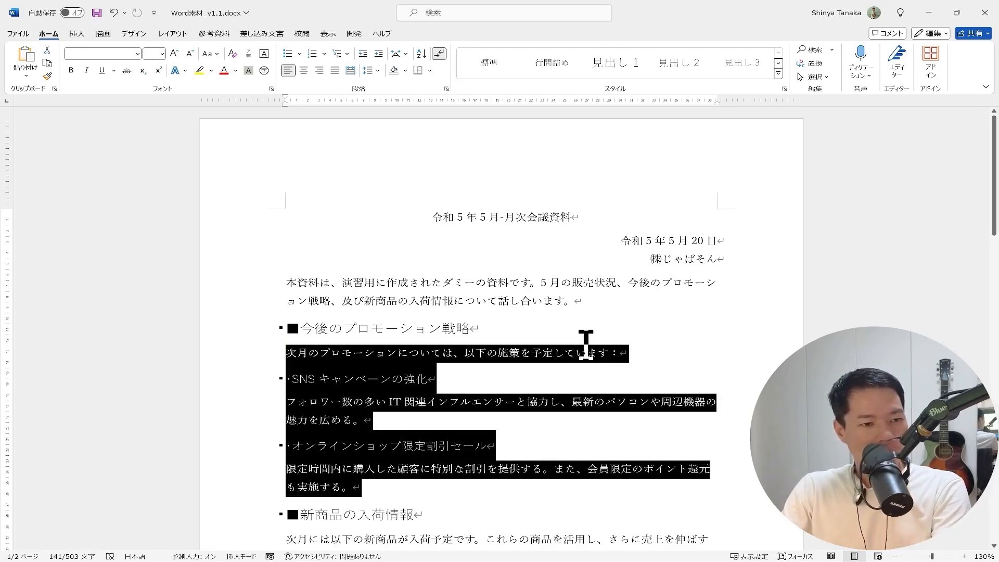
key("alt")
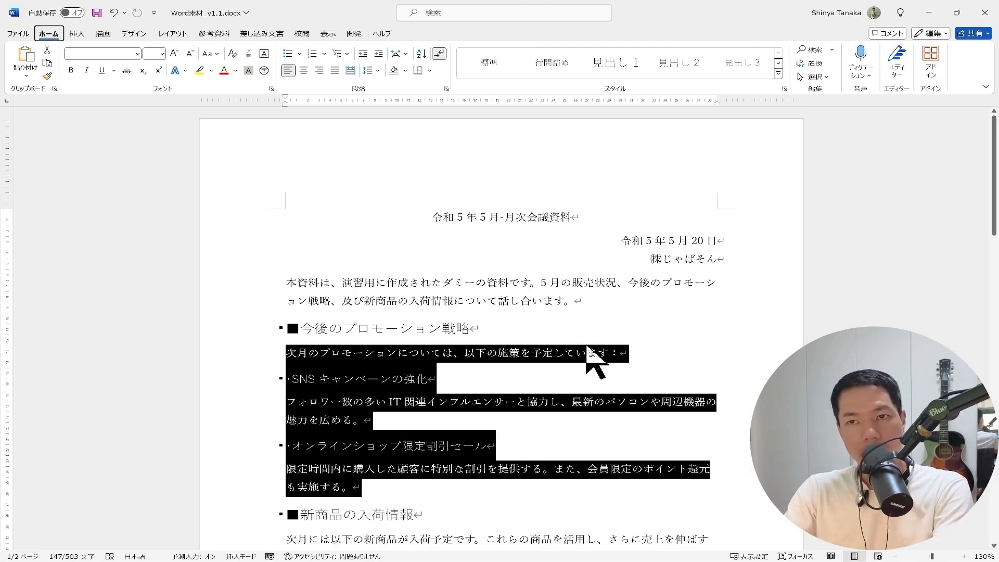
key("h")
key("p")
key("g")
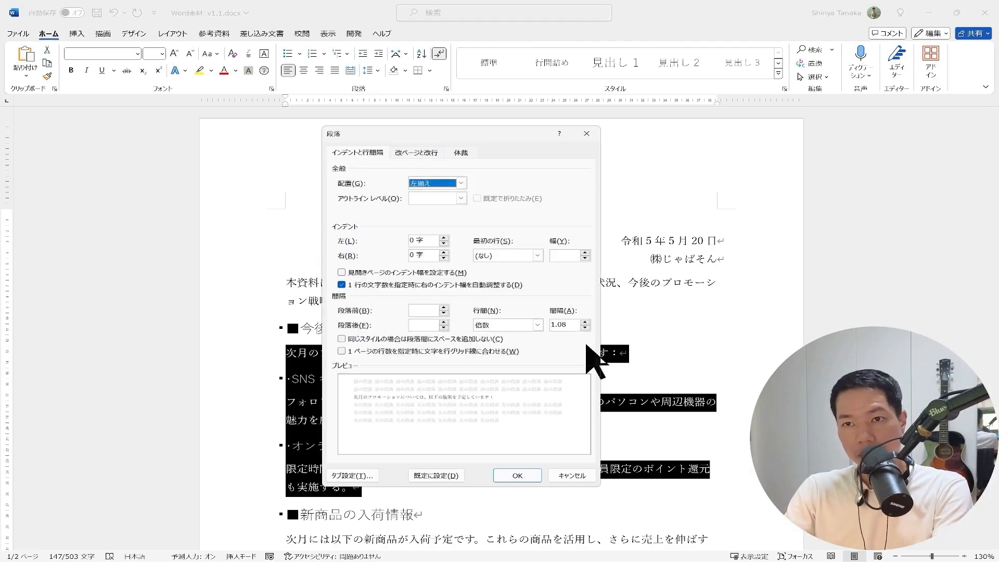
key("alt+l")
type("2")
key("Return")
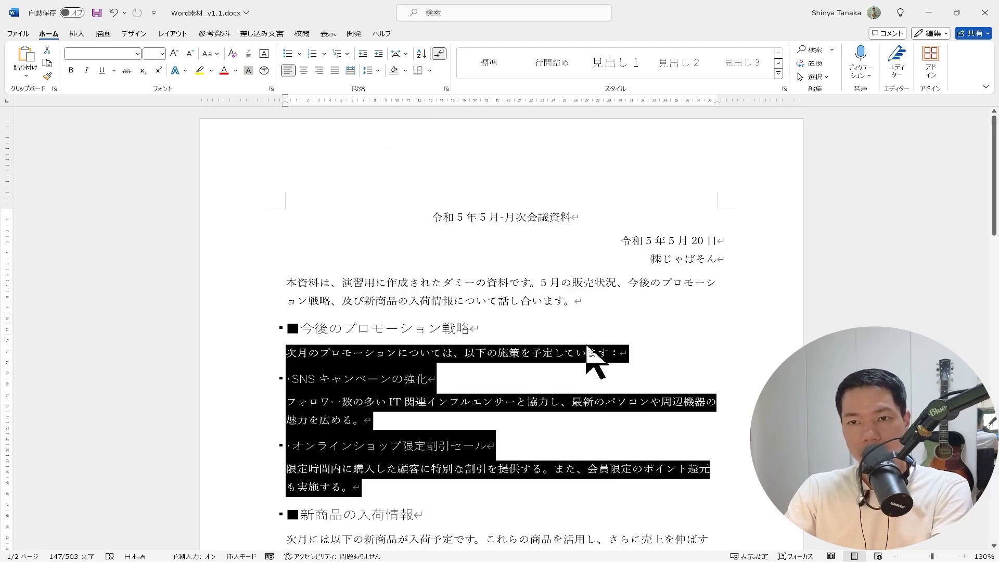
Set a left indent of 2 for the body text and numbered list under the heading 「■新商品の入荷情報」.
scroll(588, 349, "down", 1)
key("Up")
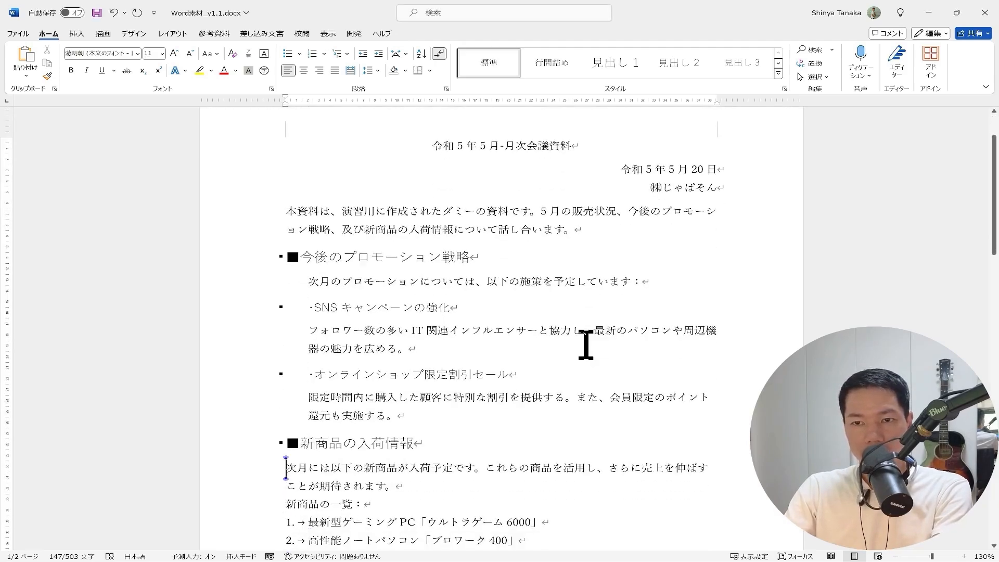
key("shift+Down")
key("shift+Down")
key("shift+Down")
key("shift+Down")
key("shift+Down")
key("shift+Down")
key("shift+Down")
key("shift+Up")
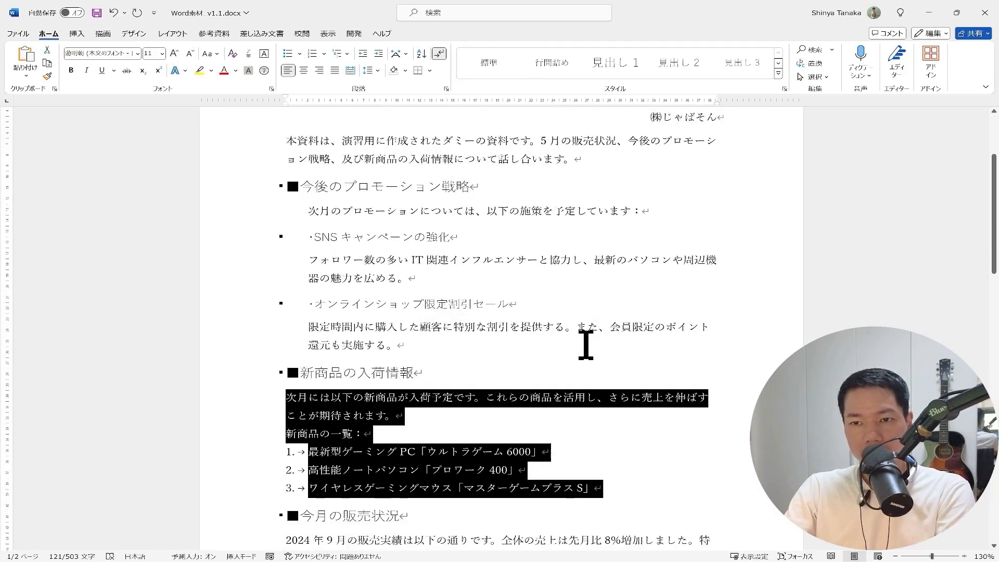
key("alt")
key("h")
key("p")
key("g")
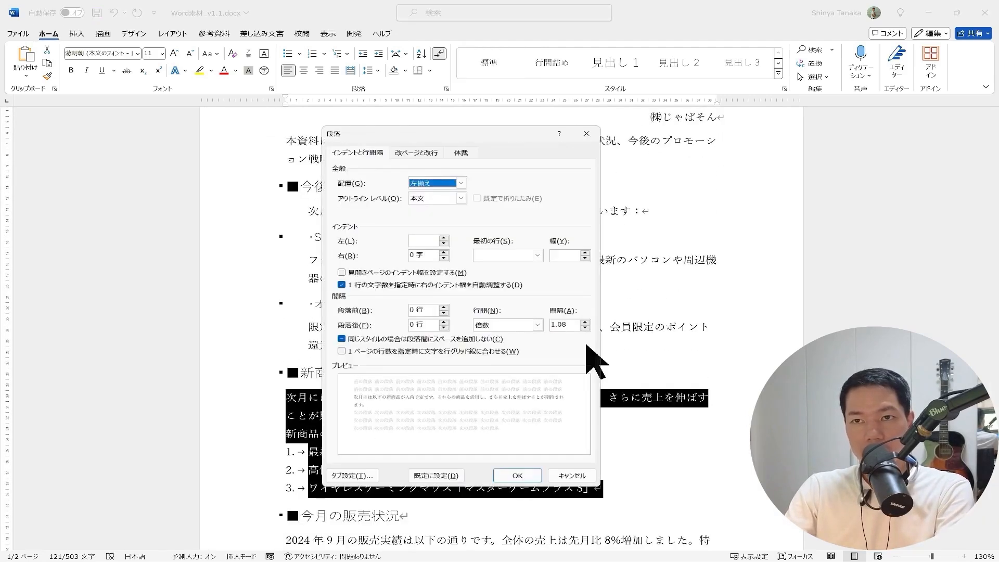
key("alt+l")
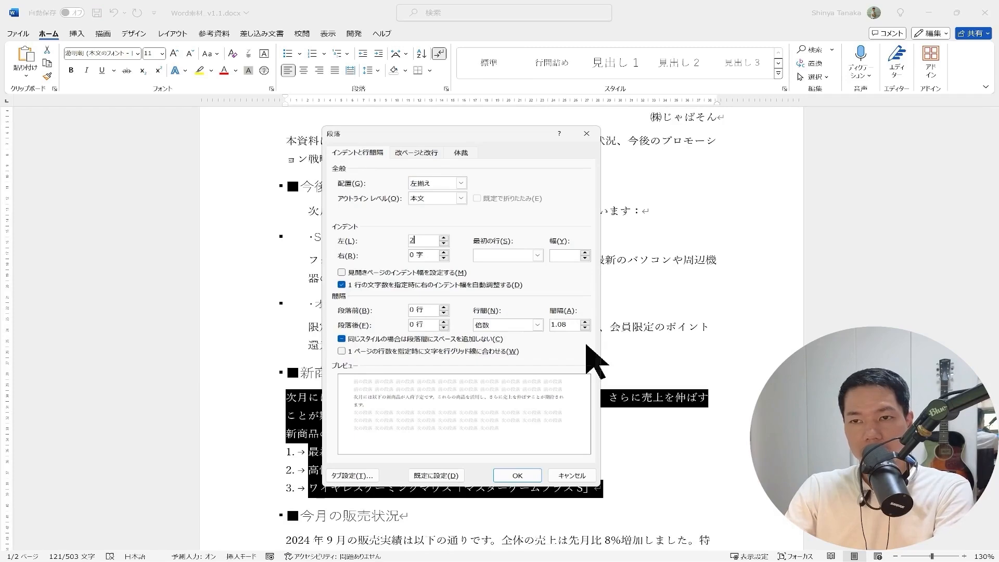
key("Return")
Set a left indent of 2 for the paragraph directly under the heading 「■今月の販売状況」.
key("Down")
key("Down")
key("Up")
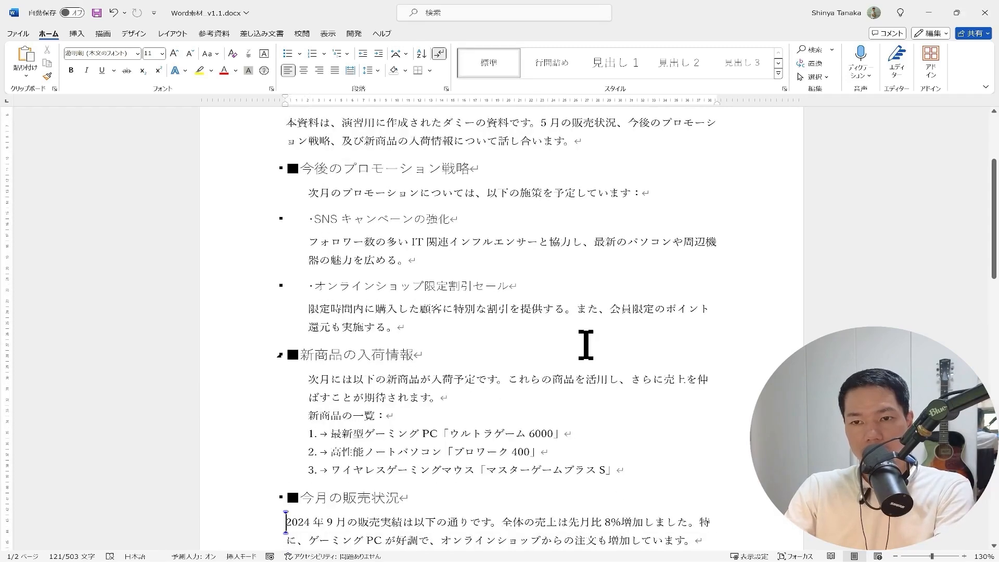
key("shift+Down")
key("shift+Down")
key("alt")
key("h")
key("p")
key("g")
key("alt+l")
type("2")
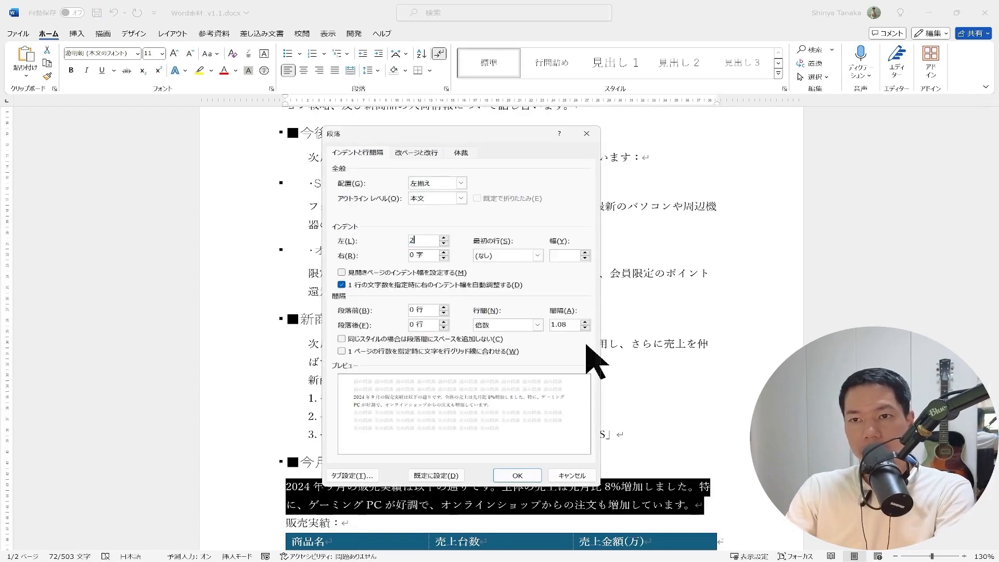
key("Return")
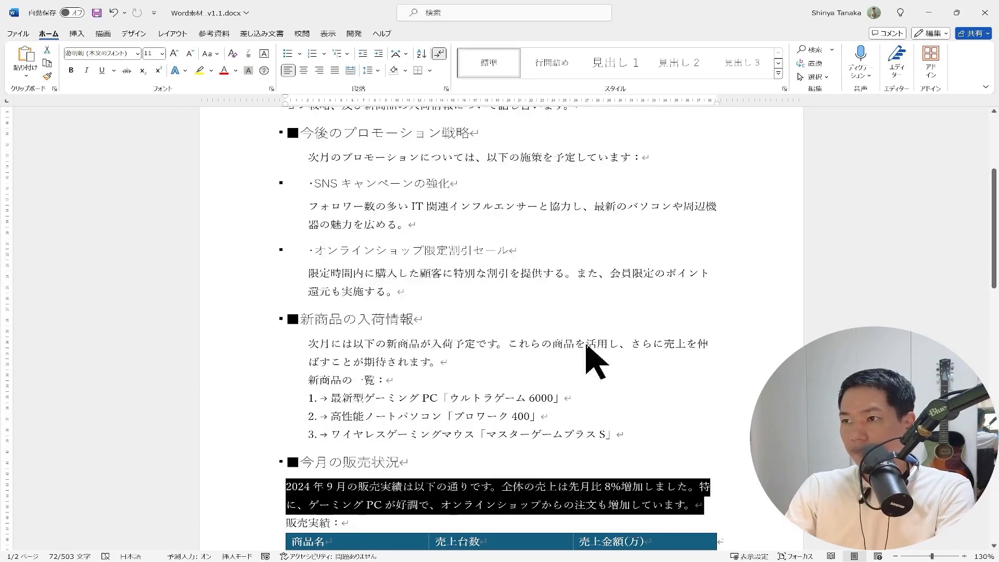
Apply a first-line indent to the introductory paragraph starting with 「本資料は」 below the company line.
key("Up")
key("ctrl+Home")
key("Down")
key("Down")
key("Down")
key("alt")
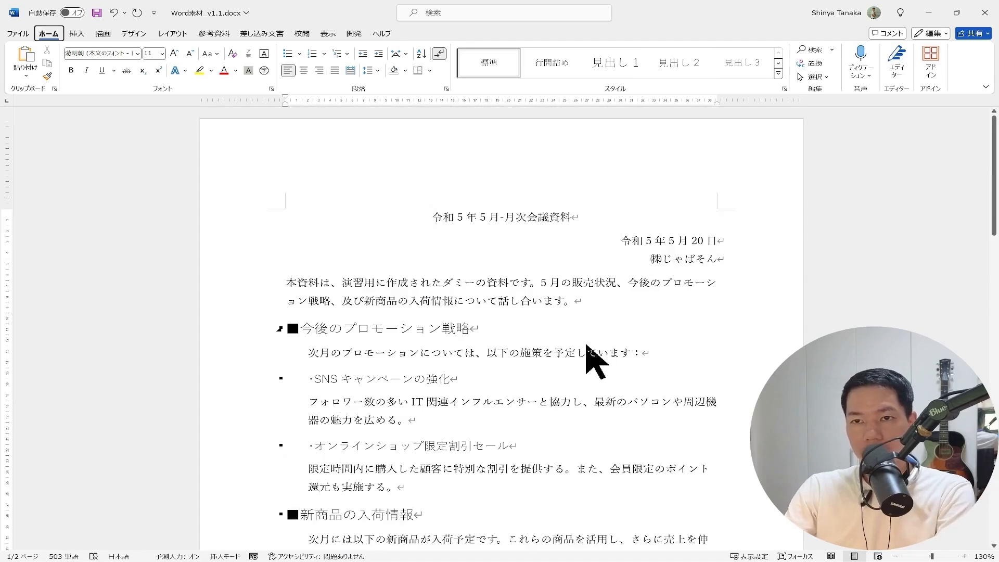
key("h")
key("p")
key("g")
key("alt+s")
key("alt+Down")
key("Down")
key("Return")
key("Return")
Change the font colour of the heading 「■今後のプロモーション戦略」 to the standard blue.
key("Down")
key("Down")
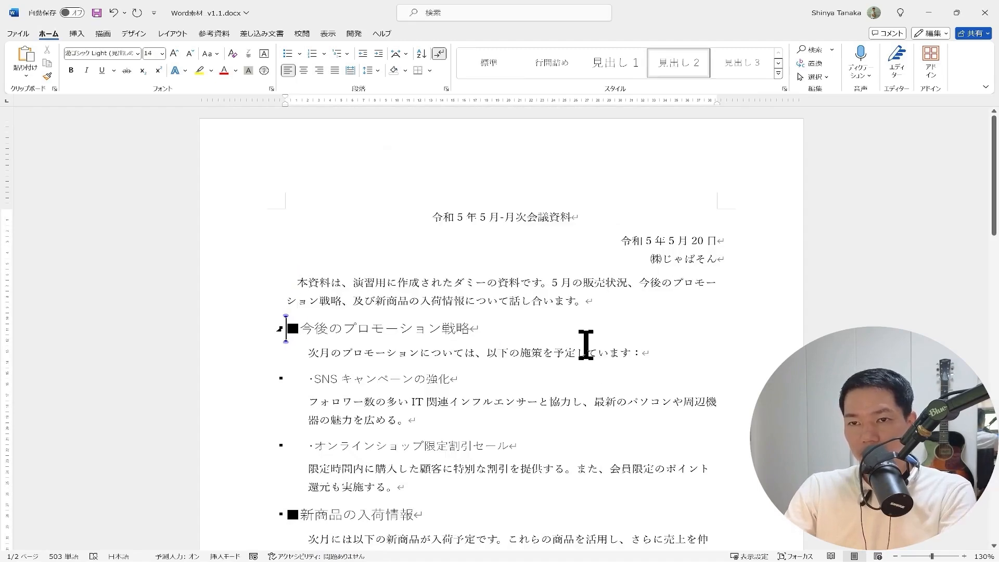
key("shift+Down")
key("shift+Up")
key("shift+Down")
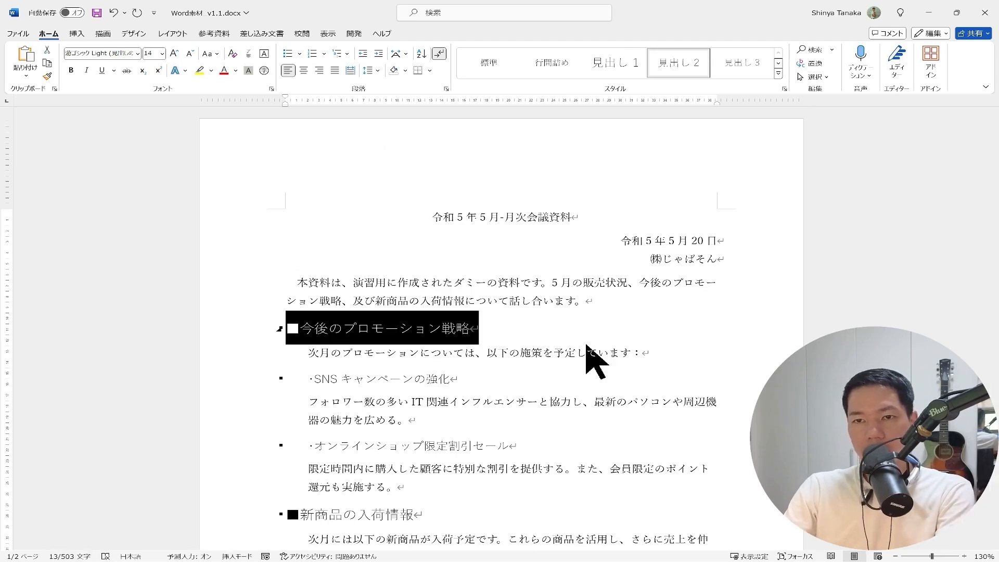
key("alt")
key("h")
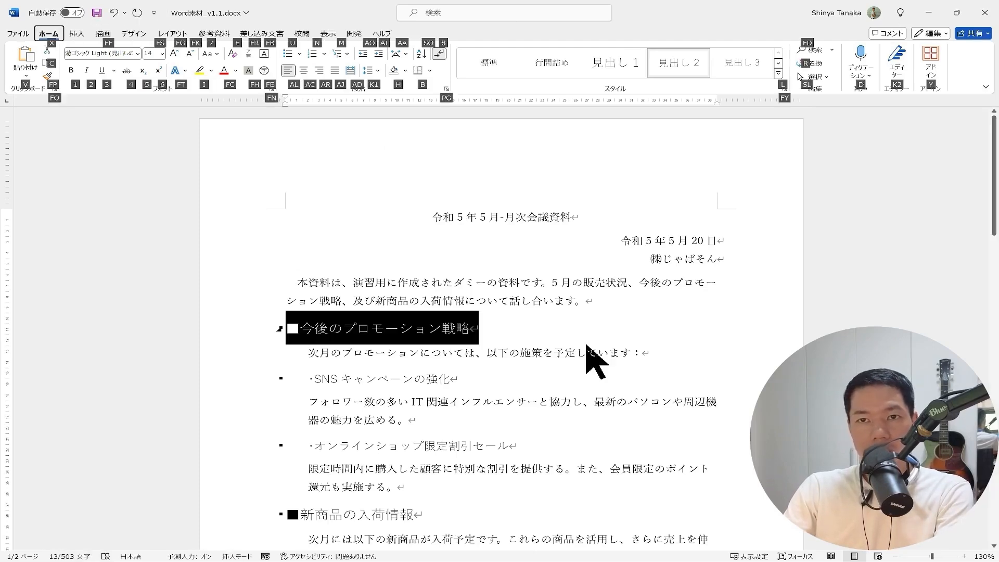
key("f")
key("c")
key("Down")
key("Down")
key("Down")
key("Down")
key("Down")
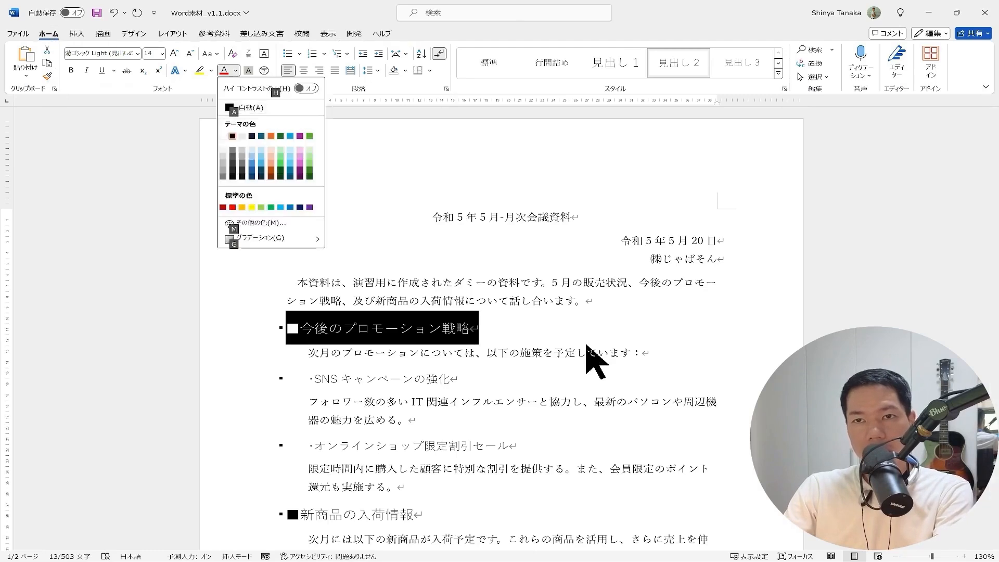
key("Down")
key("Right")
key("Right")
key("Right")
key("Right")
key("Right")
key("Right")
key("Right")
key("Right")
key("Right")
key("Right")
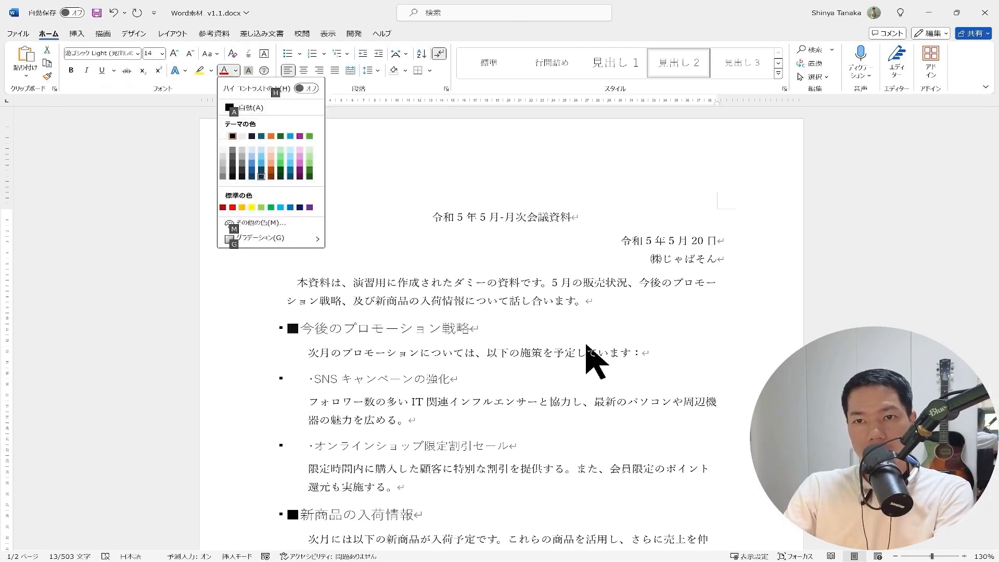
key("Down")
key("Up")
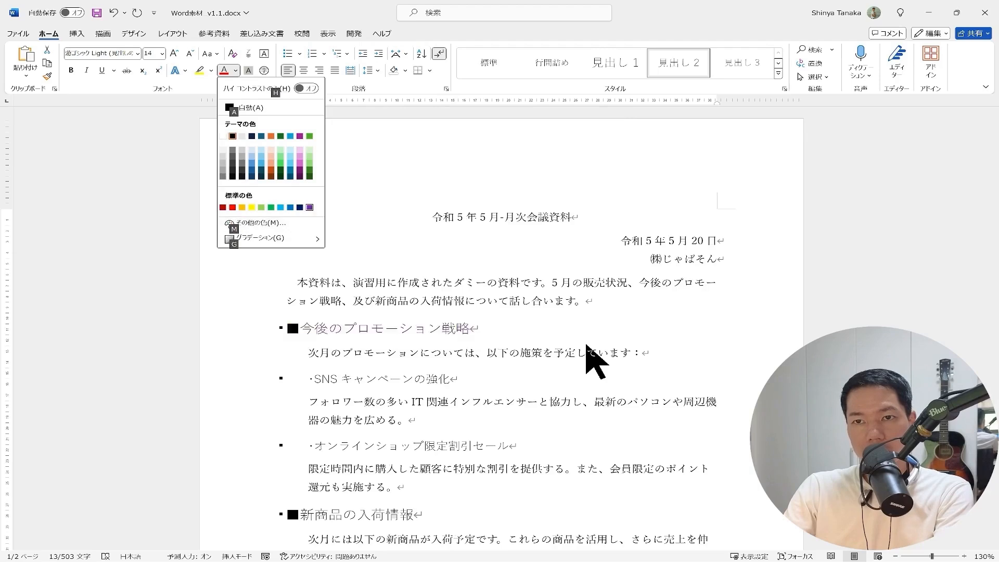
key("Left")
key("Left")
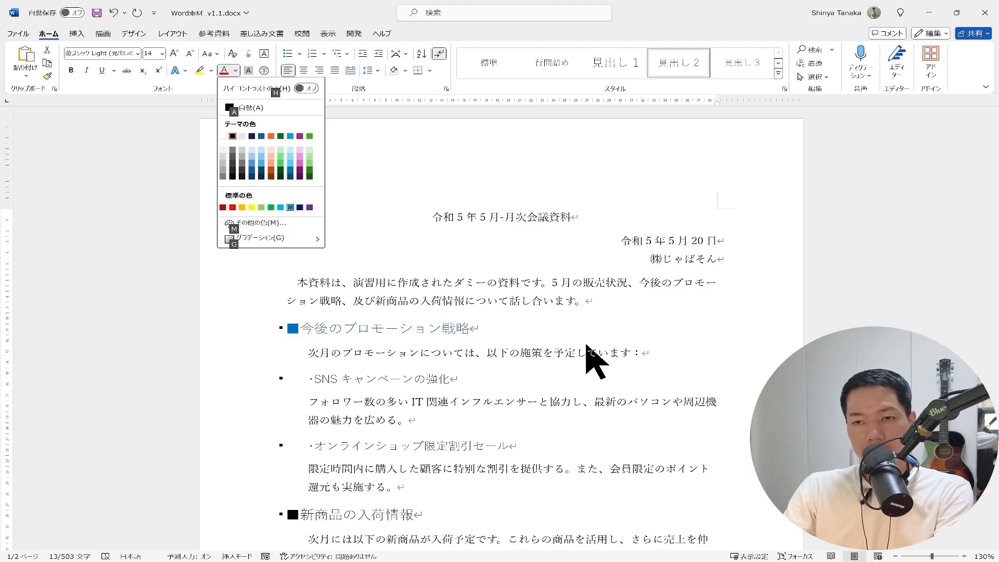
key("Return")
Update the 見出し 2 style to match the formatting of the selected heading 「■今後のプロモーション戦略」.
key("alt")
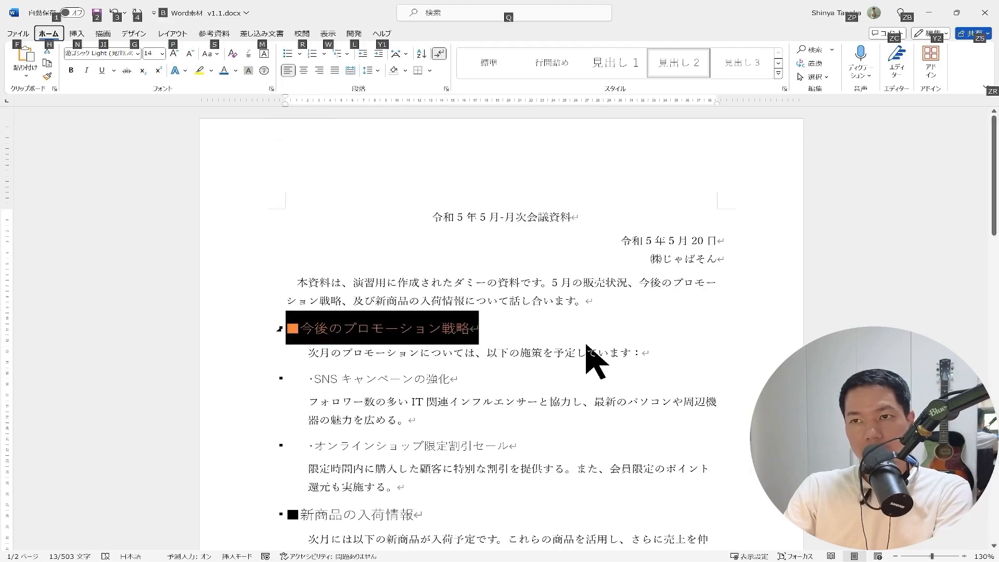
key("h")
key("l")
key("Right")
key("Right")
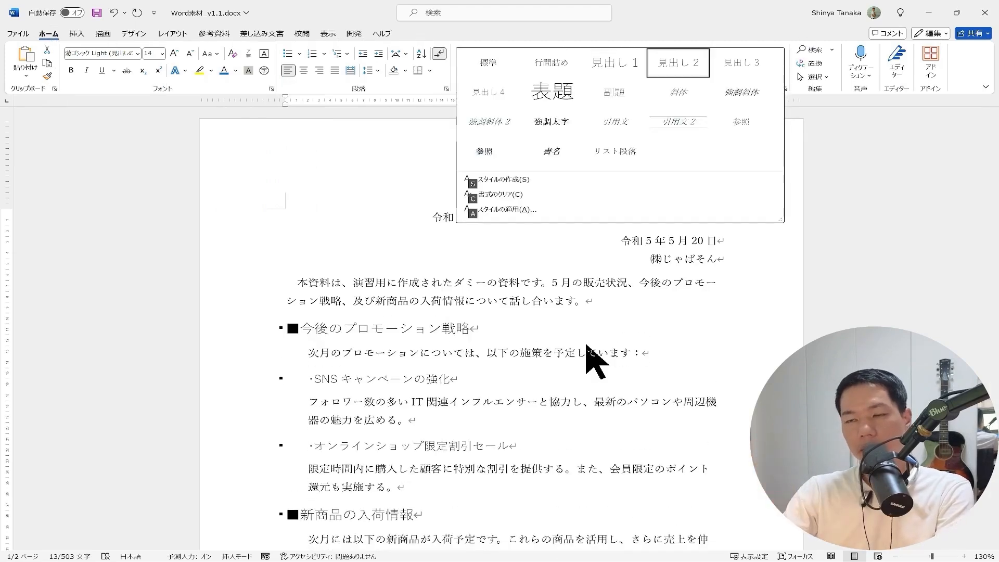
key("shift+F10")
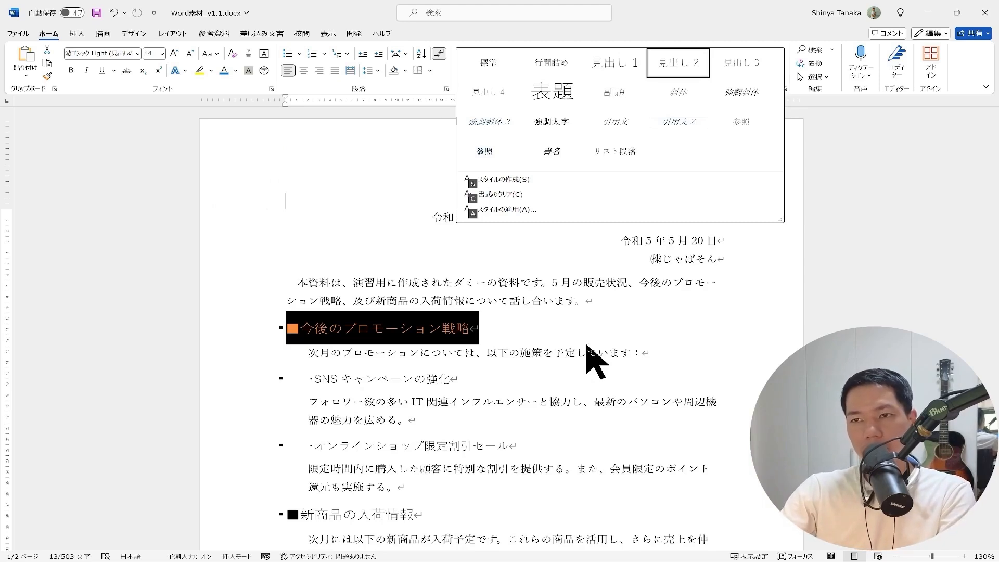
key("shift+F10")
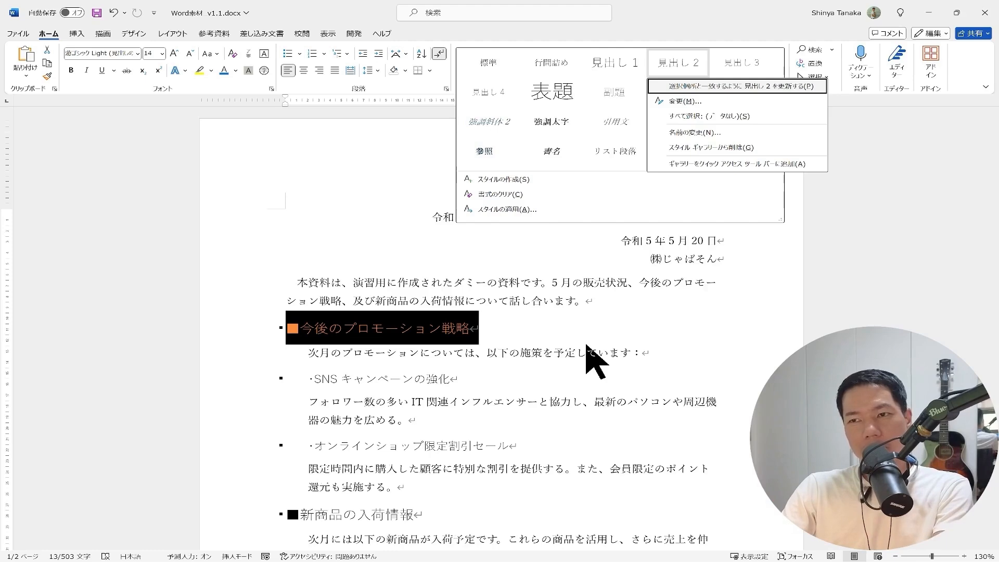
left_click(669, 87)
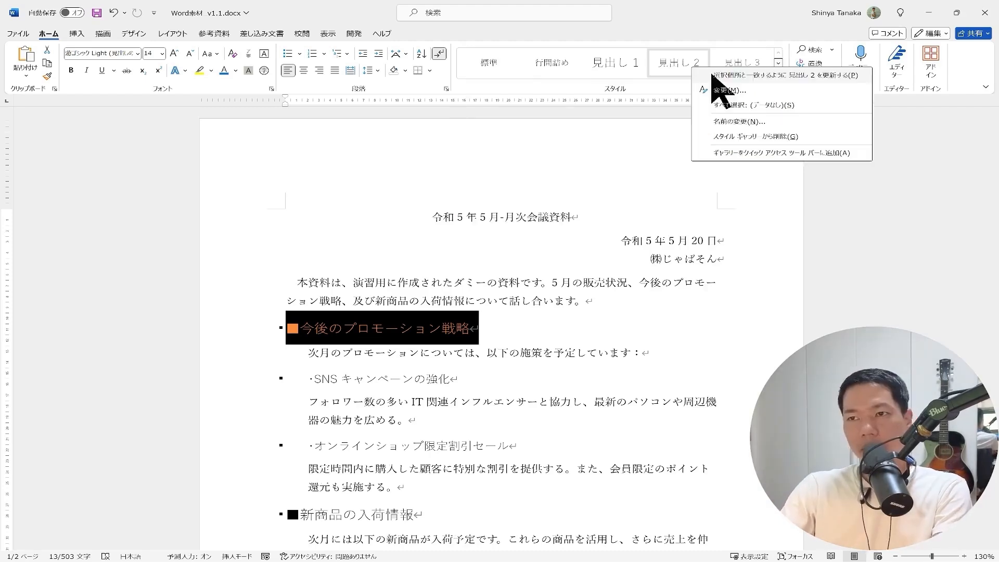
Check the colour of the 見出し 2 headings from 「■今後のプロモーション戦略」 down to 「■今月の販売状況」.
key("Down")
key("Down")
key("Down")
key("Down")
key("Down")
key("Down")
key("Down")
key("Down")
key("Down")
key("Down")
key("Down")
key("Down")
key("Down")
key("Down")
key("Down")
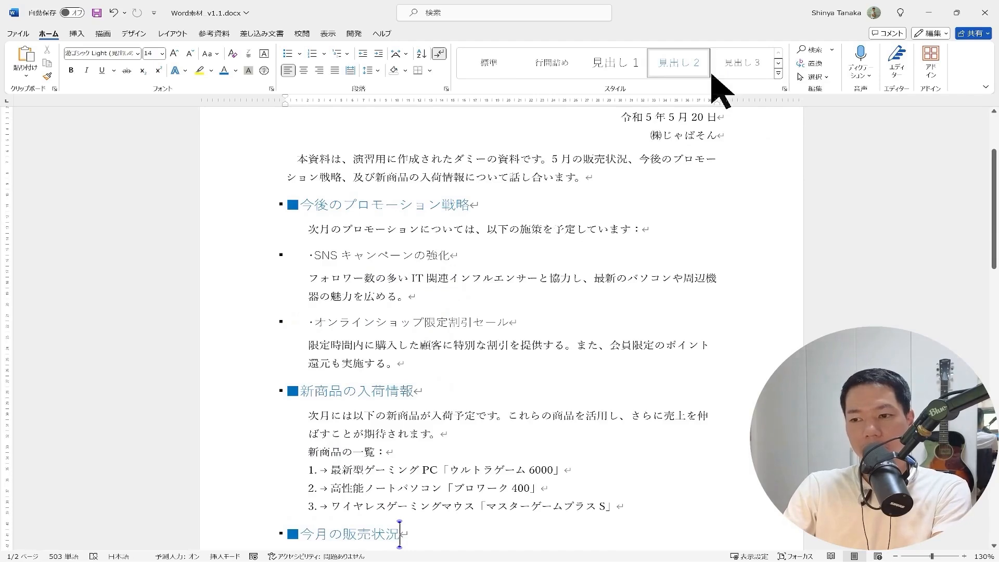
Undo the recent formatting back through the heading colour, the indents and the conversion of the sales figures into a table.
key("ctrl+z")
key("ctrl+z")
key("ctrl+z")
key("ctrl+z")
key("ctrl+z")
key("ctrl+z")
key("ctrl+z")
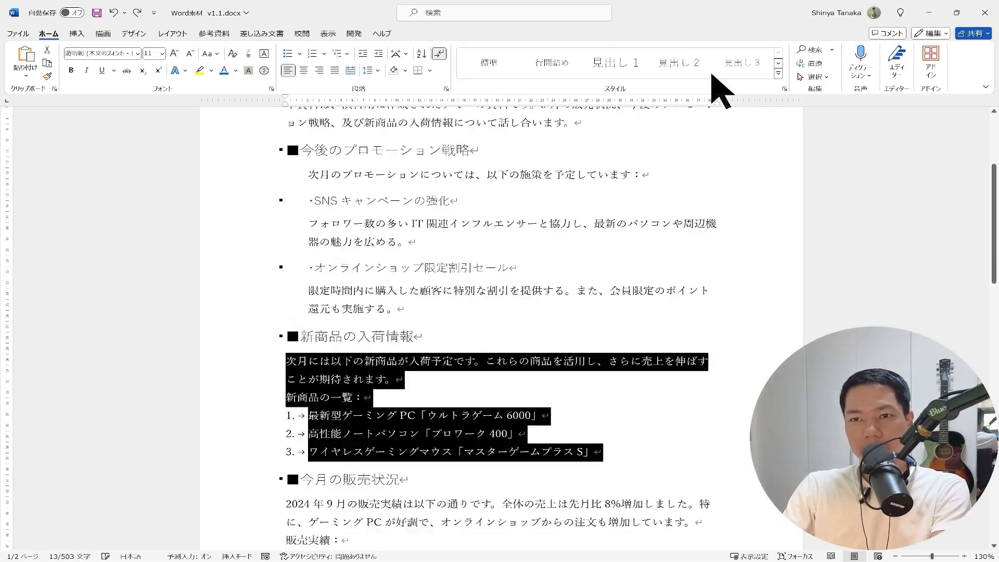
key("ctrl+z")
key("ctrl+z")
key("ctrl+z")
key("ctrl+z")
key("ctrl+z")
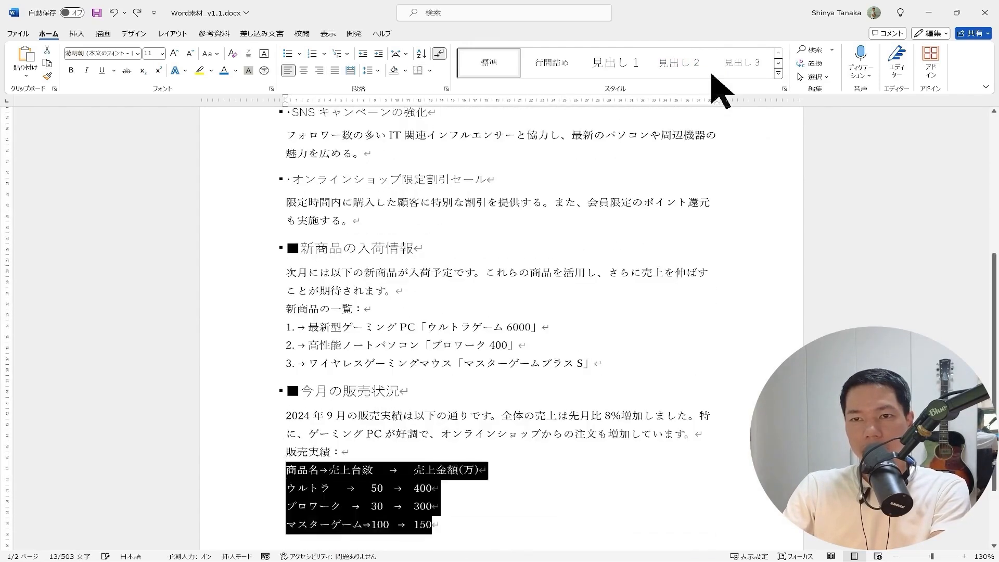
Place the insertion point at the start of the heading 「■今後のプロモーション戦略」.
key("Up")
key("Up")
key("Up")
key("Up")
key("Up")
key("Up")
key("Up")
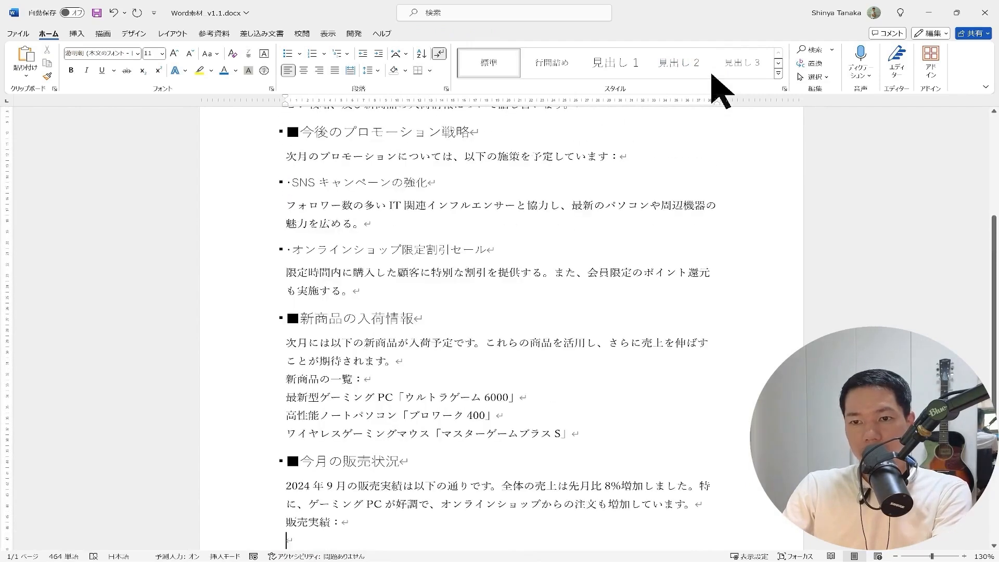
key("Up")
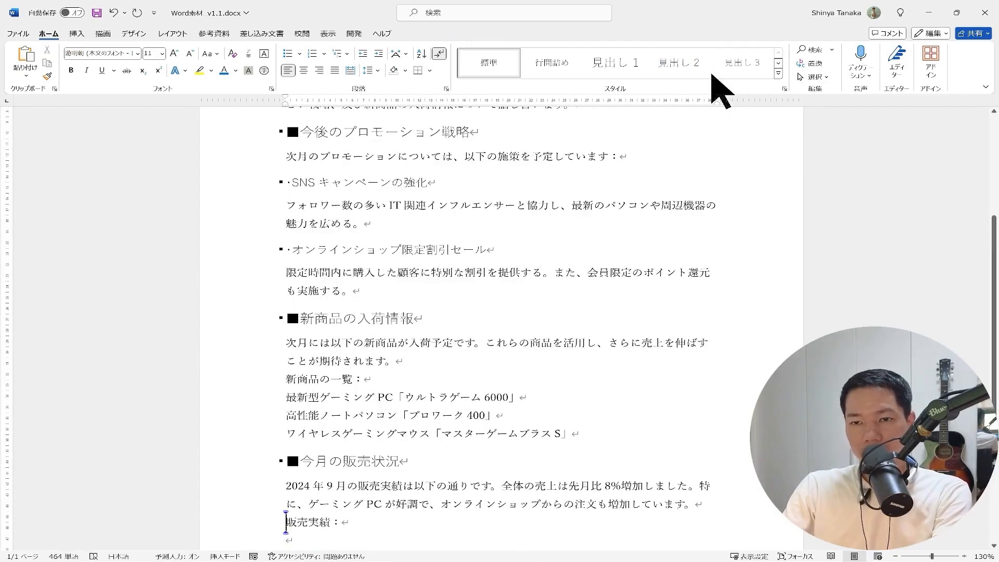
key("Up")
key("Up")
key("Up")
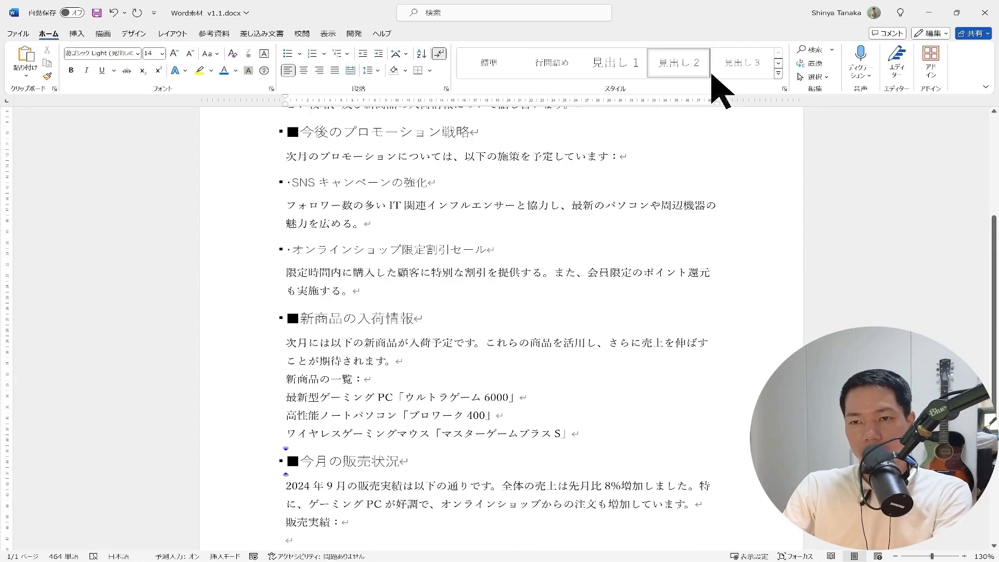
key("Up")
key("Up")
key("Up")
key("Up")
key("Up")
key("Up")
key("Up")
key("Up")
key("Up")
key("Up")
key("Up")
key("Up")
key("Up")
key("Up")
key("Up")
key("Up")
key("Up")
key("Up")
key("Up")
key("Down")
key("Down")
key("Down")
key("Down")
key("Down")
key("Up")
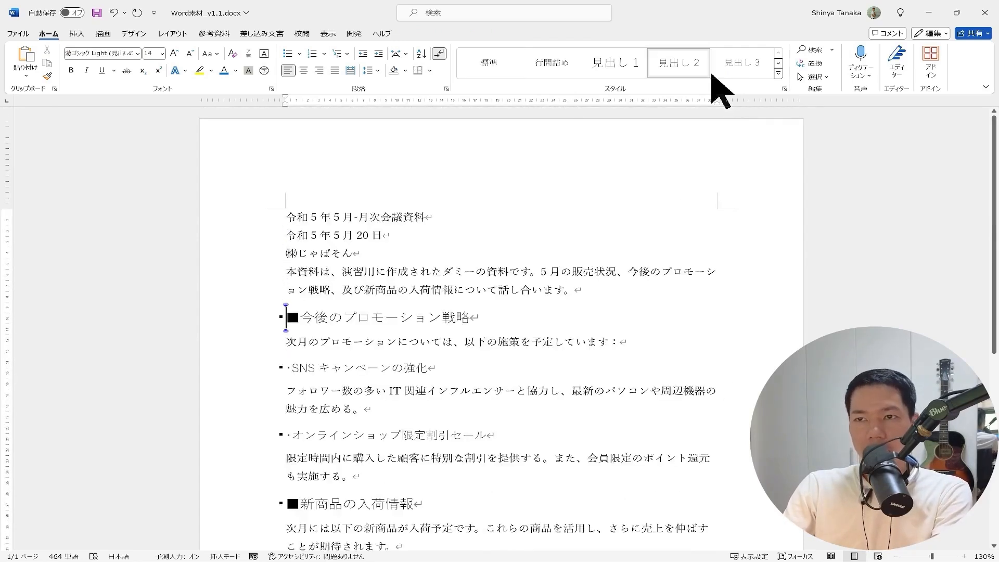
Move the insertion point into the first line of the introductory paragraph beginning 「本資料は、演習用に作成された」.
key("Down")
key("Down")
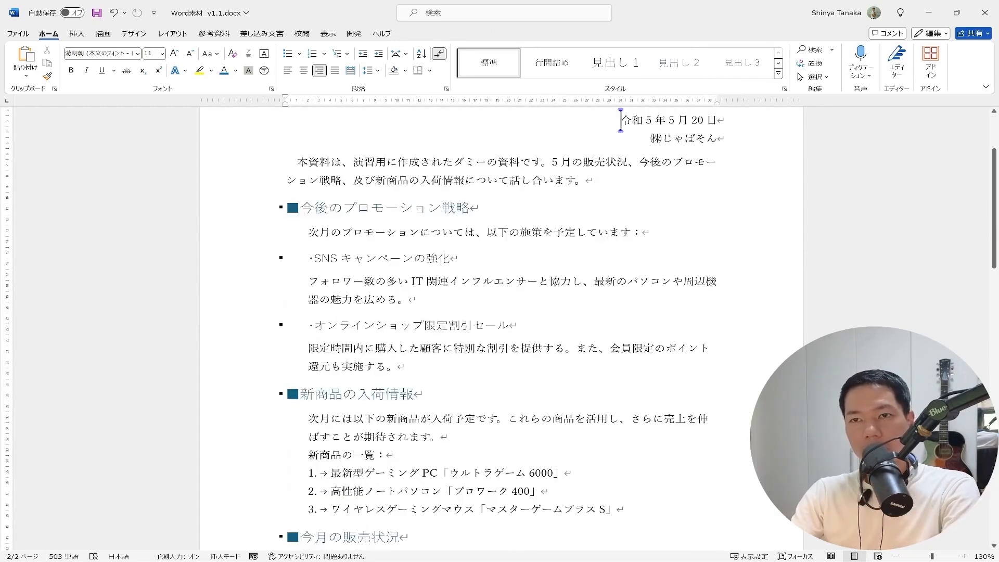
key("Up")
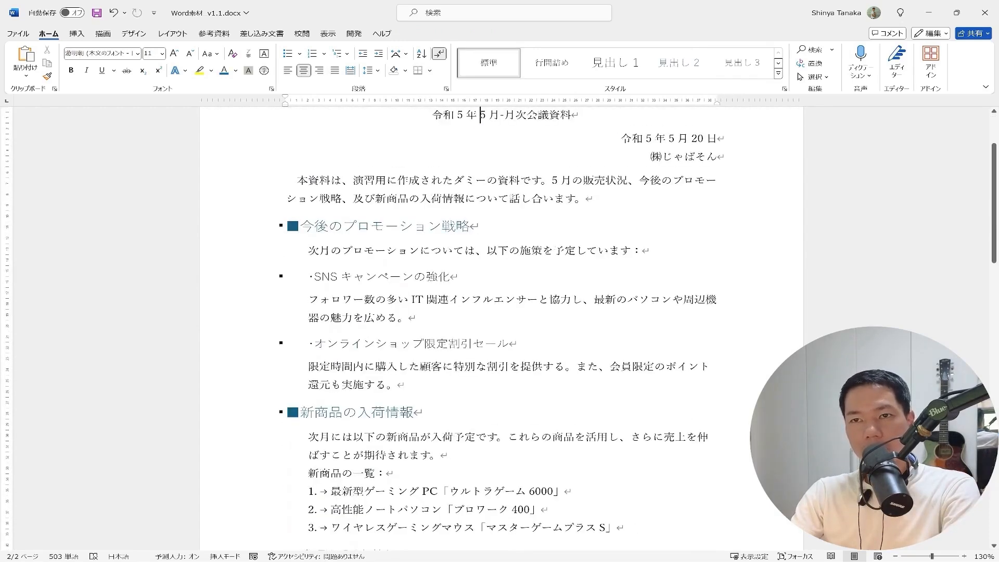
key("Down")
key("Down")
key("Down")
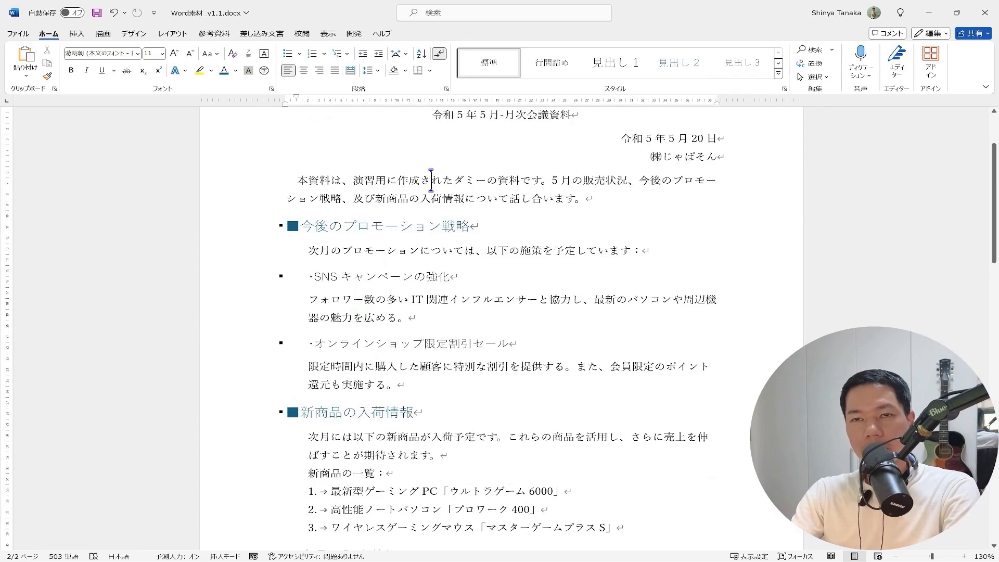
Examine the access-key hints for the Home commands and the top-level ribbon, and display the document design commands.
key("alt")
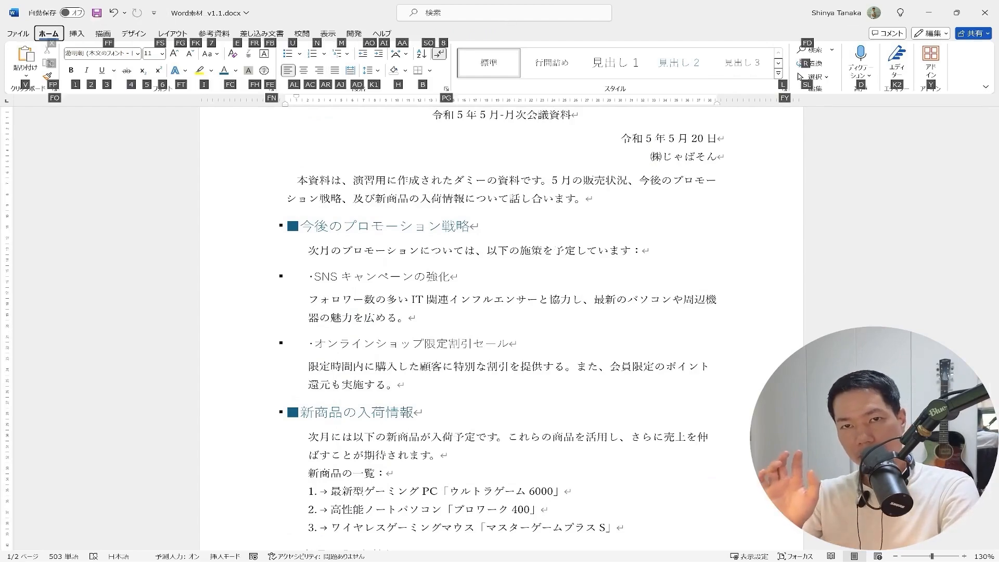
key("Escape")
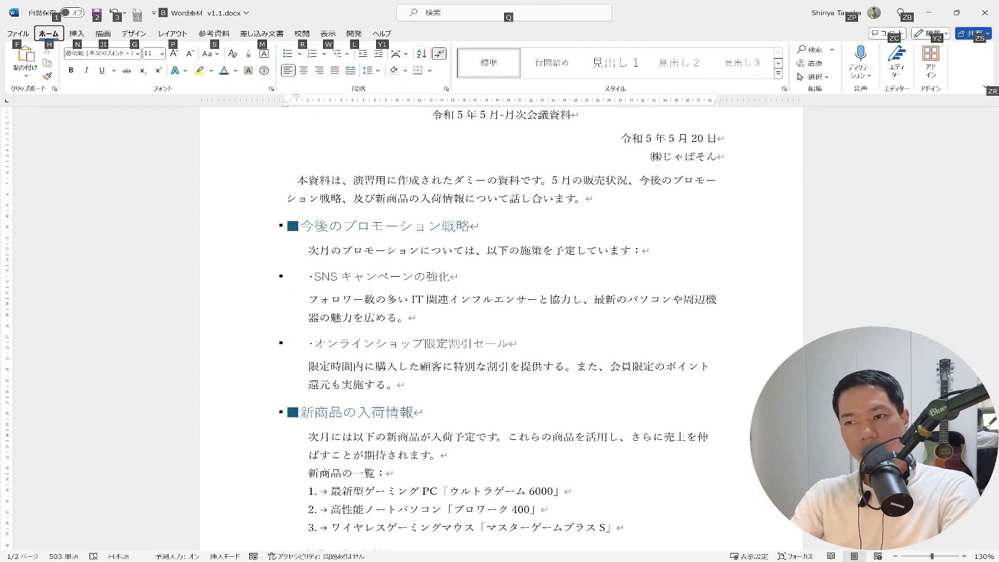
key("h")
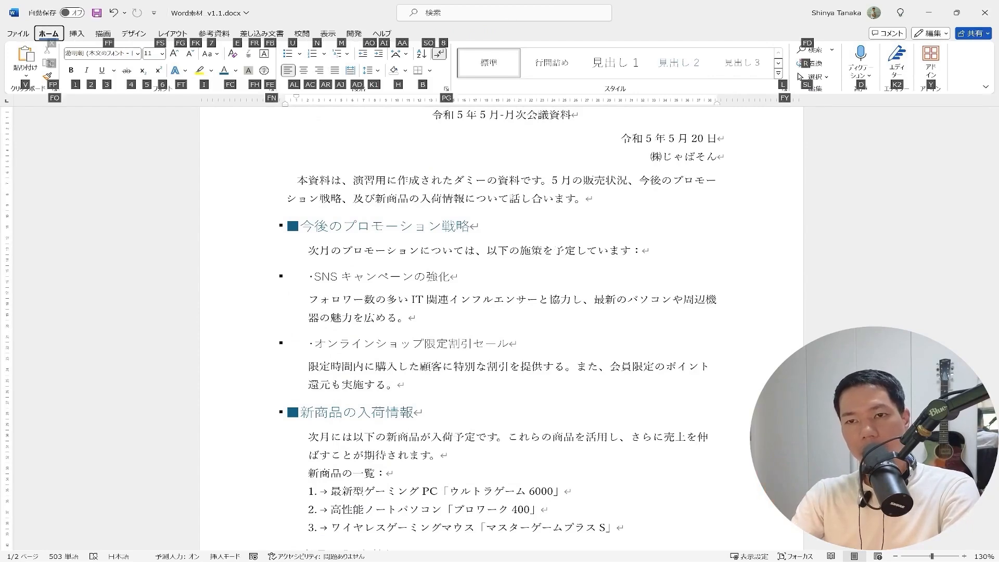
key("Escape")
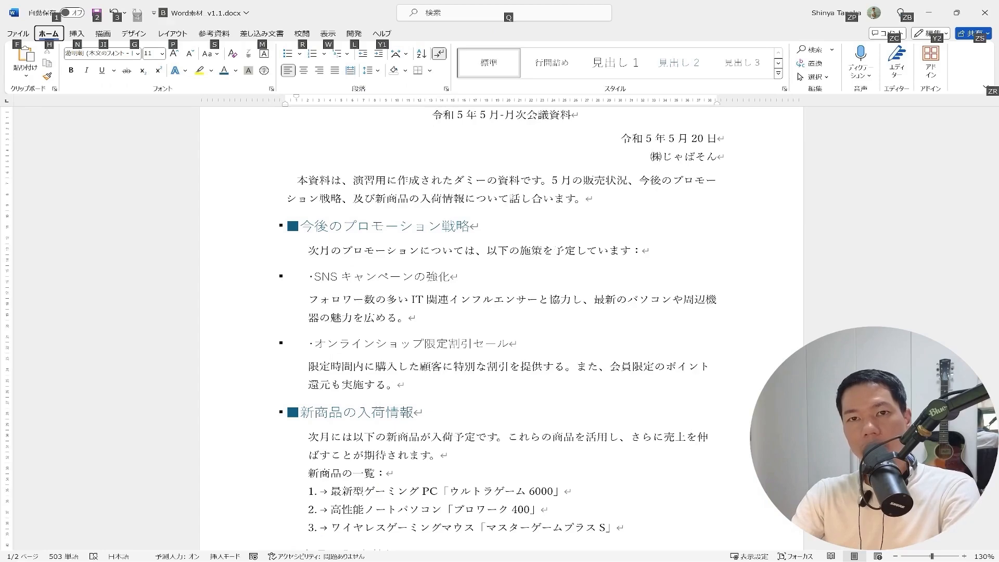
key("g")
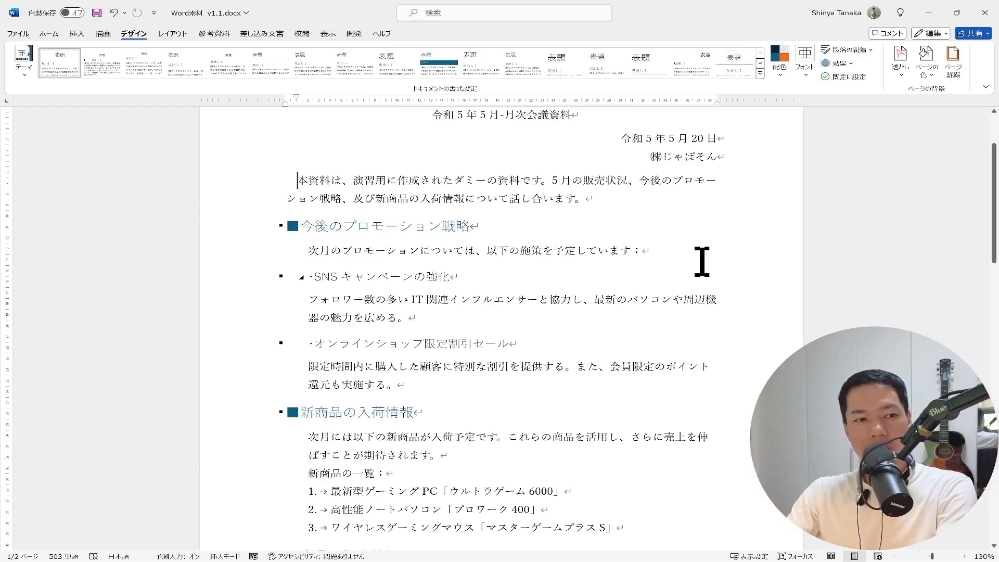
scroll(692, 234, "up", 2)
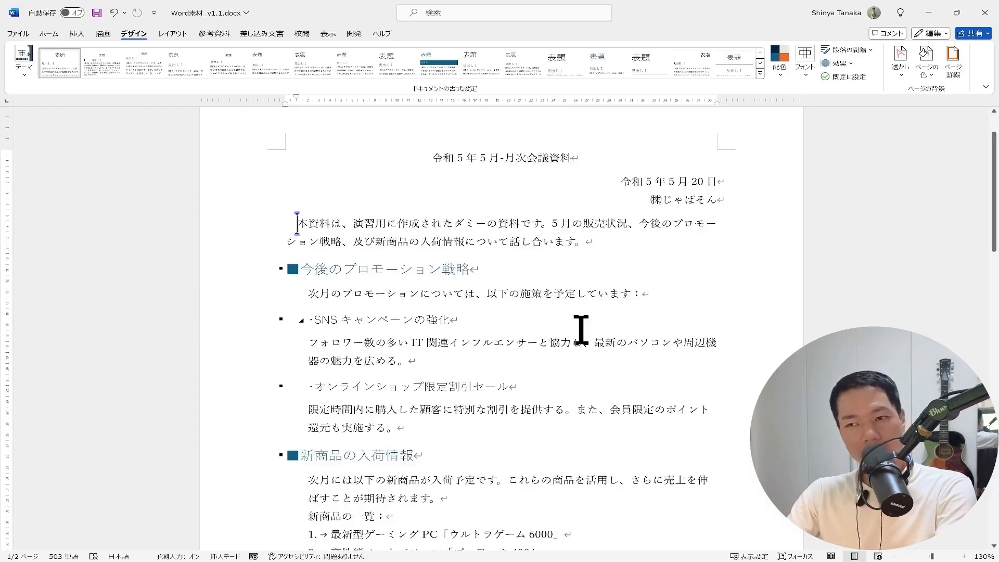